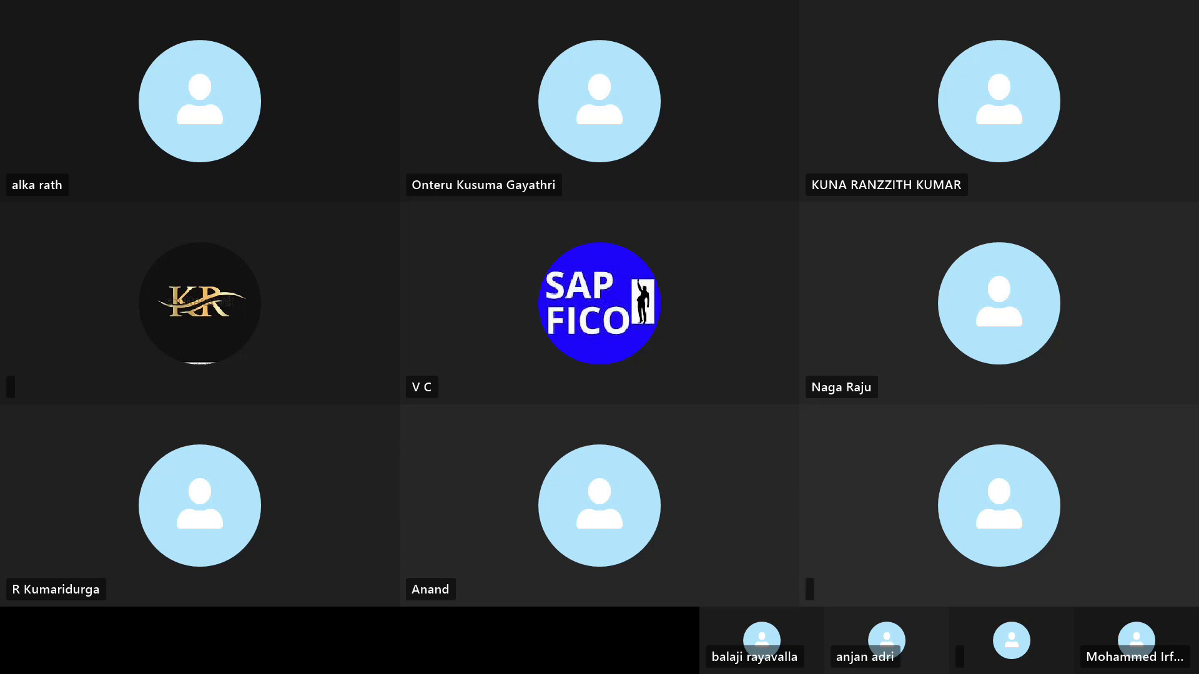
- Complete the RAJ1 USD to INR row with valid-from date 01.07.2023 and a translation ratio of 1 to 1
type("01.07.2023")
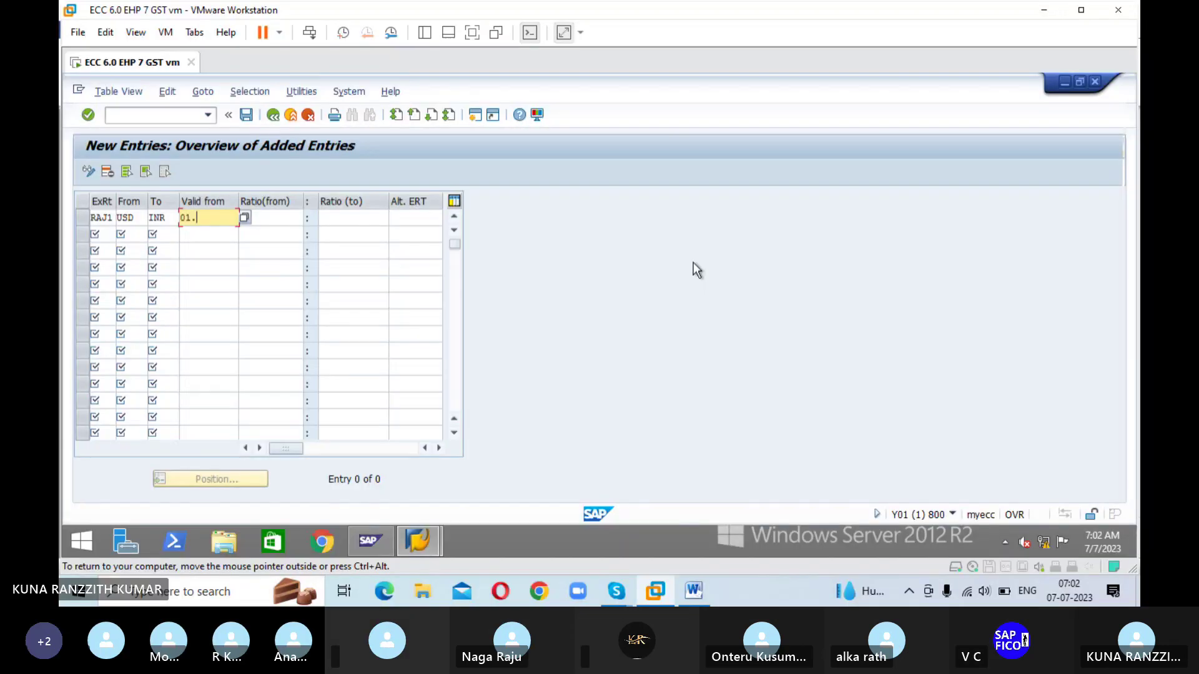
key("Tab")
type("1")
key("Tab")
type("1")
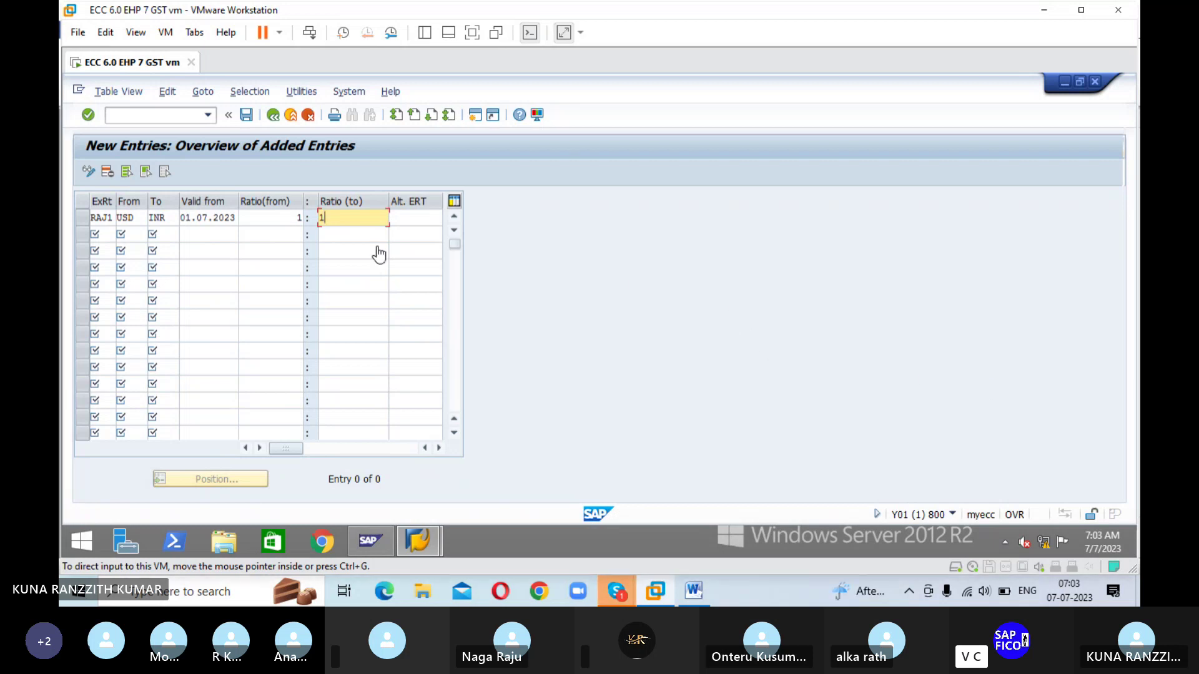
- Start a second translation ratio row with exchange rate type RAJ2, from currency USD and to currency INR
left_click(106, 232)
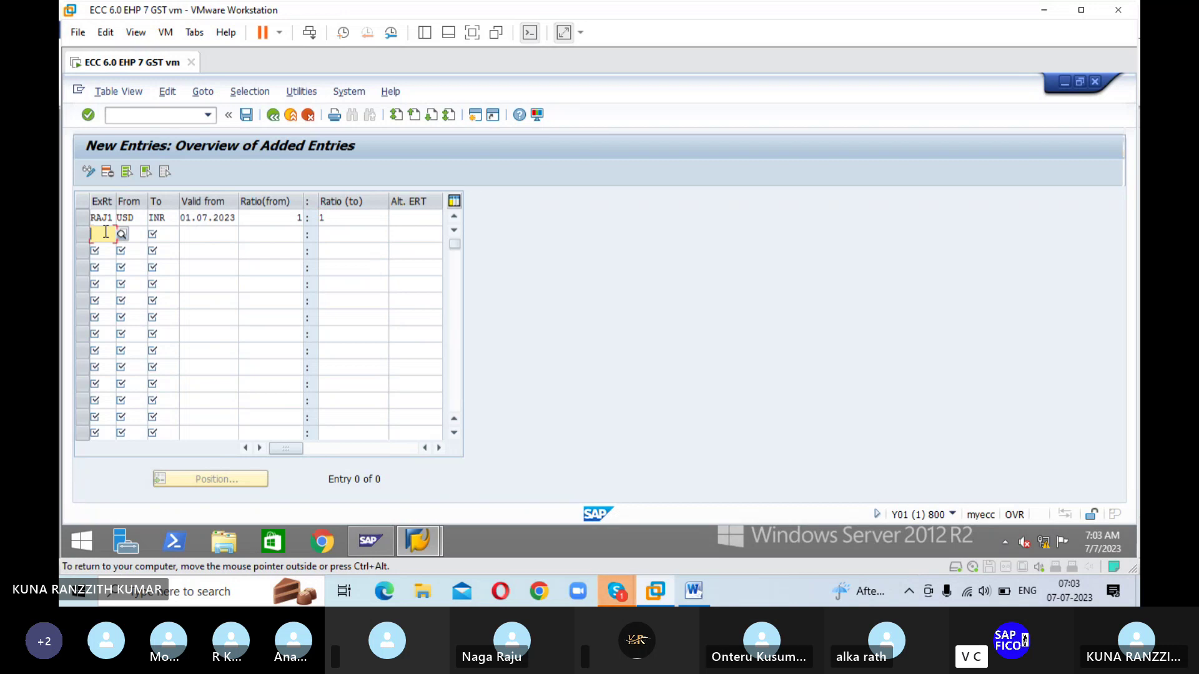
type("RAJ")
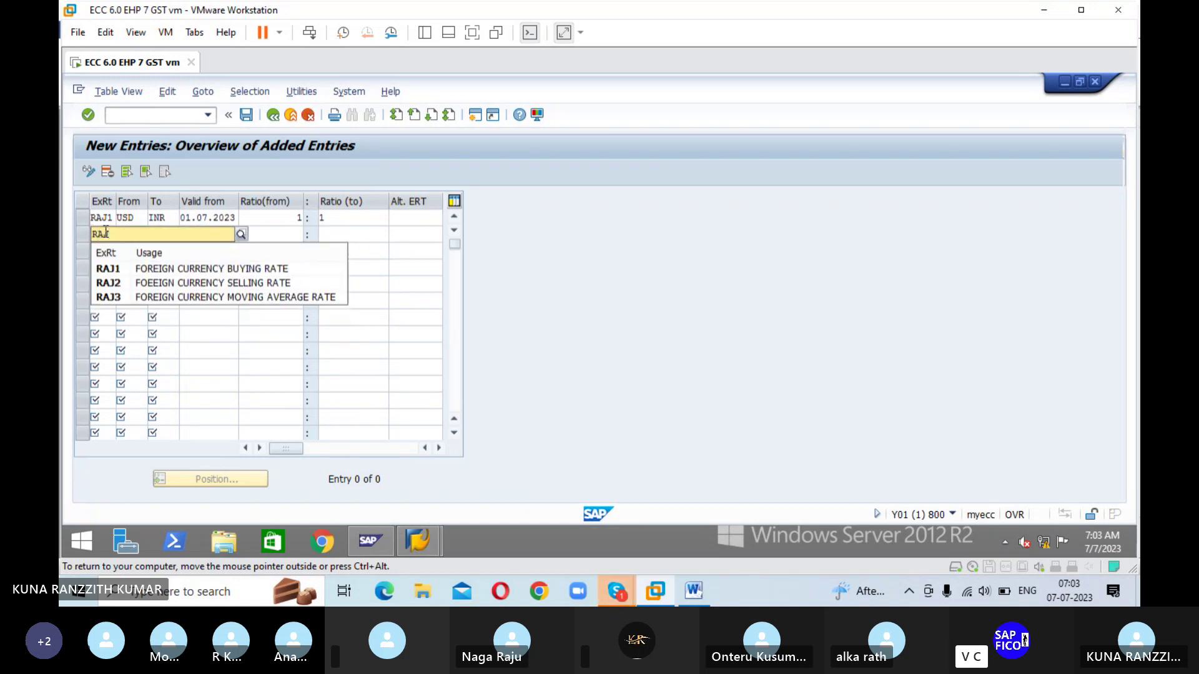
type("2")
key("Return")
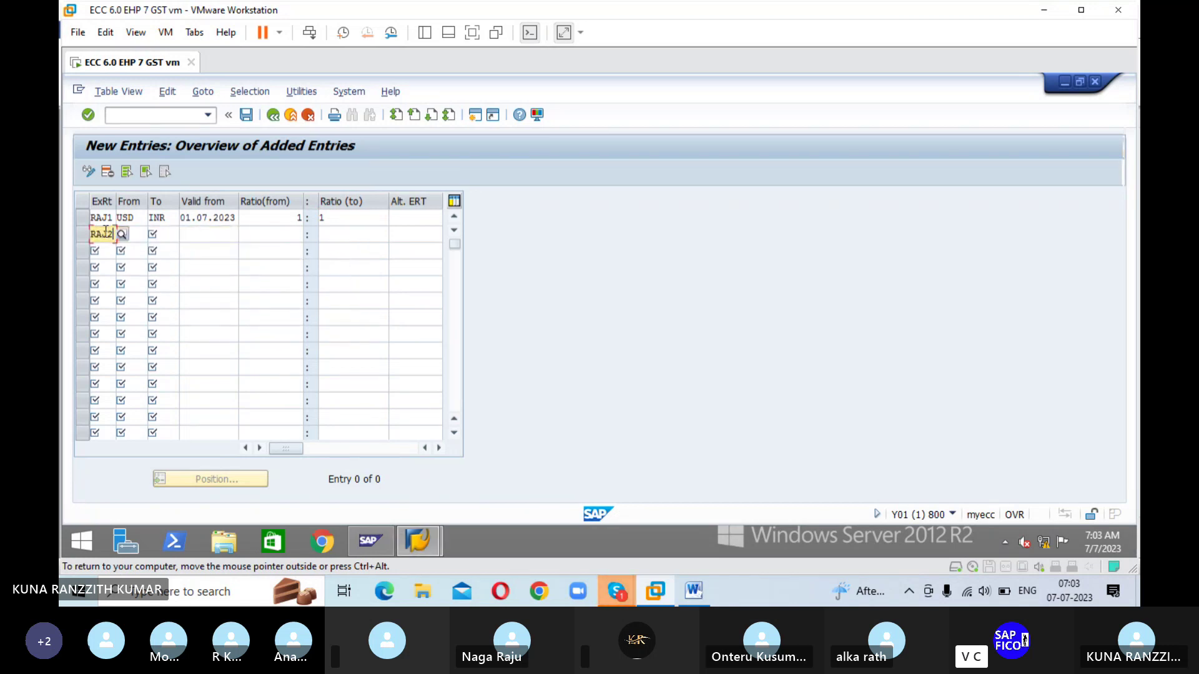
key("Tab")
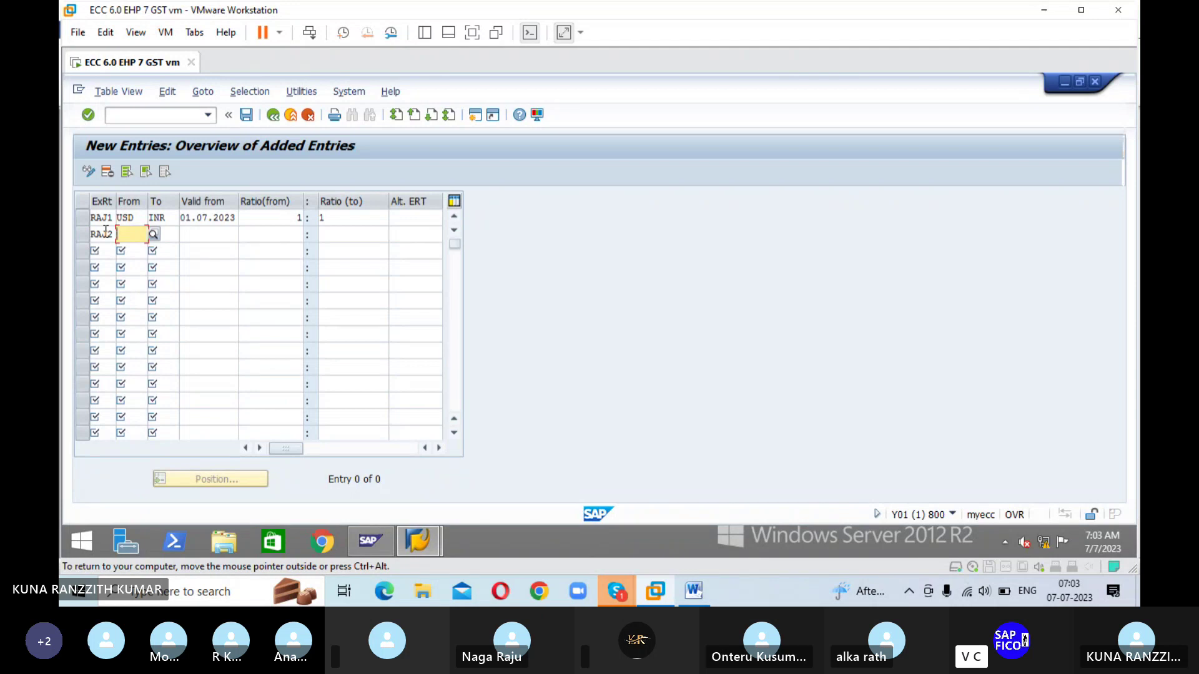
type("USD")
key("Tab")
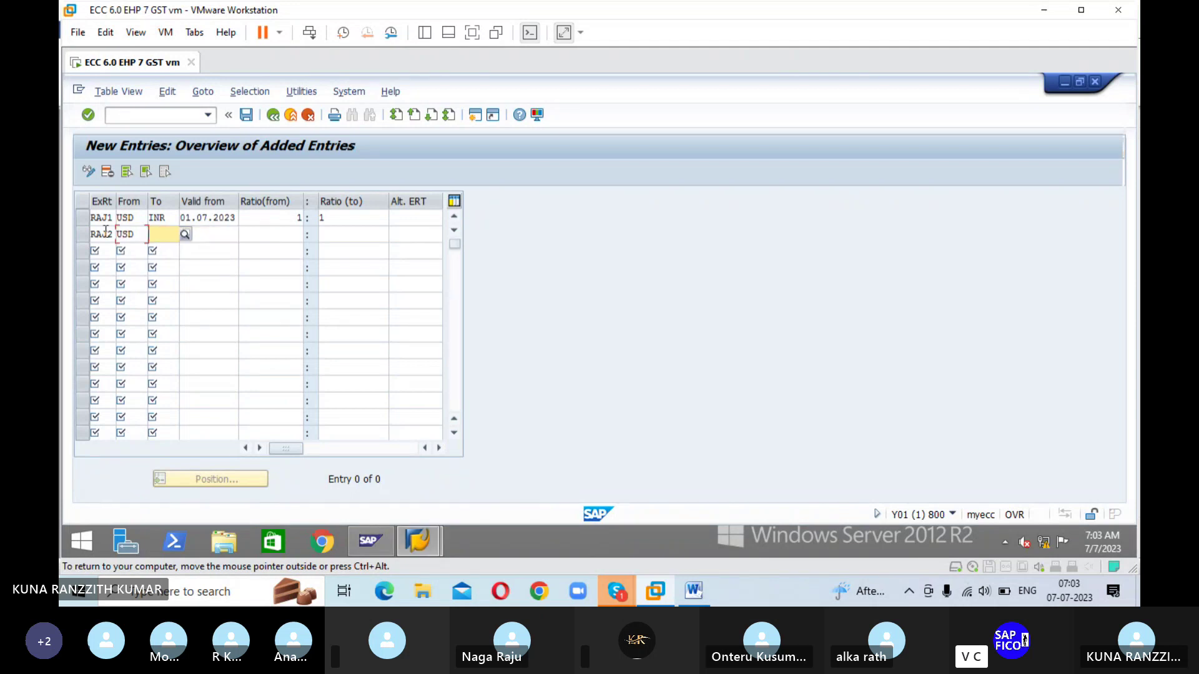
type("INR")
key("Tab")
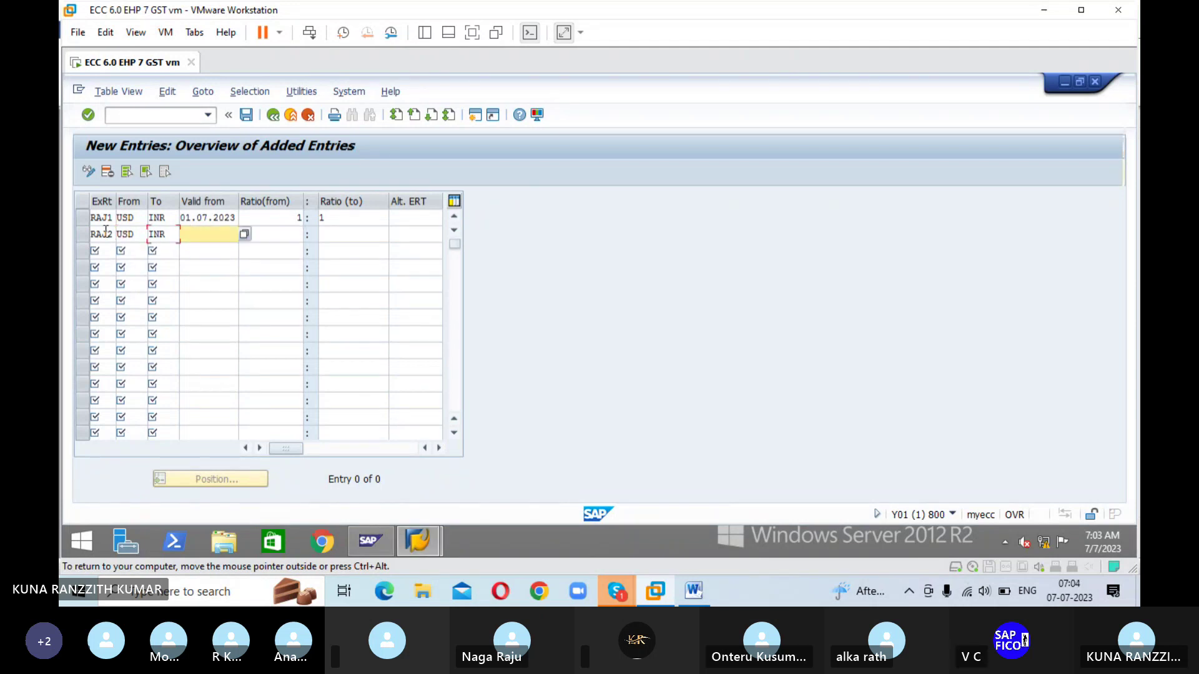
- Set the RAJ2 row's valid-from date to 01.07.2023 and its translation ratio to 1 to 1
type("01.0")
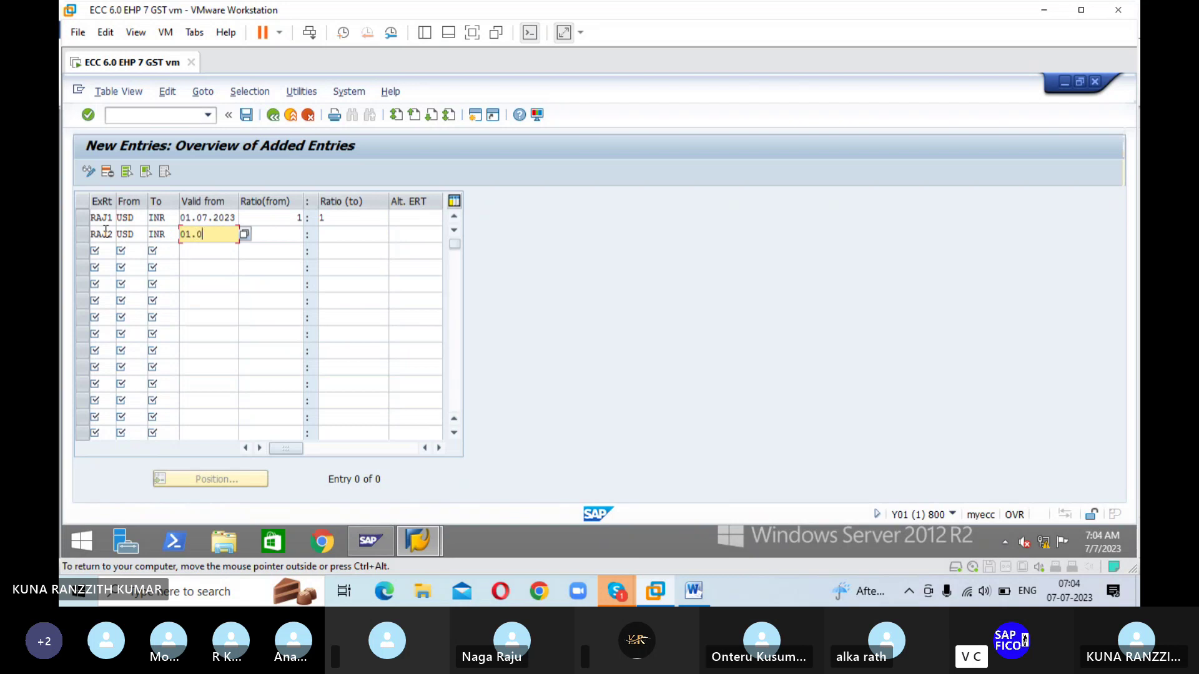
type("7.2023")
key("Tab")
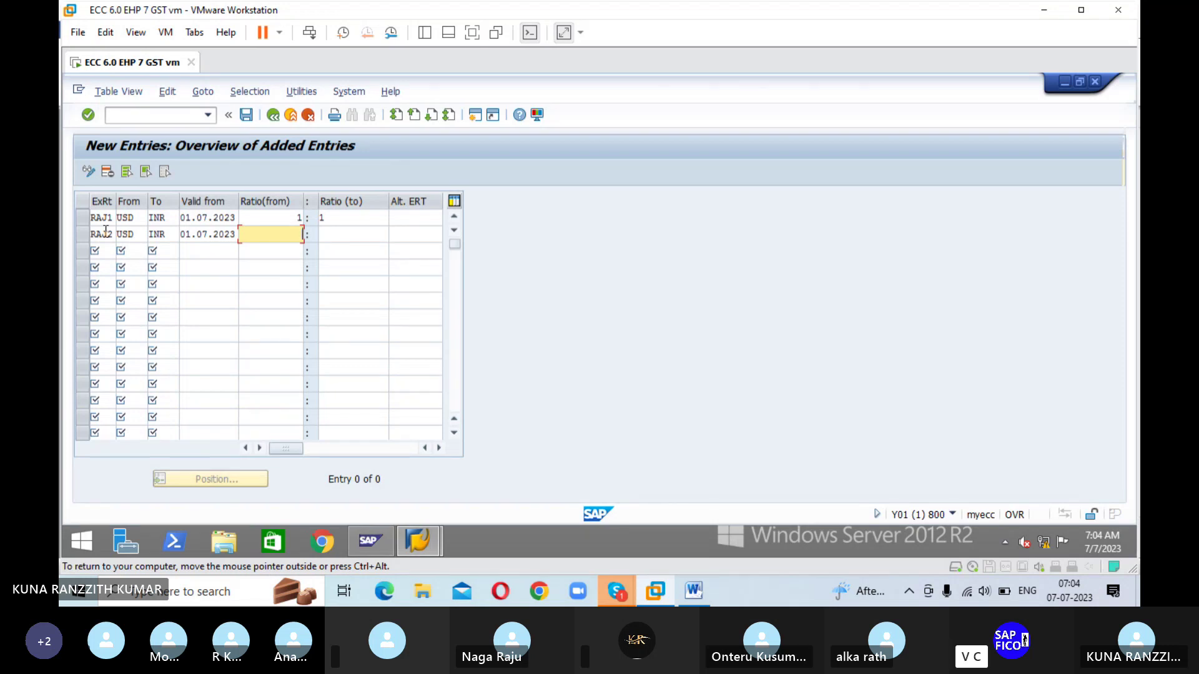
type("1")
key("Tab")
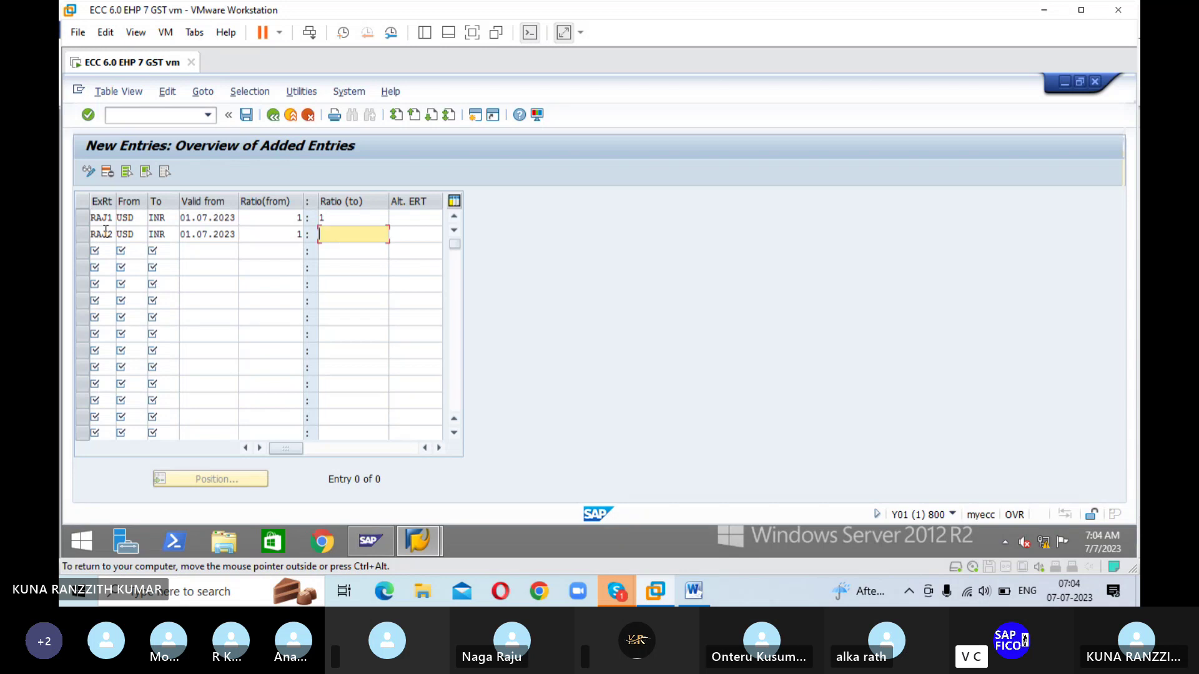
type("1")
- Start a third translation ratio row with exchange rate type RAJ3, from currency USD and to currency INR
left_click(106, 251)
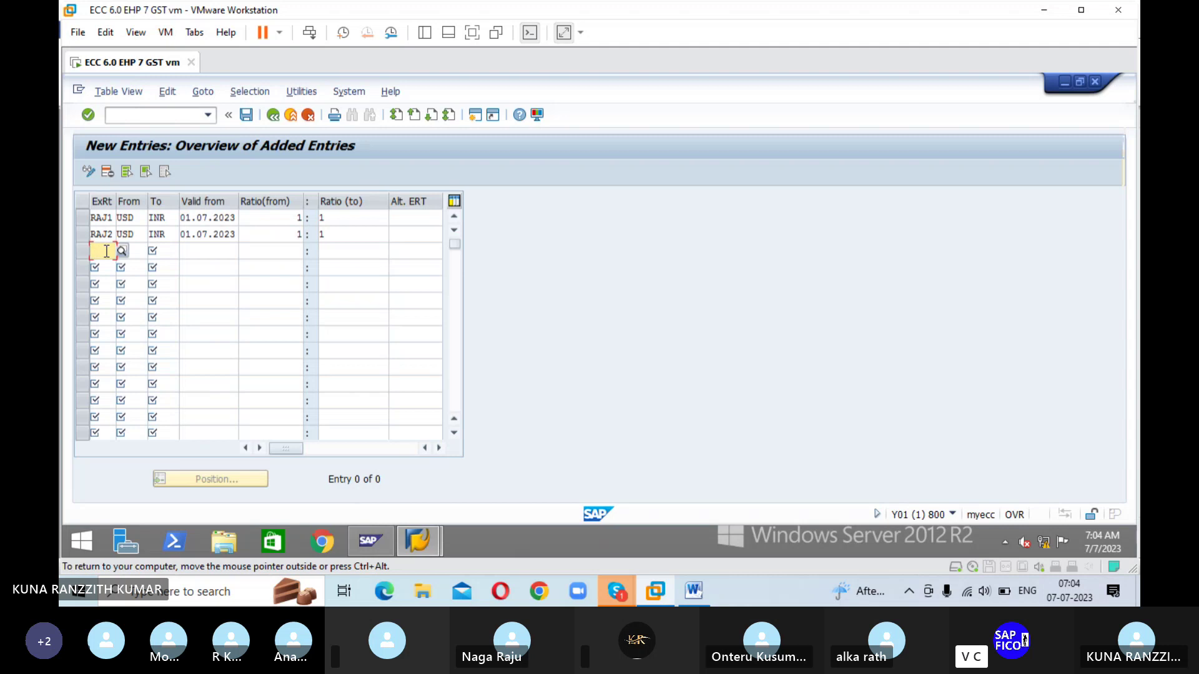
type("RAJ3")
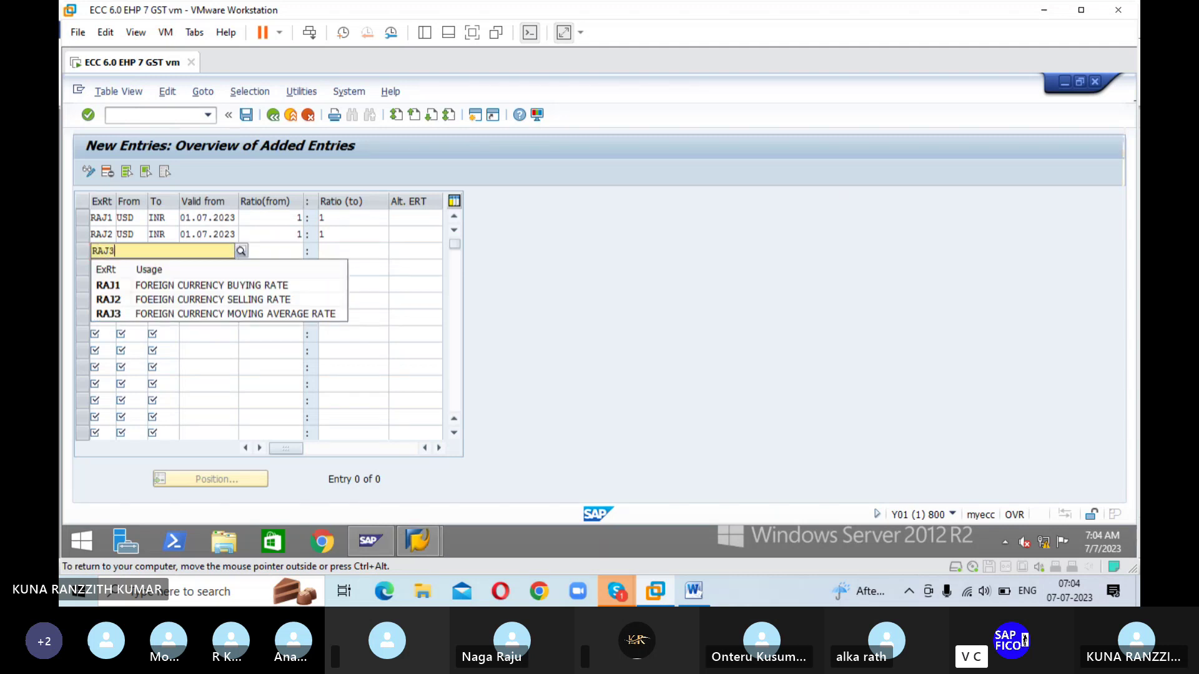
key("Tab")
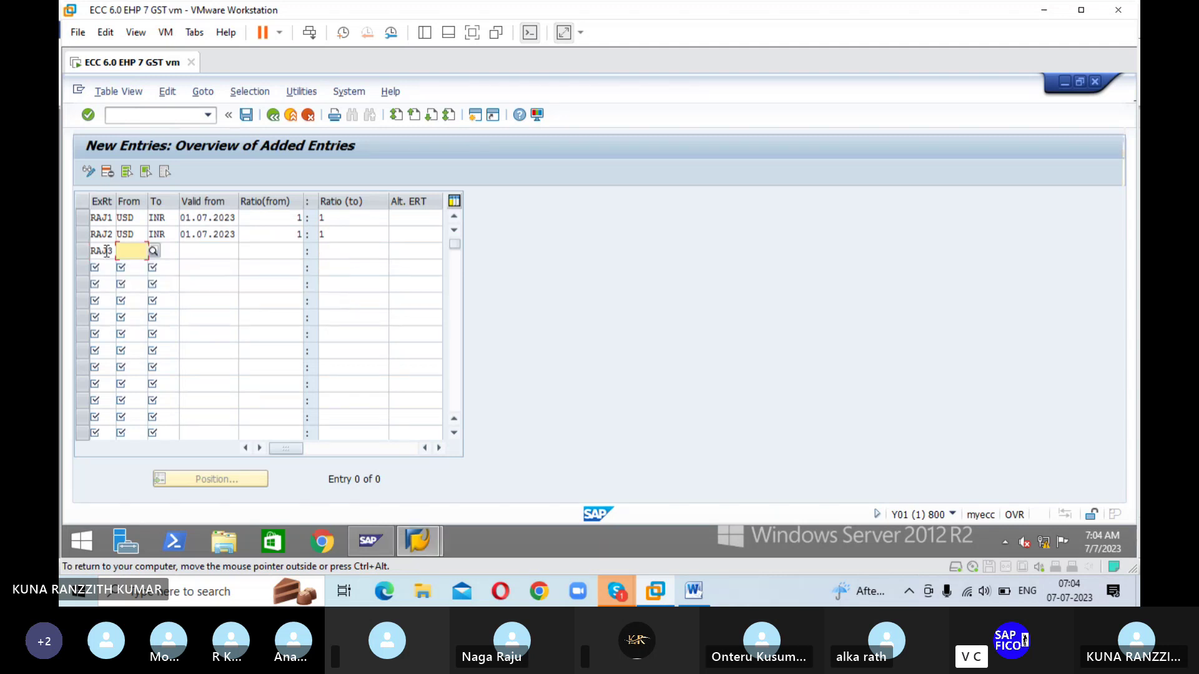
type("USD")
key("Tab")
type("I")
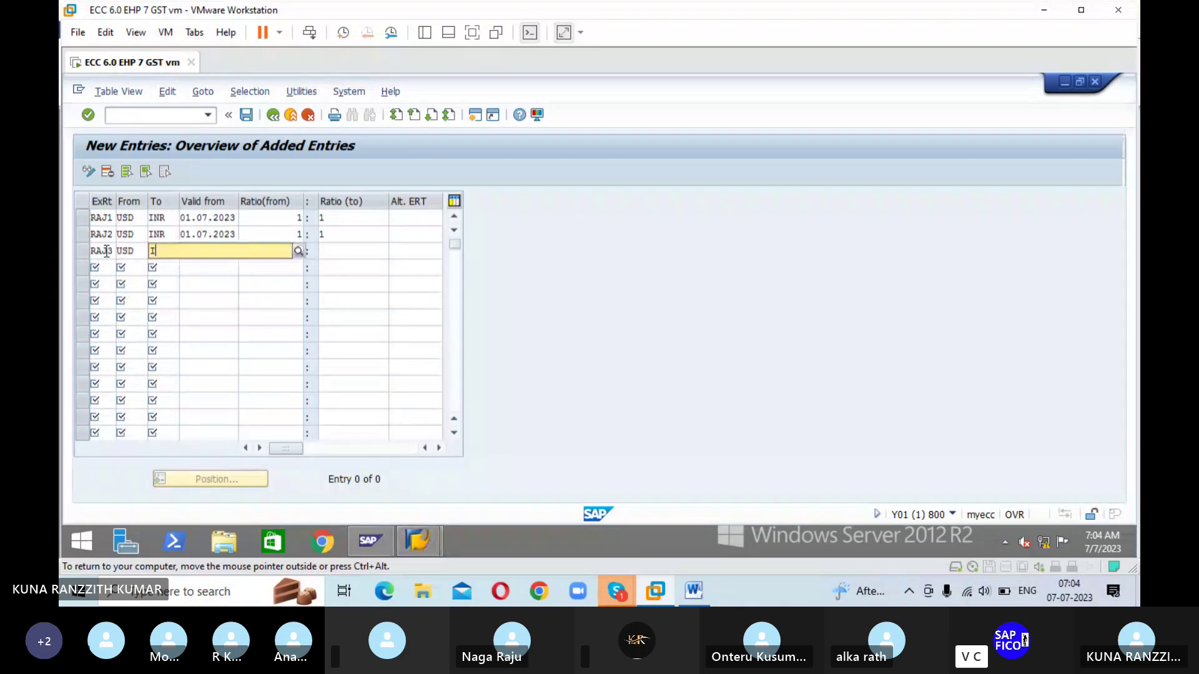
type("NR")
key("Tab")
- Set the RAJ3 row's valid-from date to 01.07.2023 and its translation ratio to 1 to 1
type("01.0")
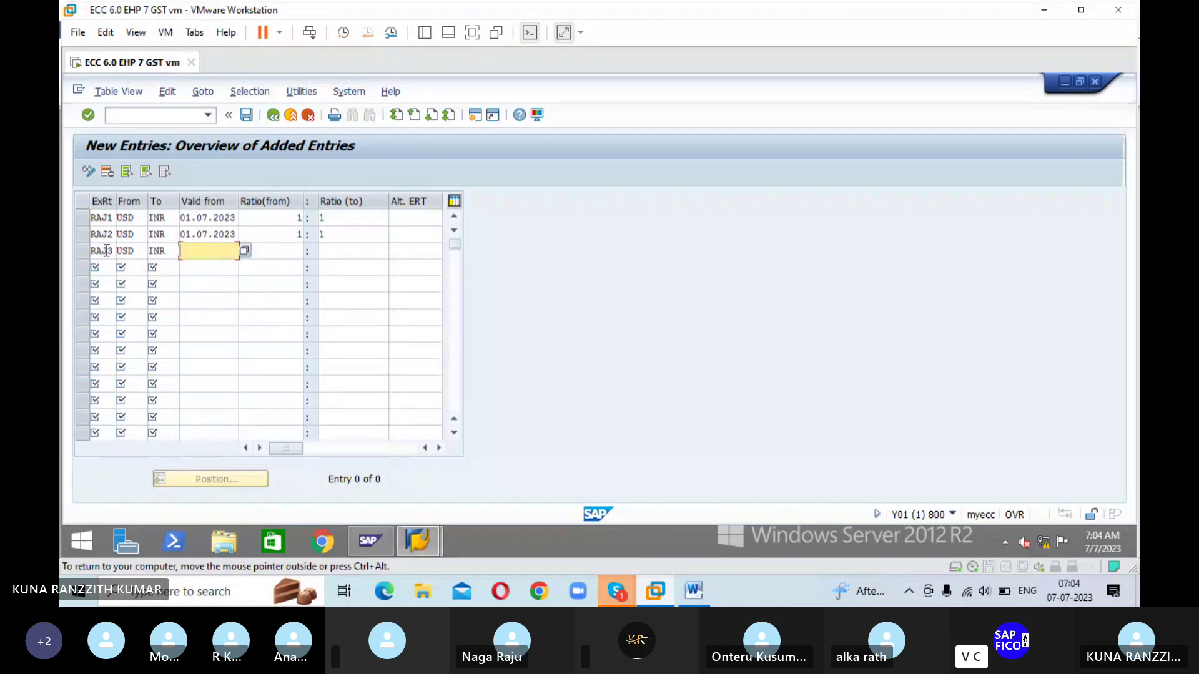
type("7.2023")
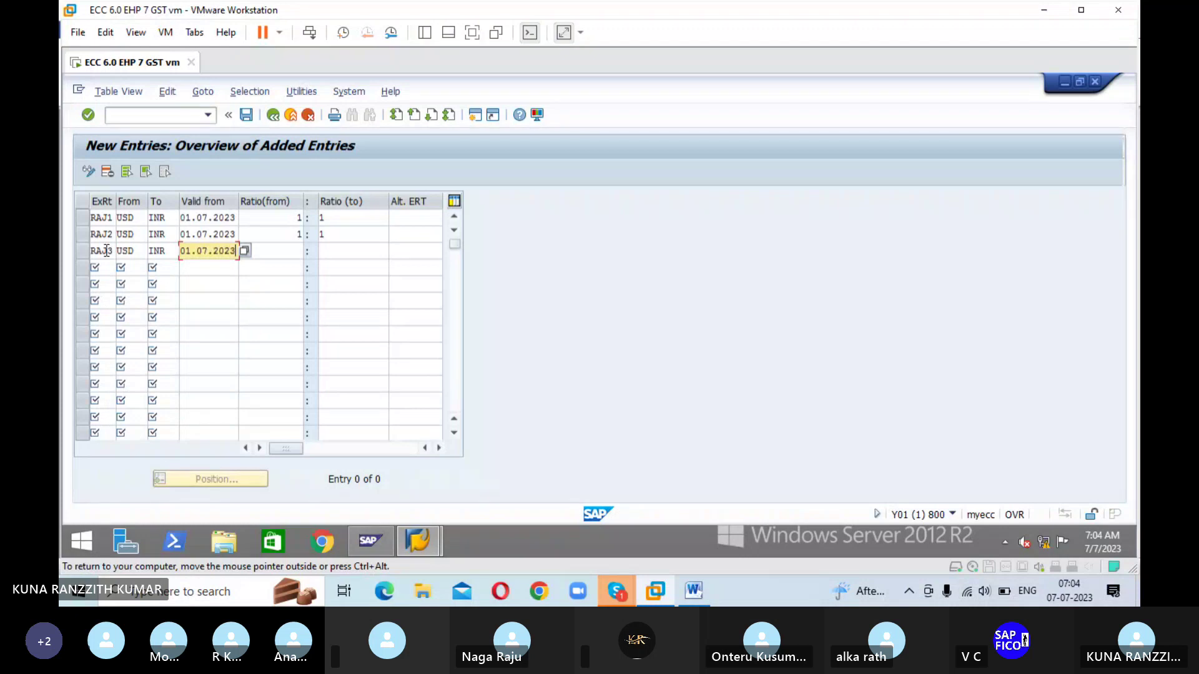
key("Tab")
type("1")
key("Tab")
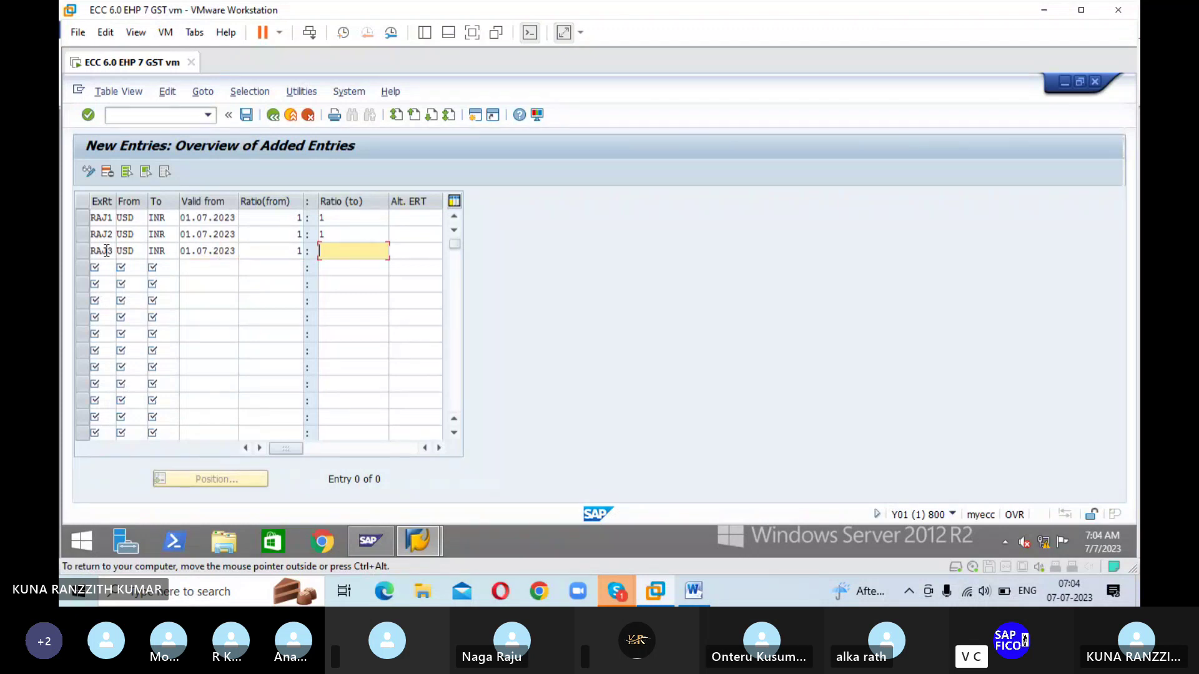
type("1")
- Confirm the new translation ratio rows and save them under customizing request Y01K900114
key("Return")
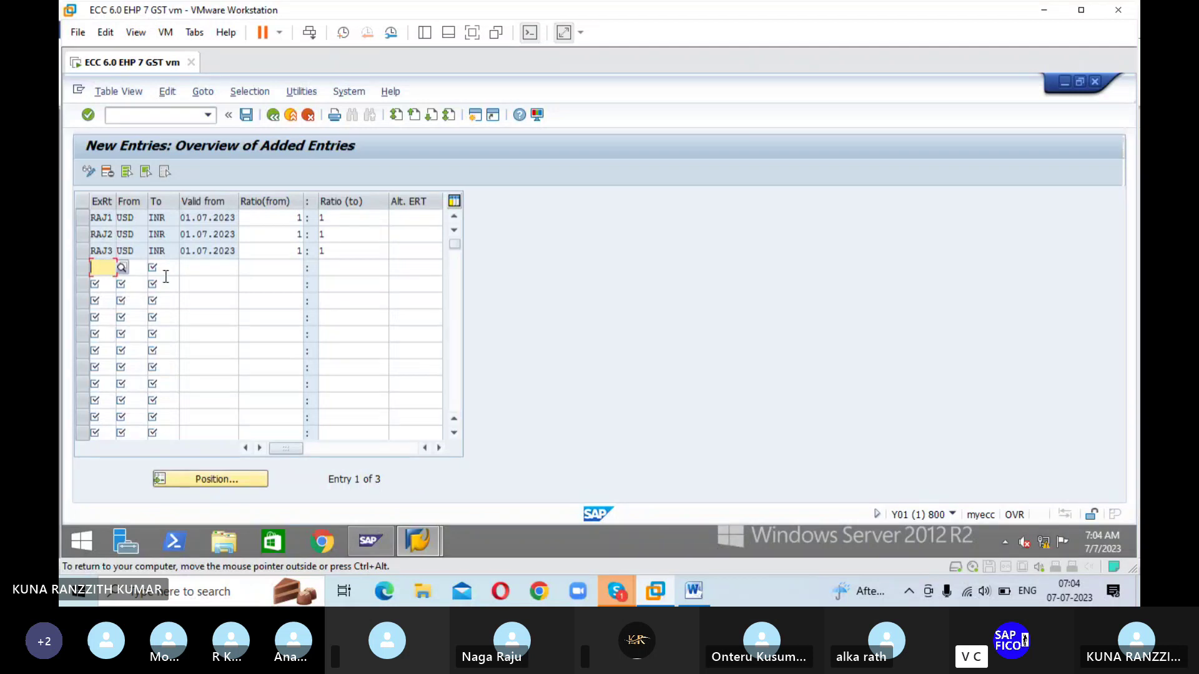
left_click(245, 115)
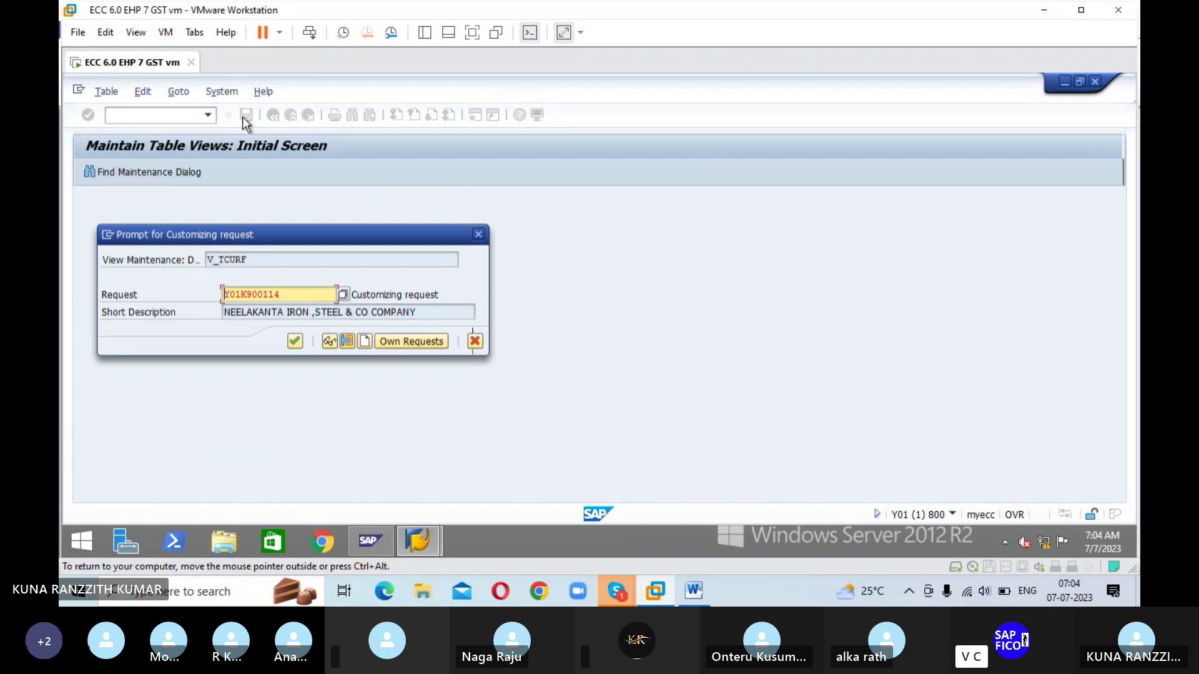
left_click(296, 342)
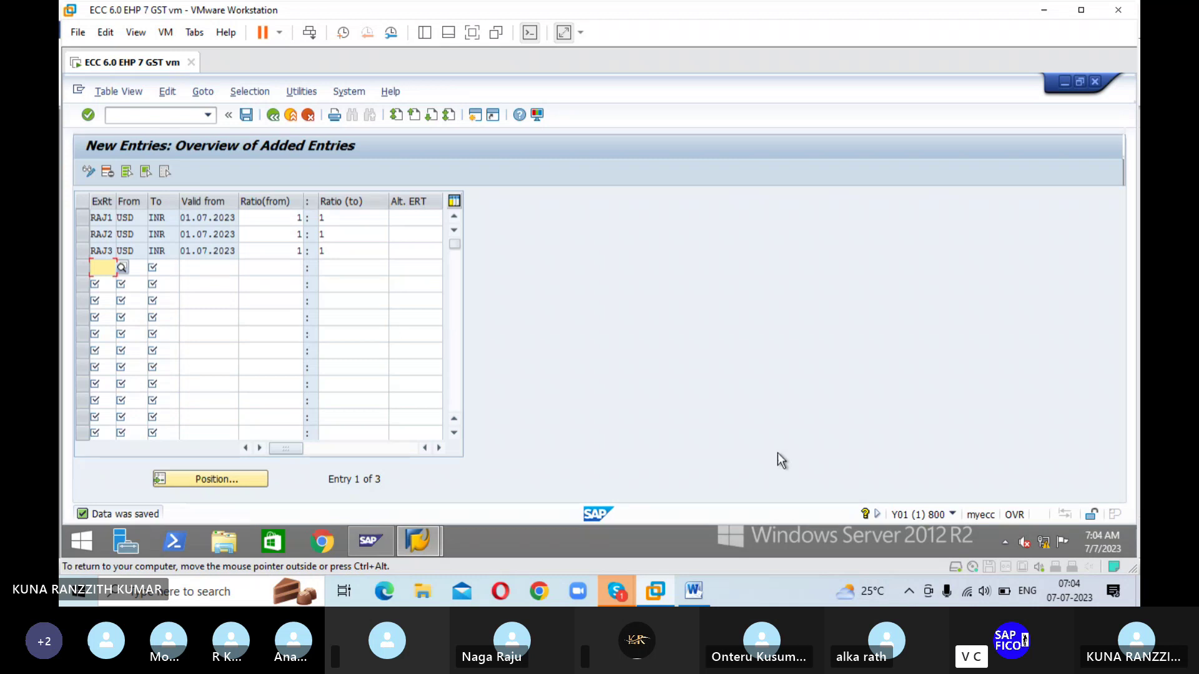
- Switch to the Word document and review the foreign currency revaluation configuration steps
key("alt+Tab")
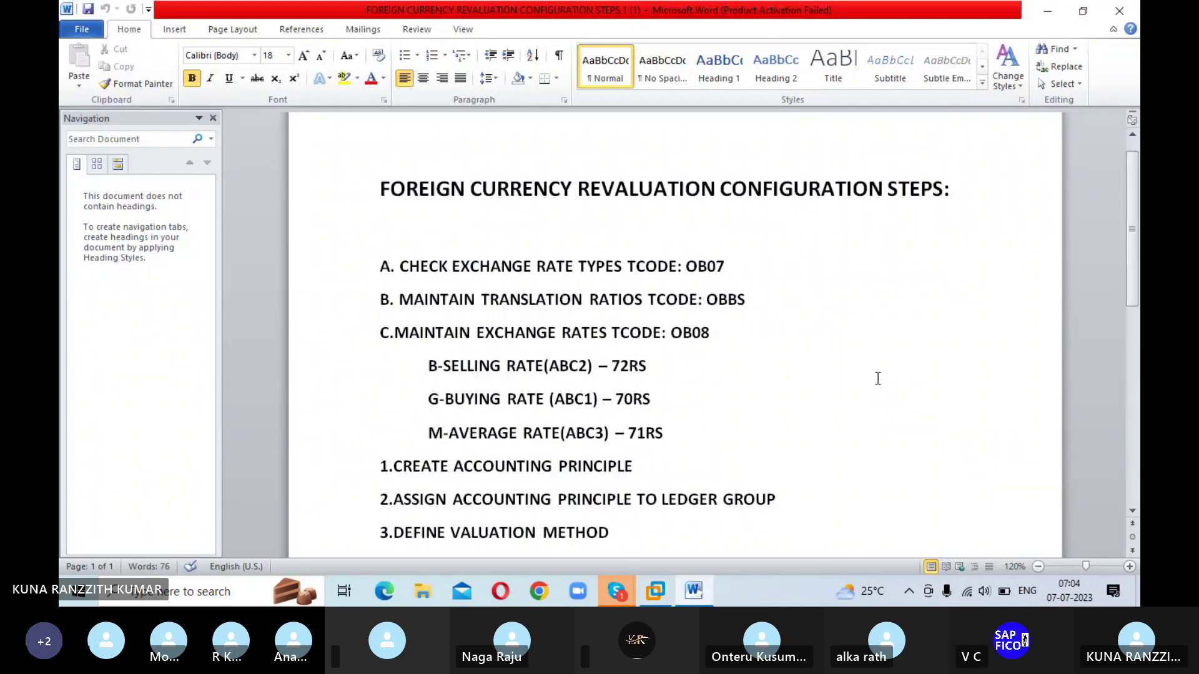
scroll(875, 374, "down", 2)
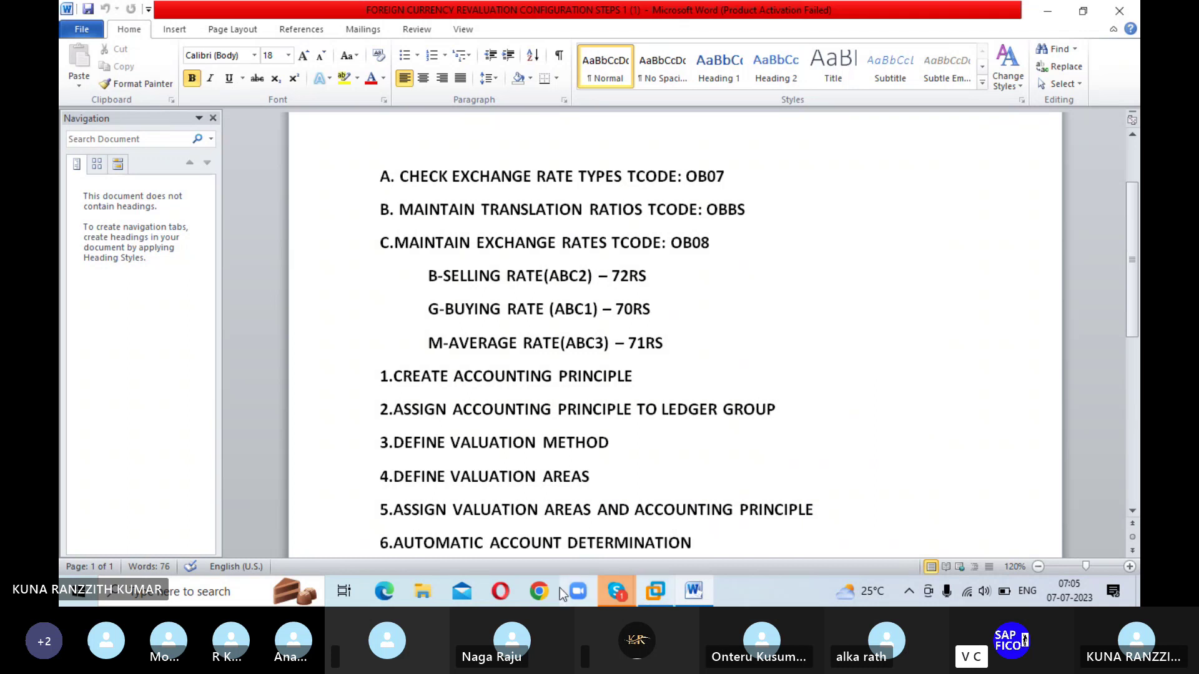
- Open Google Chrome with an existing profile and search Google for "todays usd rate in inr"
left_click(540, 592)
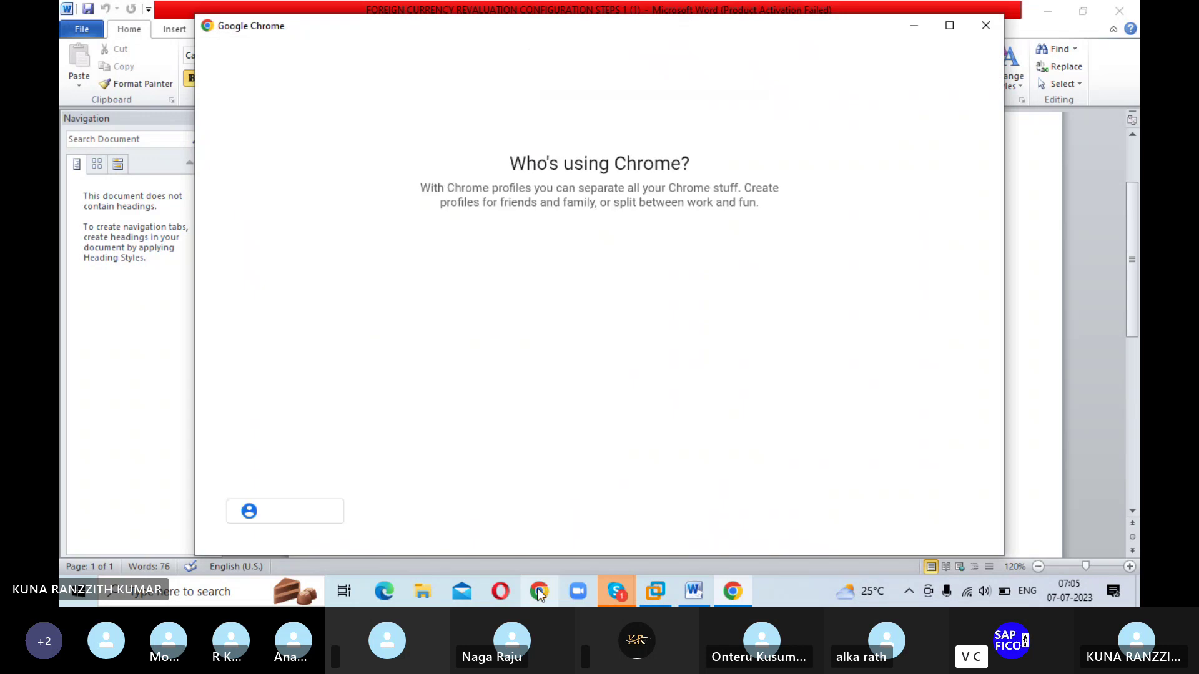
left_click(582, 343)
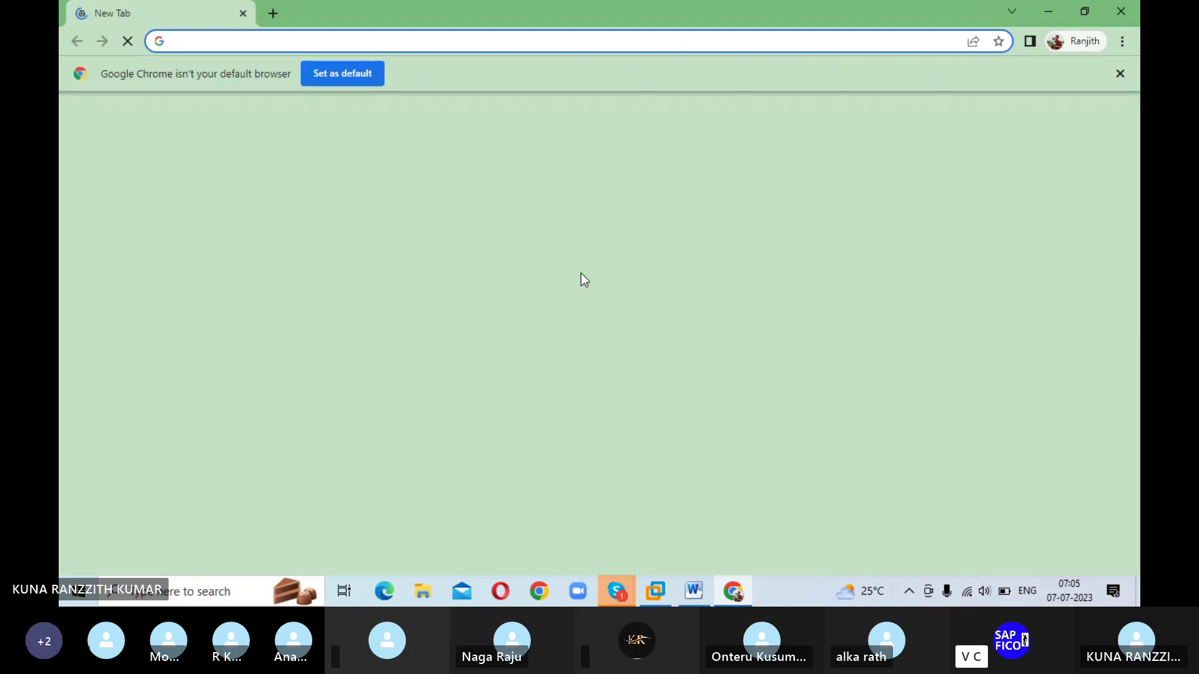
left_click(509, 340)
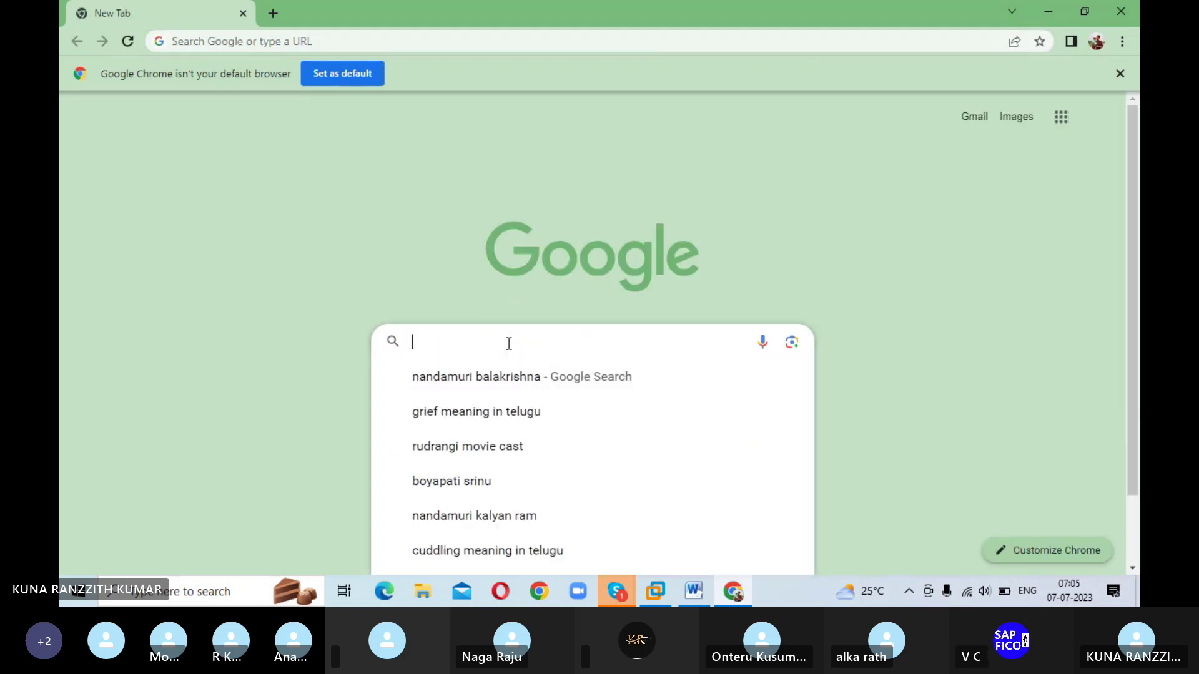
type("tody")
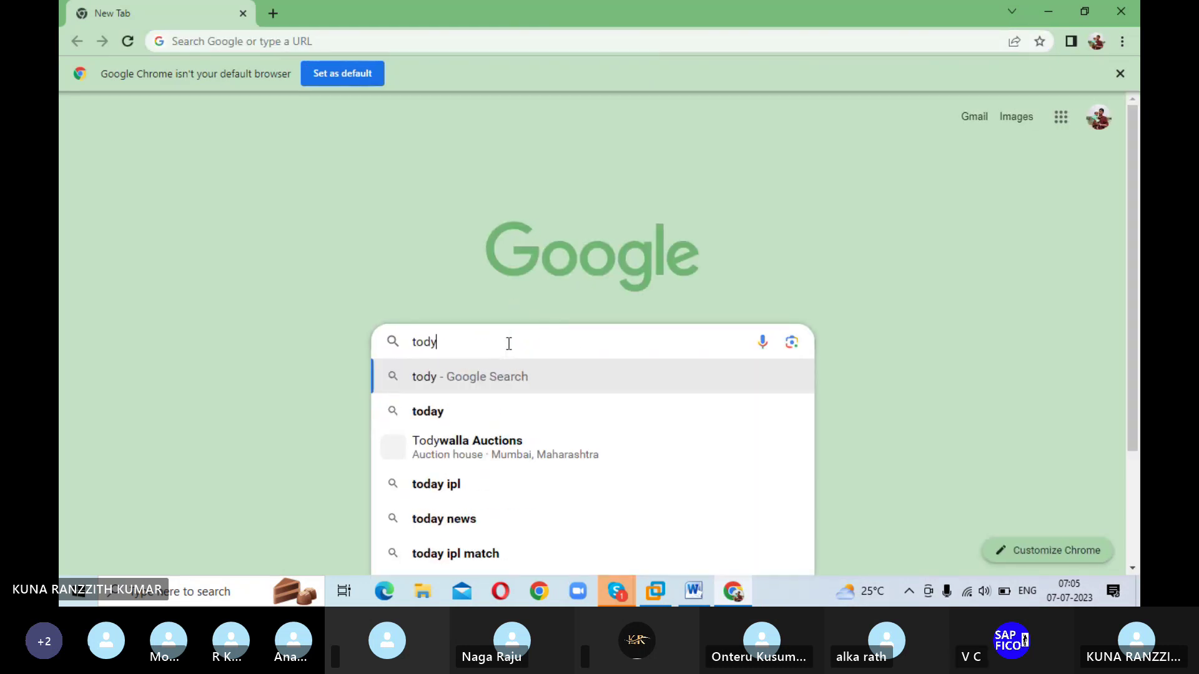
key("BackSpace")
type("ays usd ")
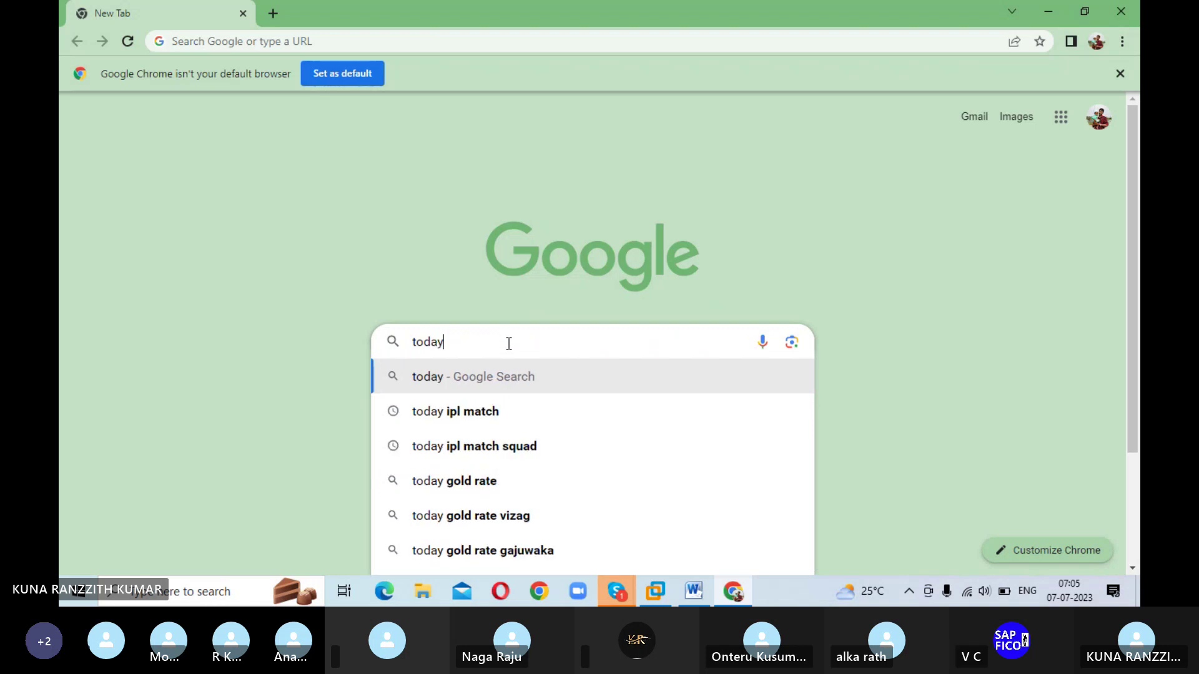
type("r")
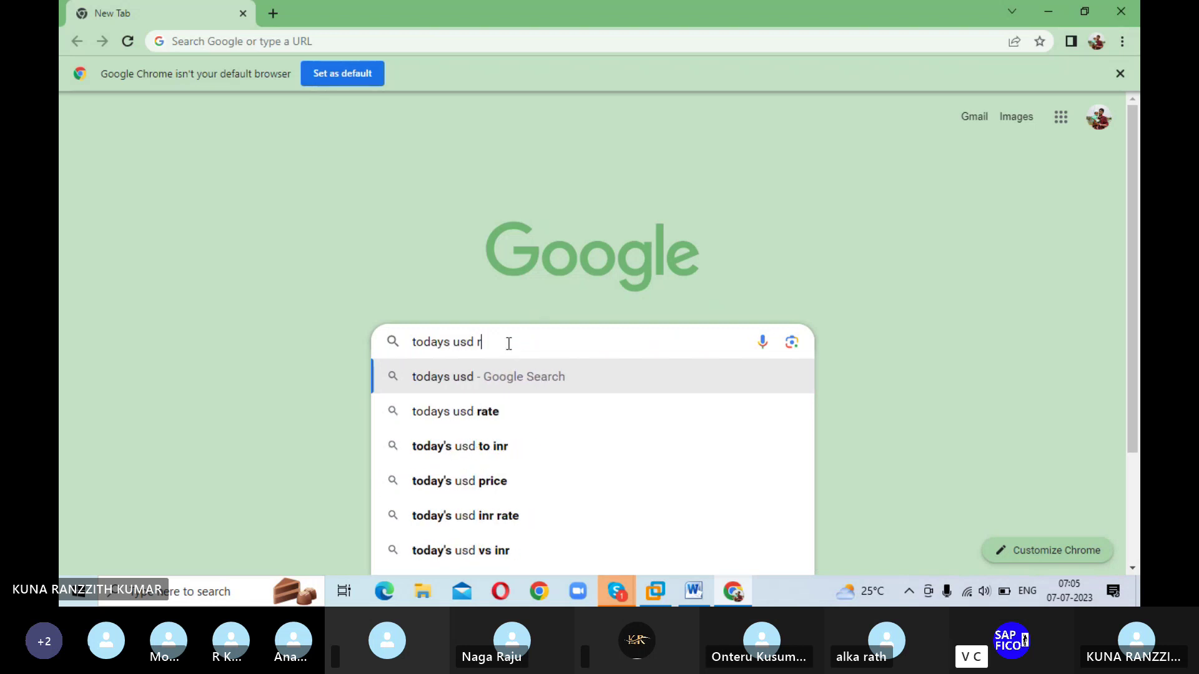
type("ate in inr")
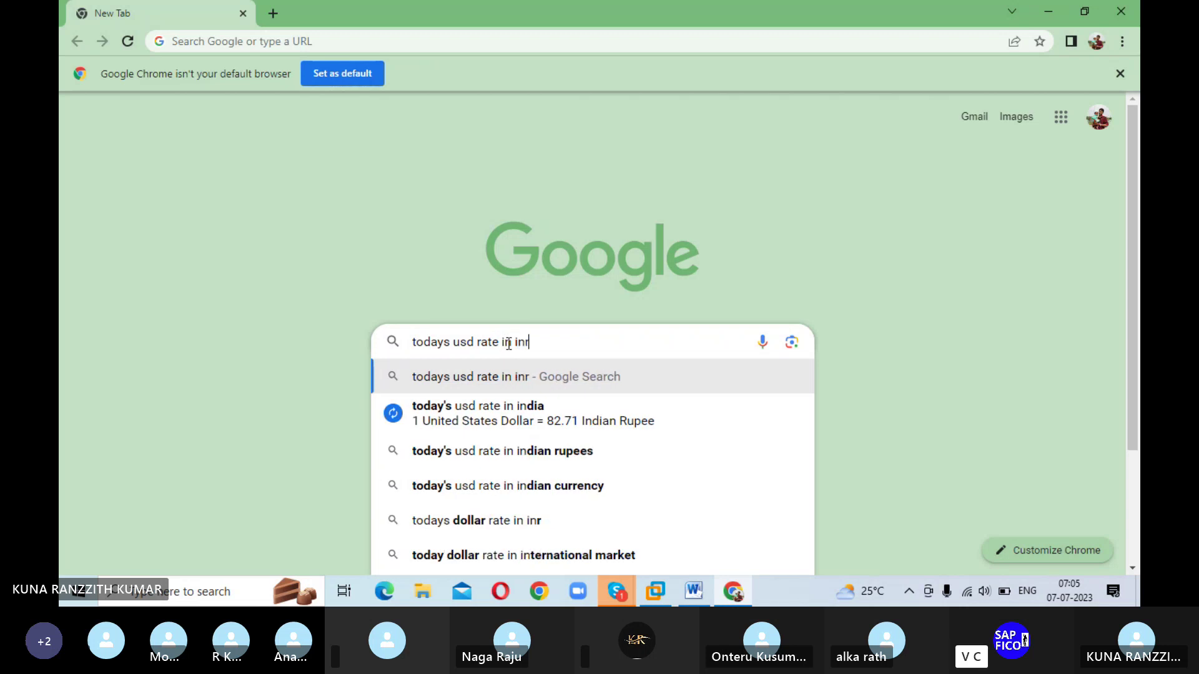
key("Return")
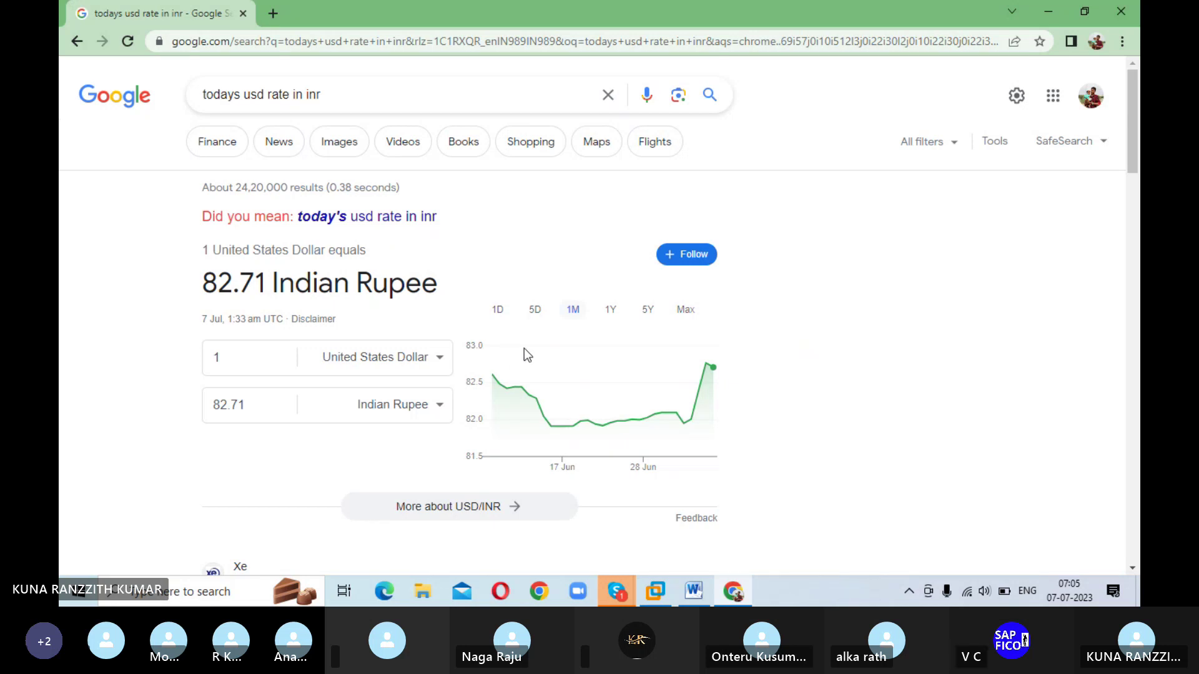
- Return to SAP in the VMware window, leave the translation ratio maintenance and open transaction OB08
left_click(655, 591)
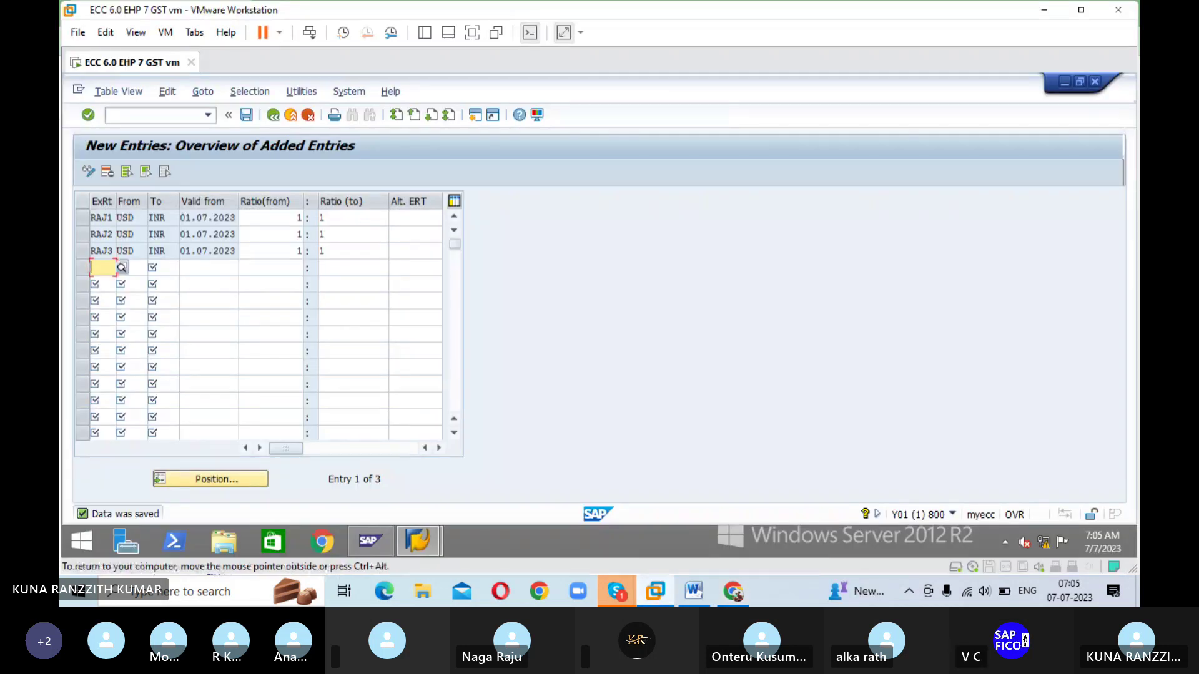
left_click(272, 117)
left_click(273, 118)
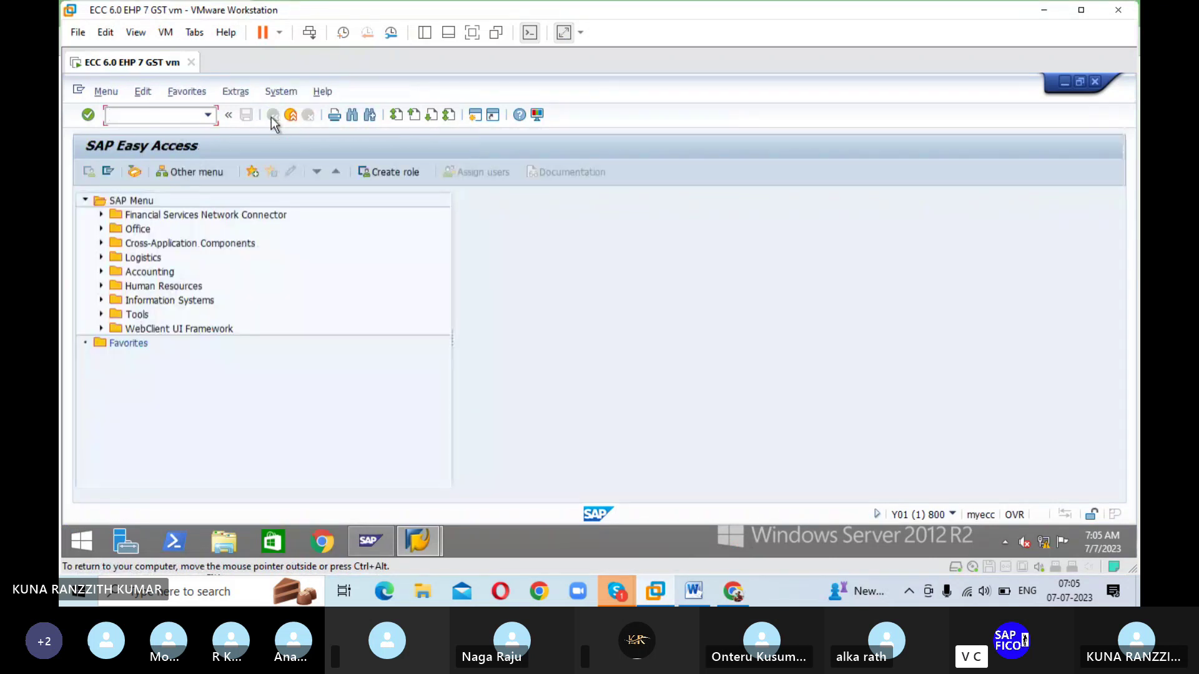
type("OB08")
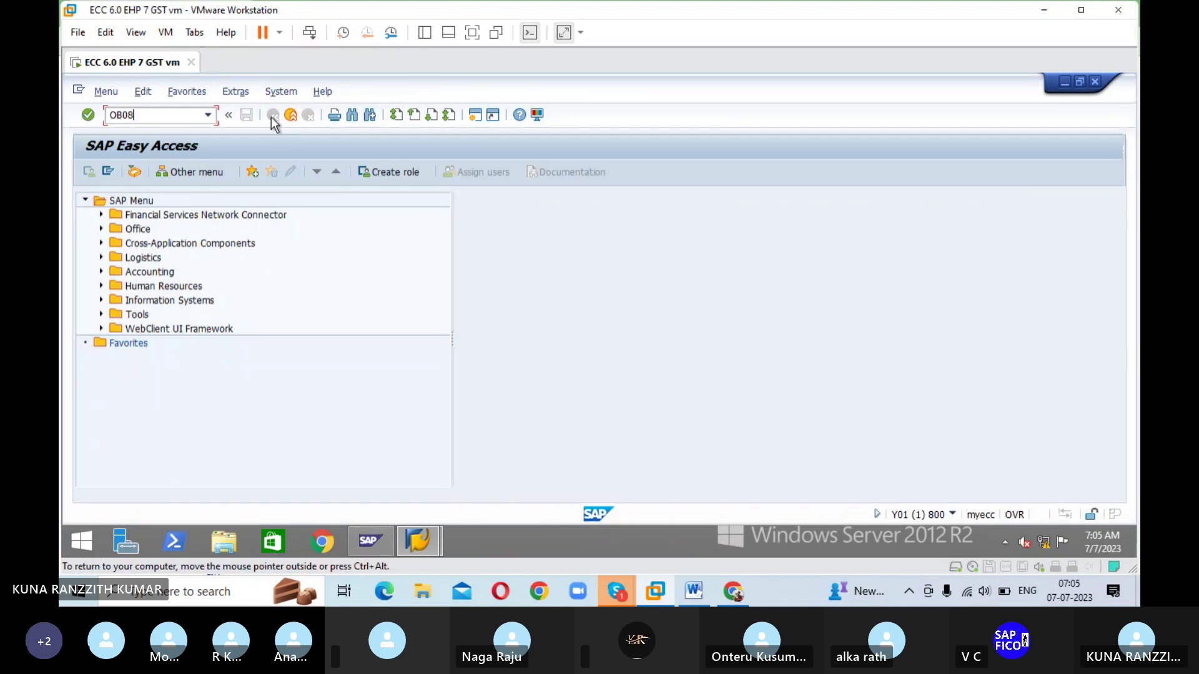
key("Return")
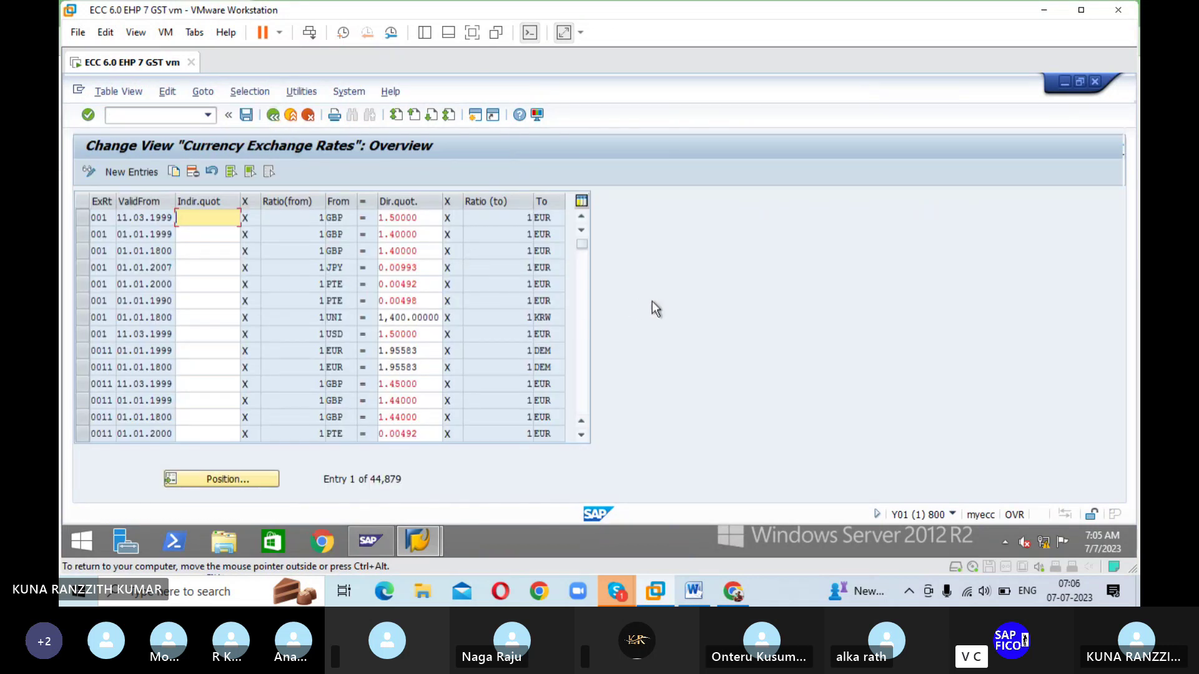
- Start new exchange rate entries with a row for type RAJ1, valid from 01.03.2023
left_click(132, 173)
type("R")
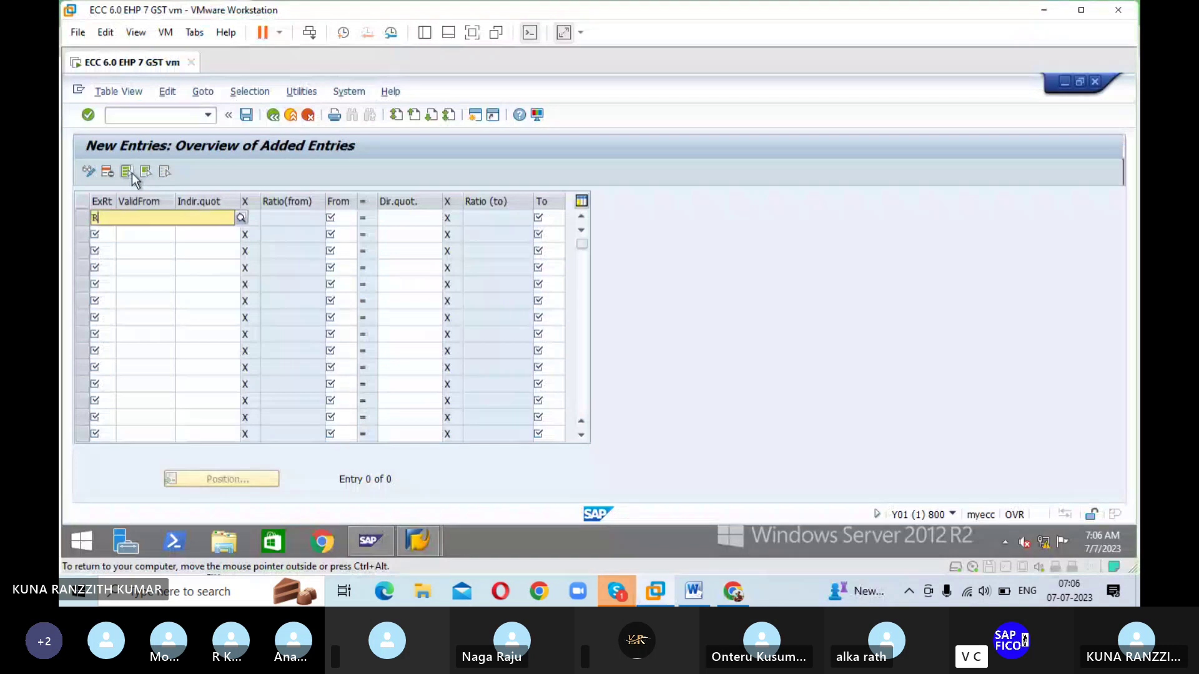
type("AJ1")
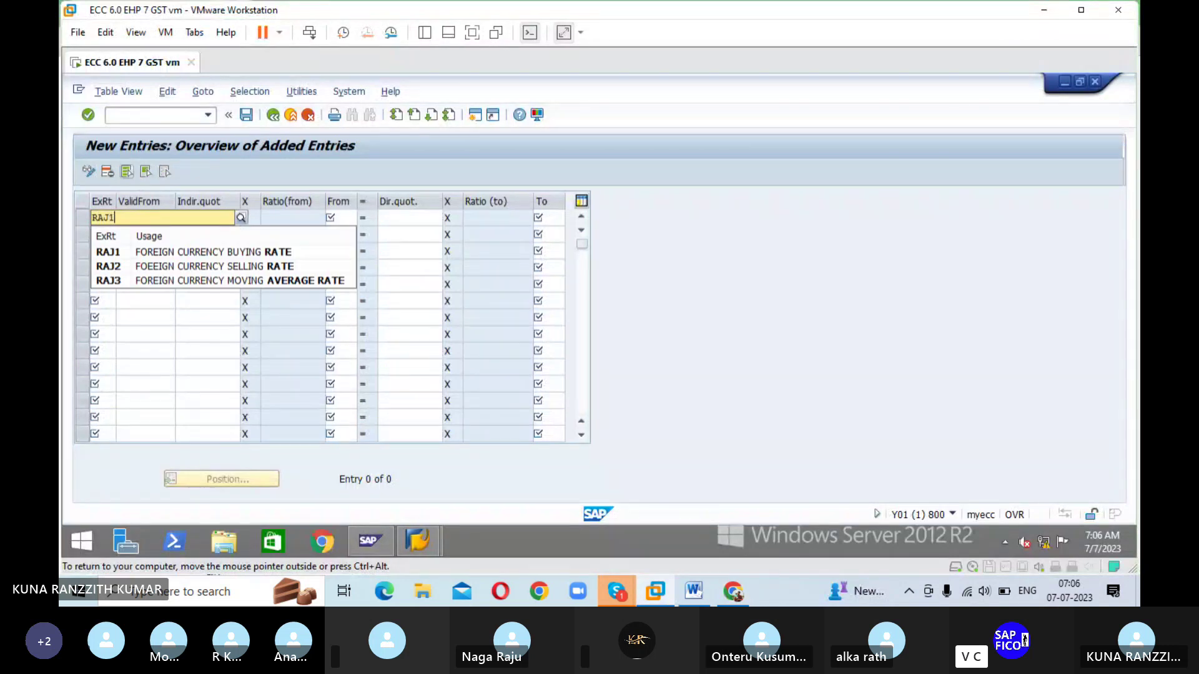
key("Down")
key("Return")
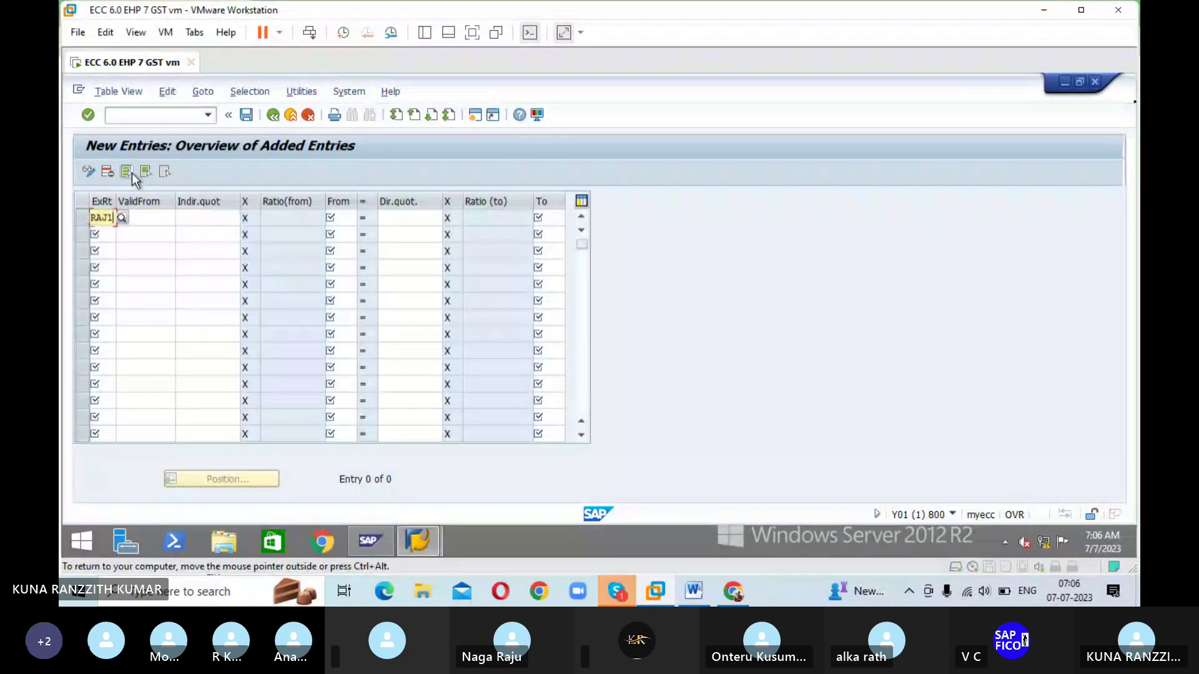
key("Tab")
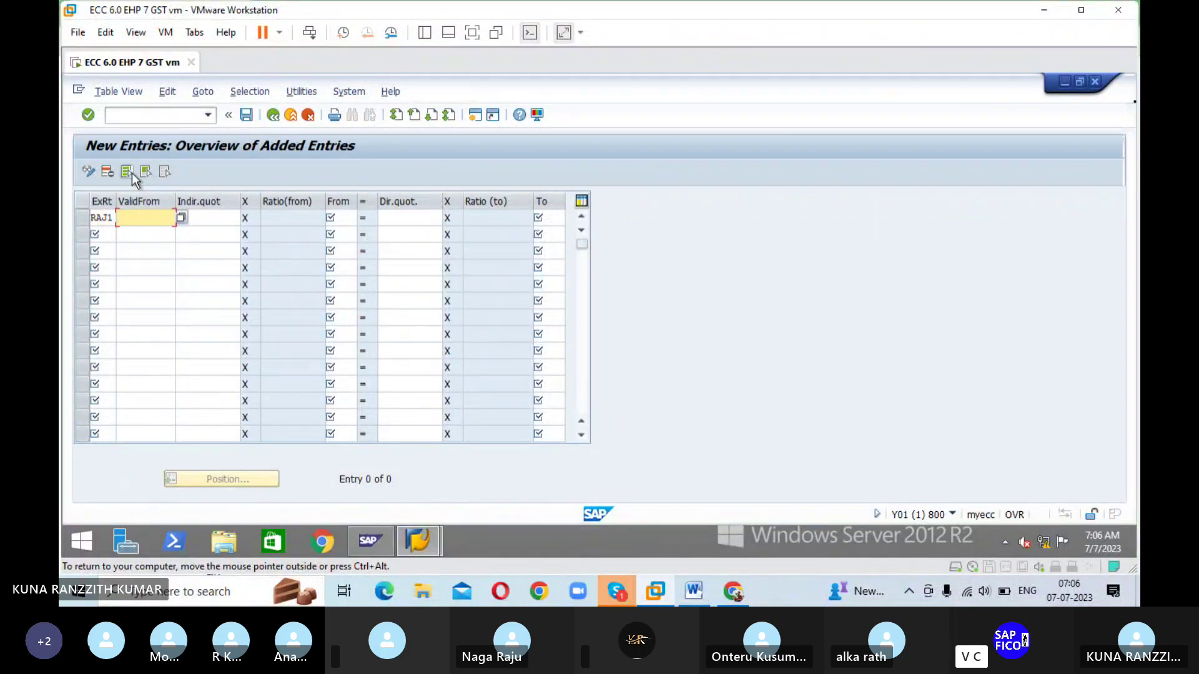
key("Tab")
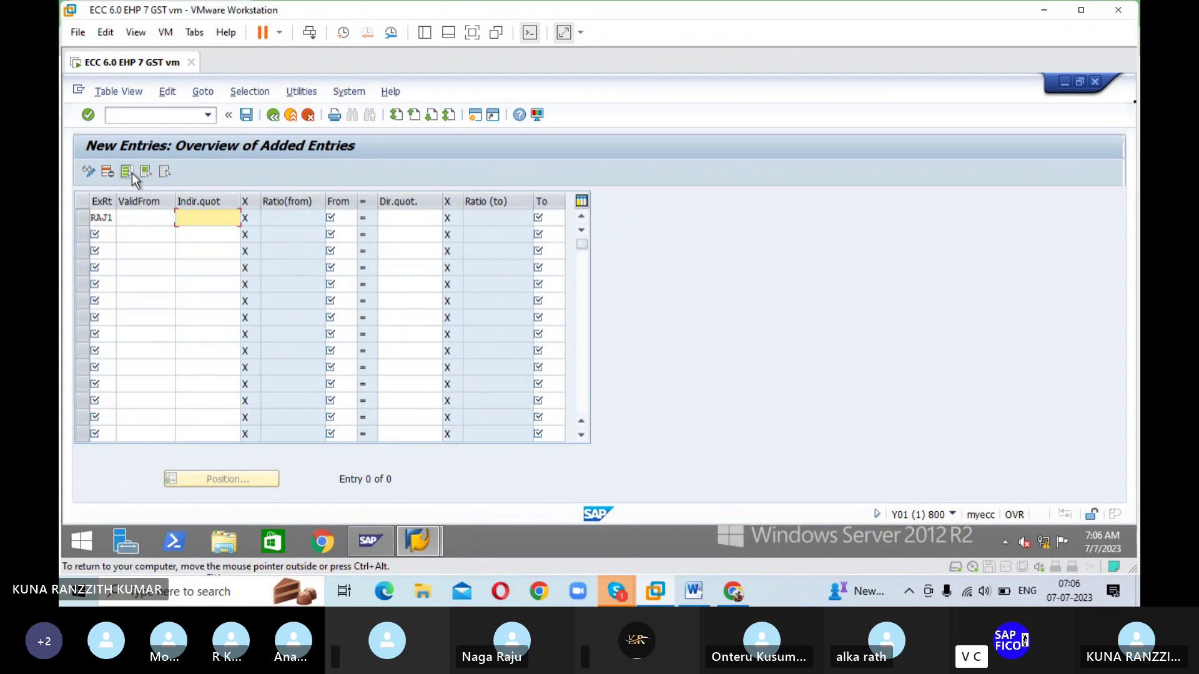
left_click(153, 221)
type("0")
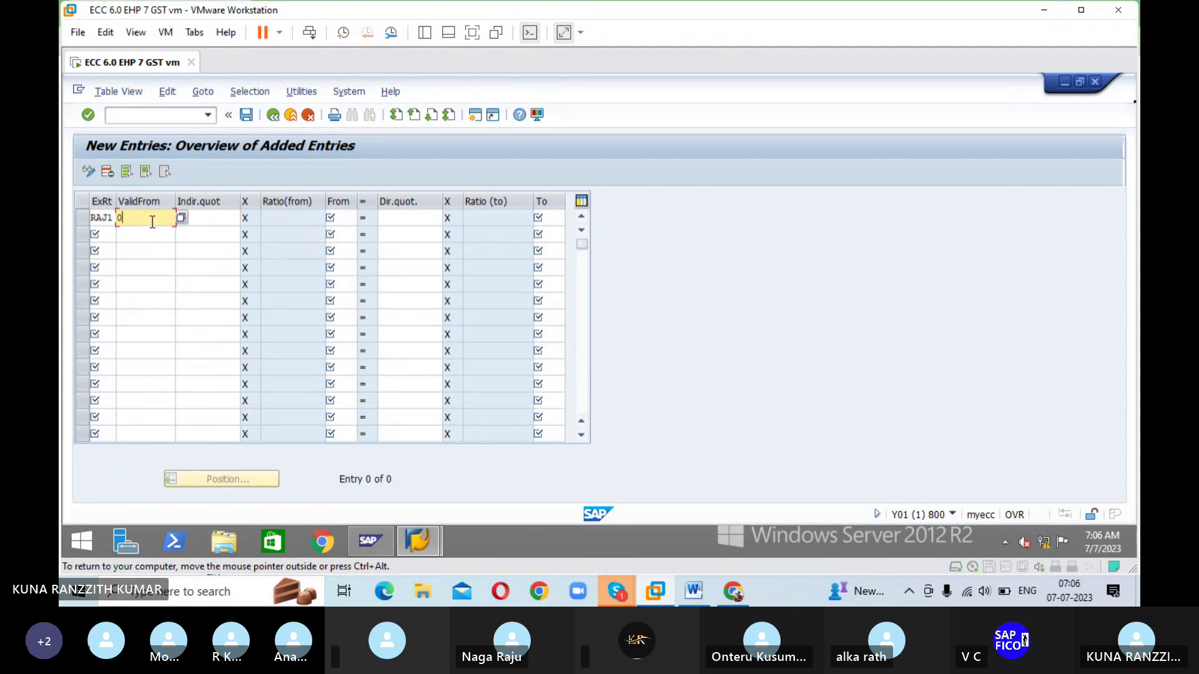
type("1.03.2023")
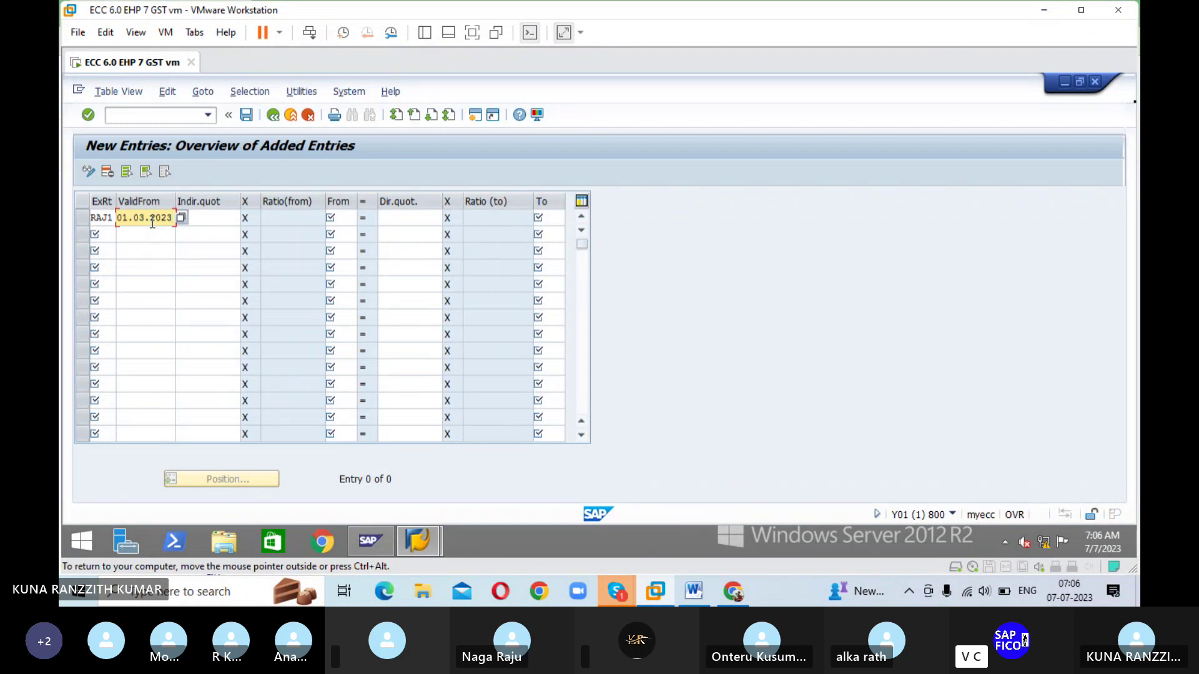
- Complete the RAJ1 row with from-currency USD, direct quotation 82 and to-currency INR
key("Tab")
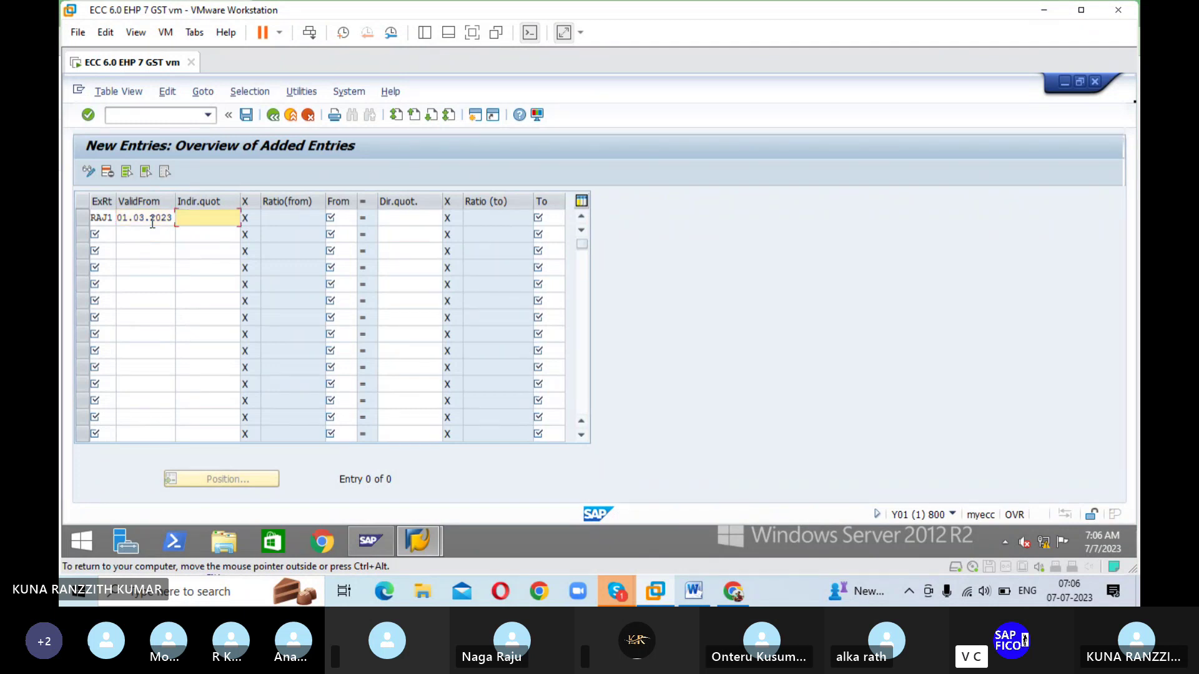
key("Tab")
key("Tab")
key("Tab")
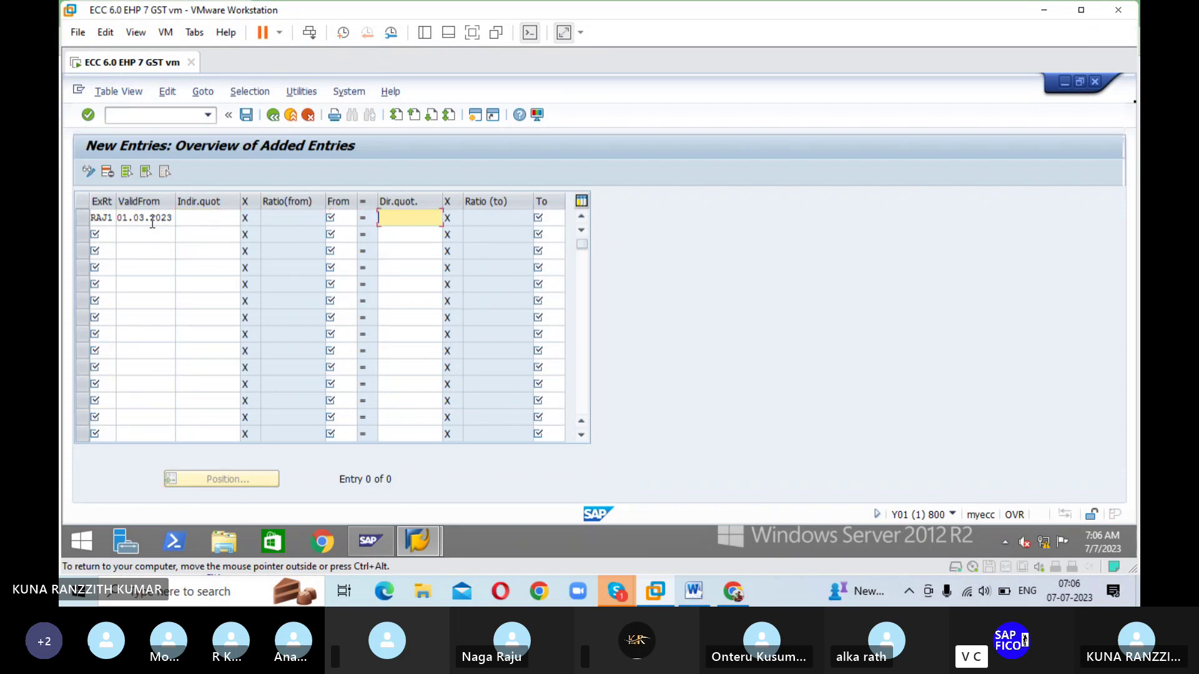
left_click(346, 219)
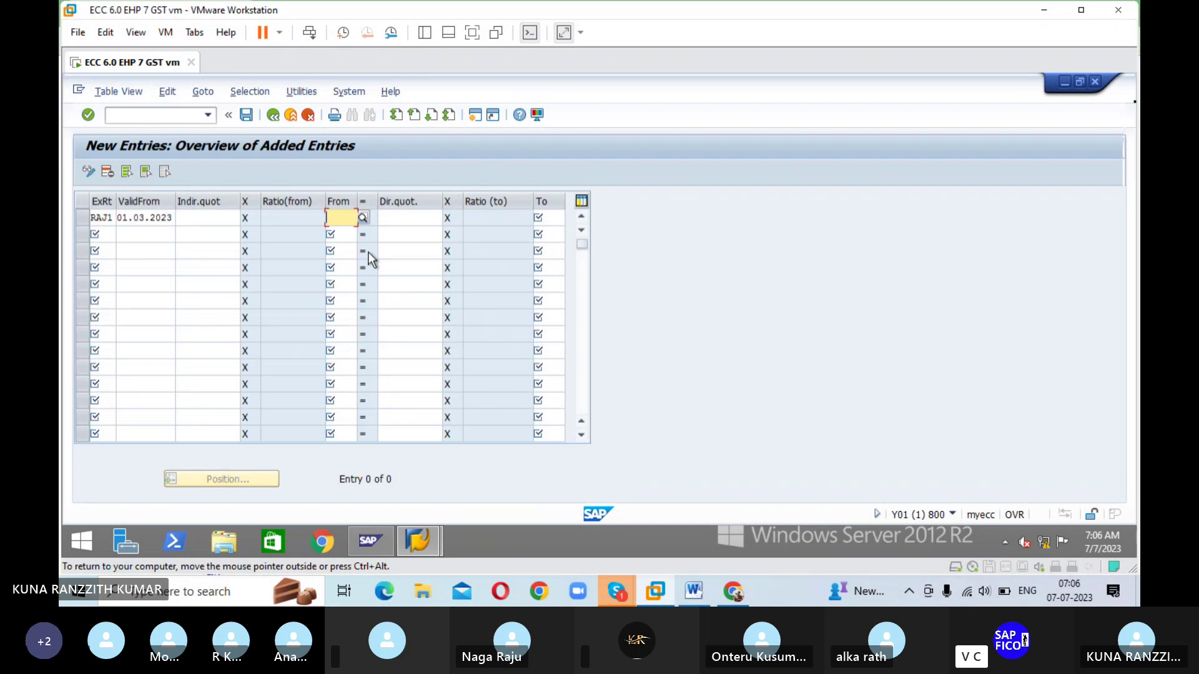
type("USD")
key("Tab")
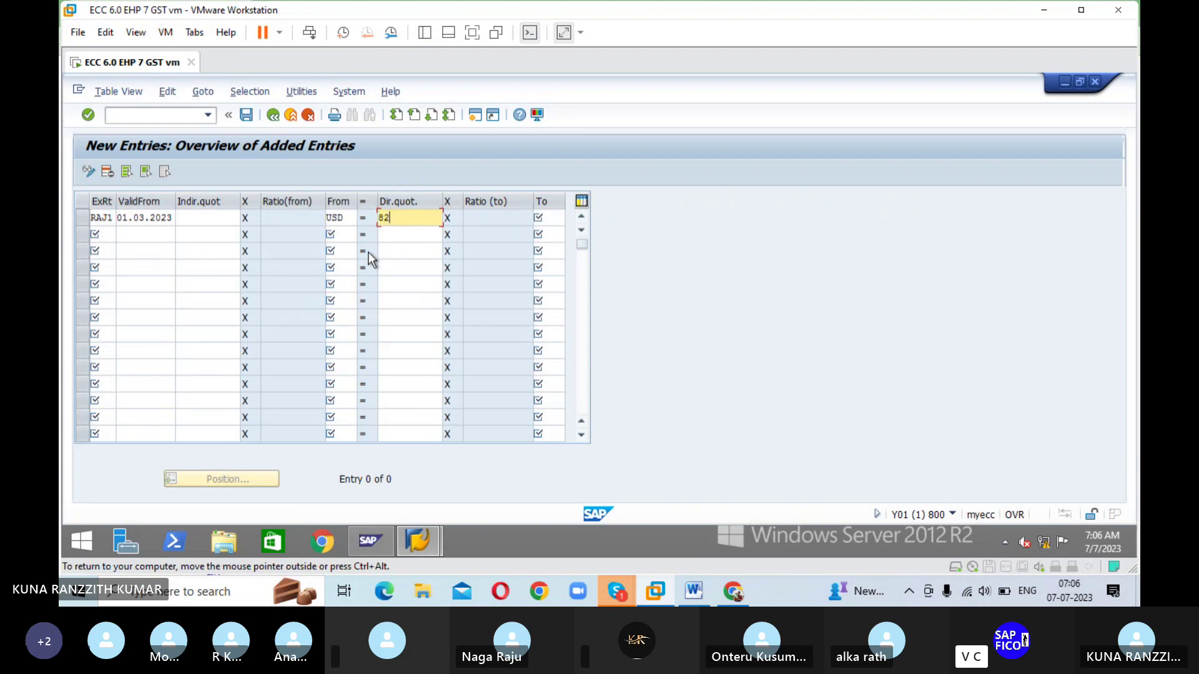
key("Tab")
type("IN")
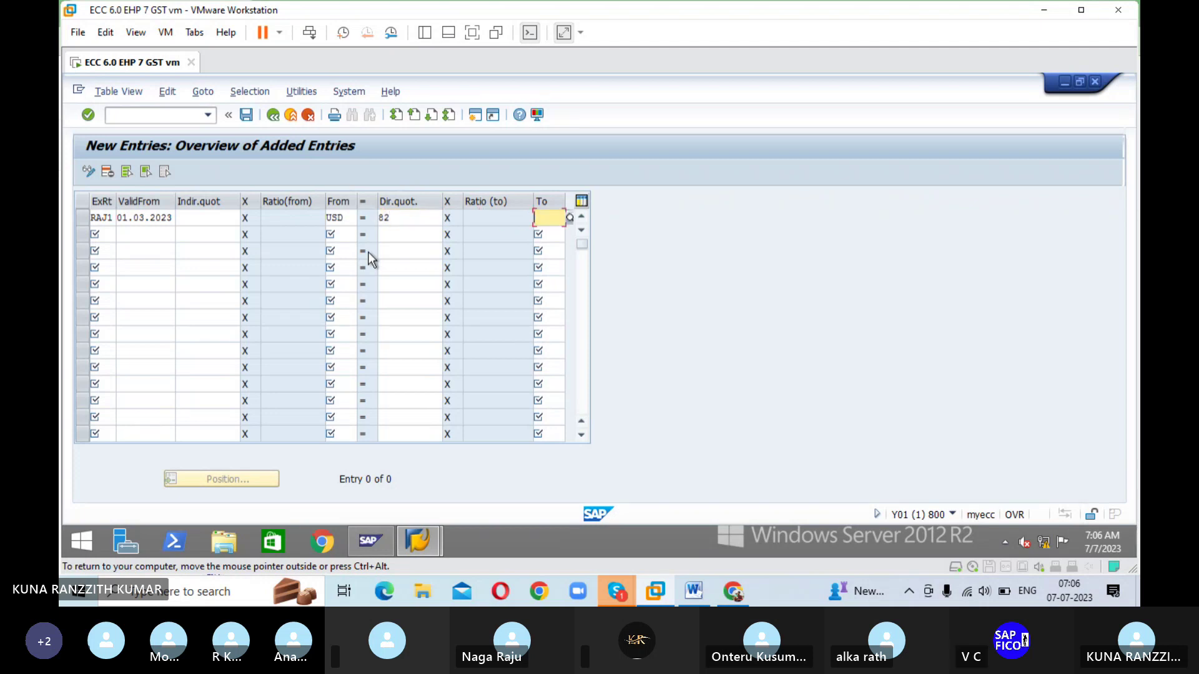
type("R")
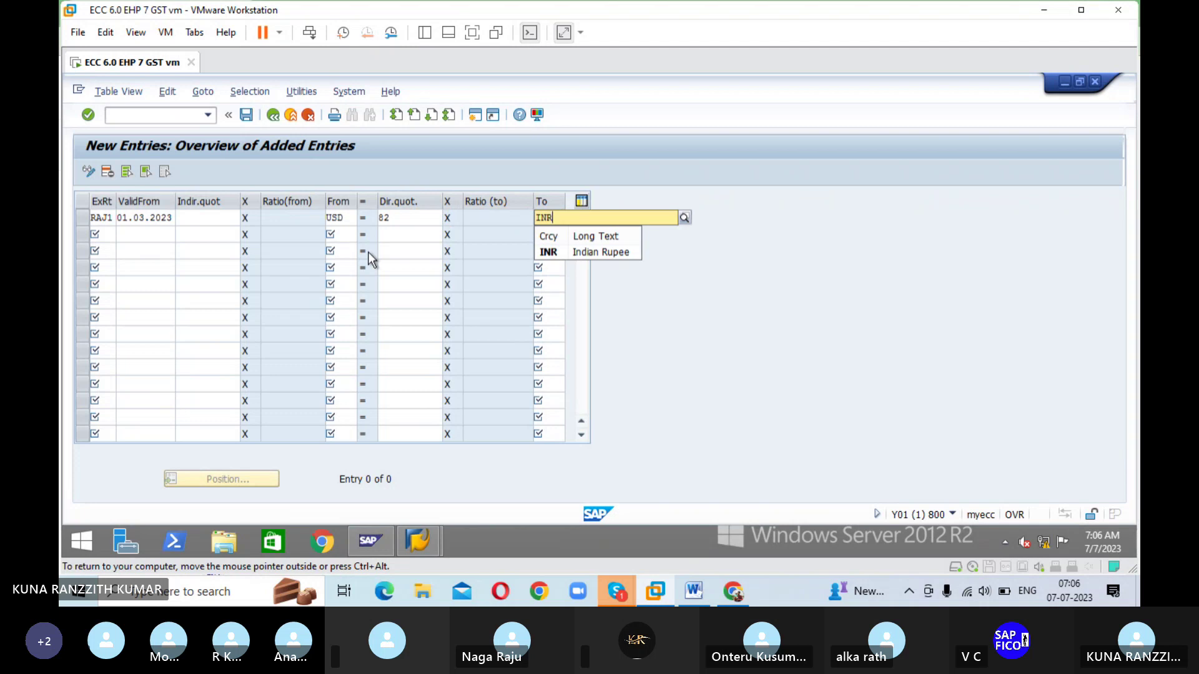
key("Return")
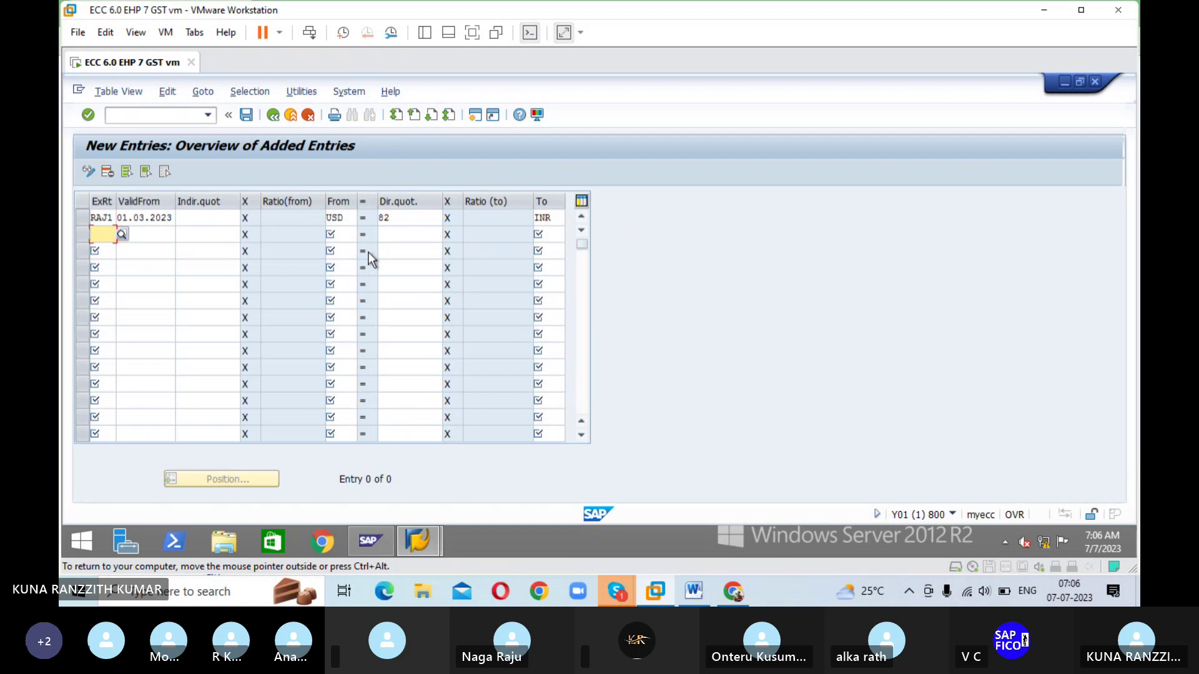
- Add a second exchange rate row for type RAJ2 with valid-from date 01.03.2023
type("RA")
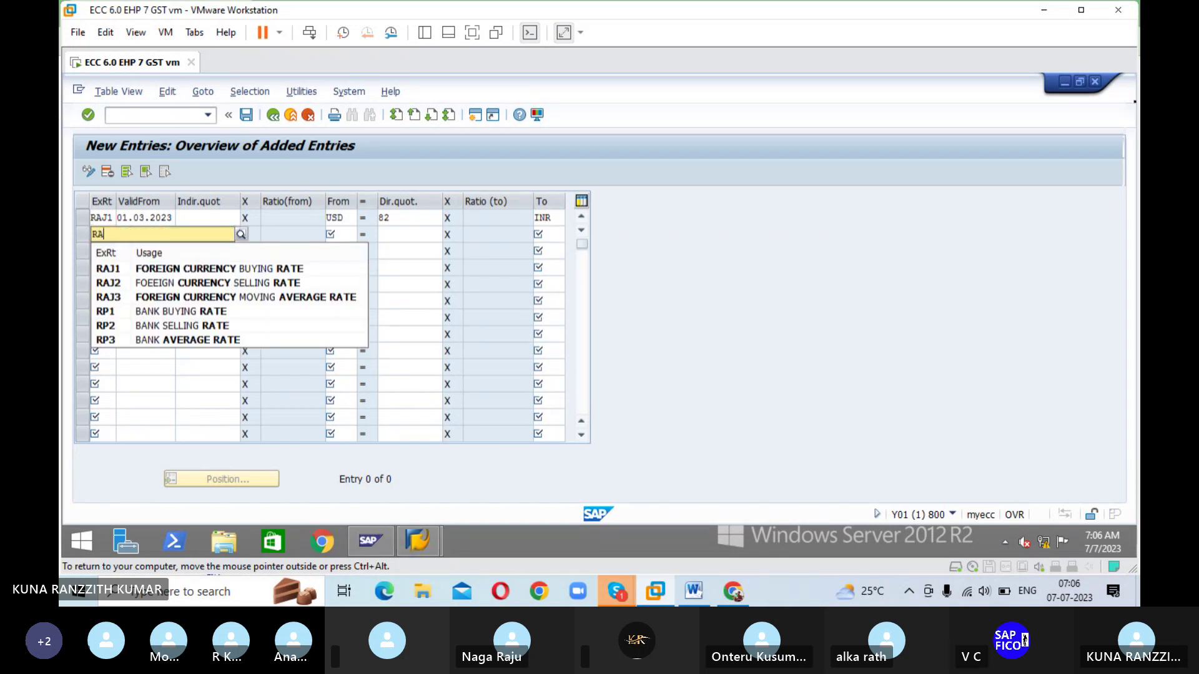
type("J2")
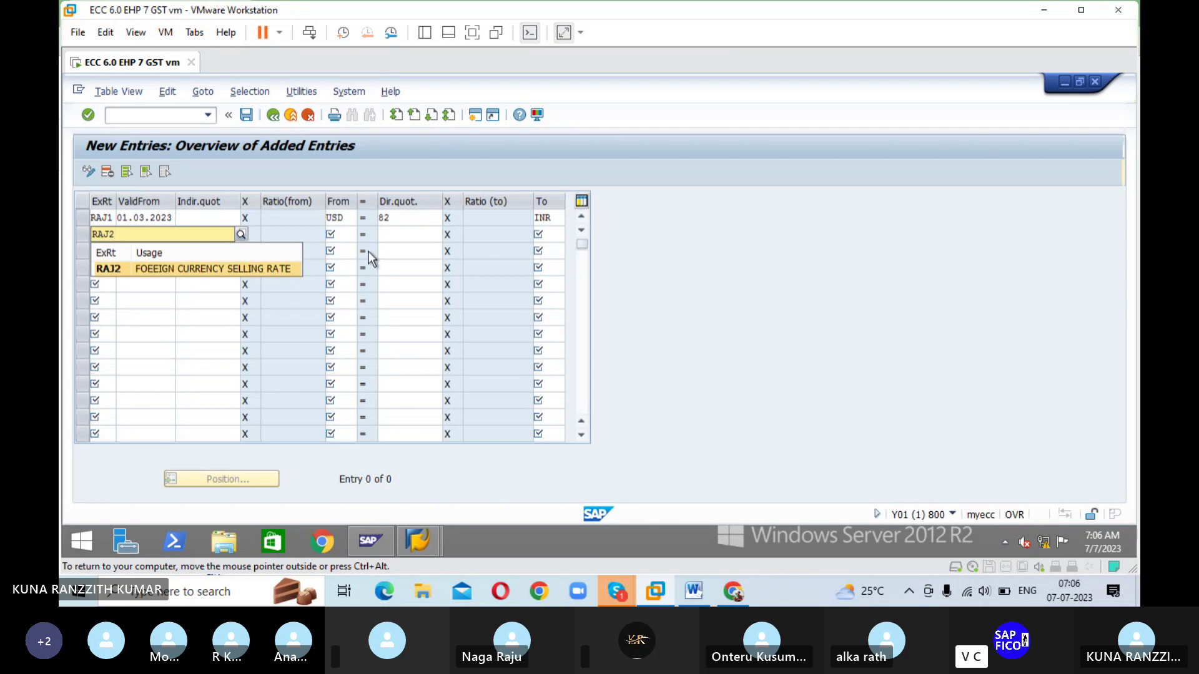
key("Tab")
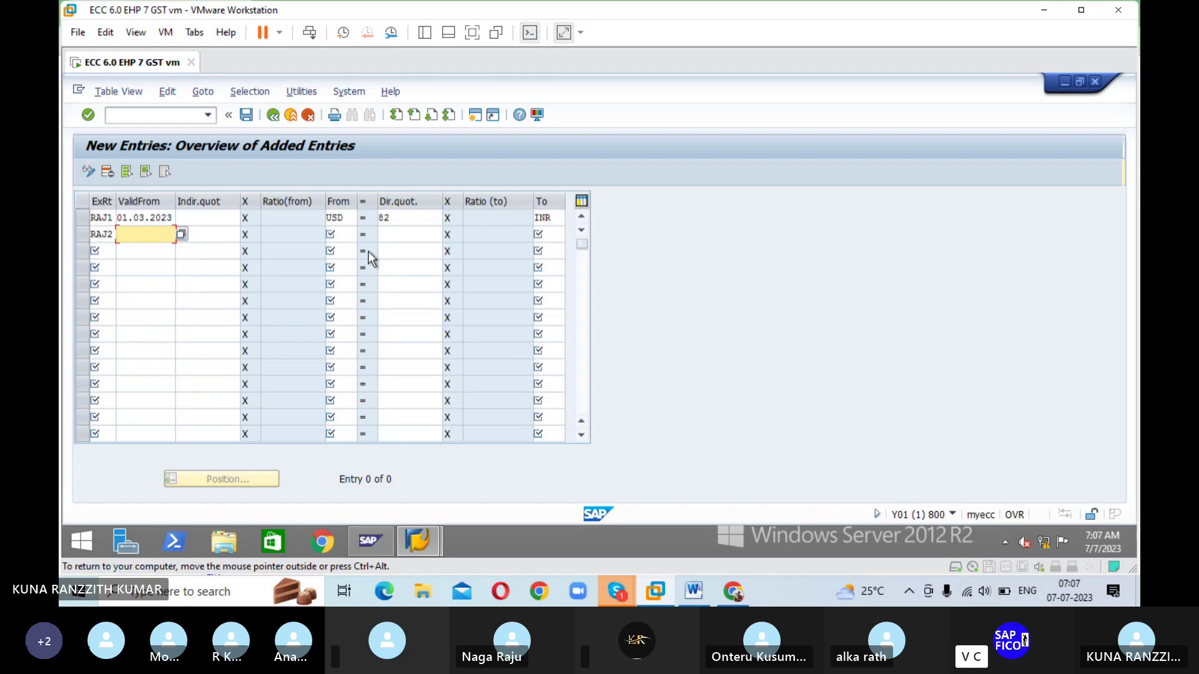
type("01.03.2023")
- Complete the RAJ2 row with from-currency USD, direct quotation 84 and to-currency INR
key("Tab")
key("Tab")
key("Tab")
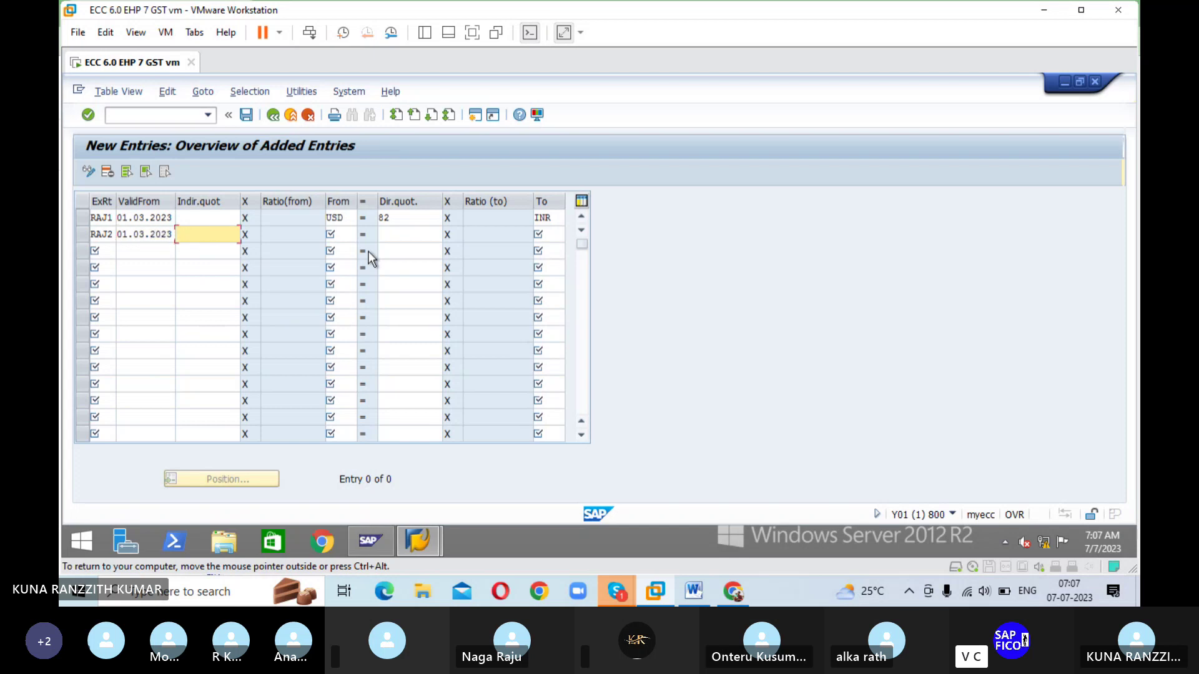
type("USD")
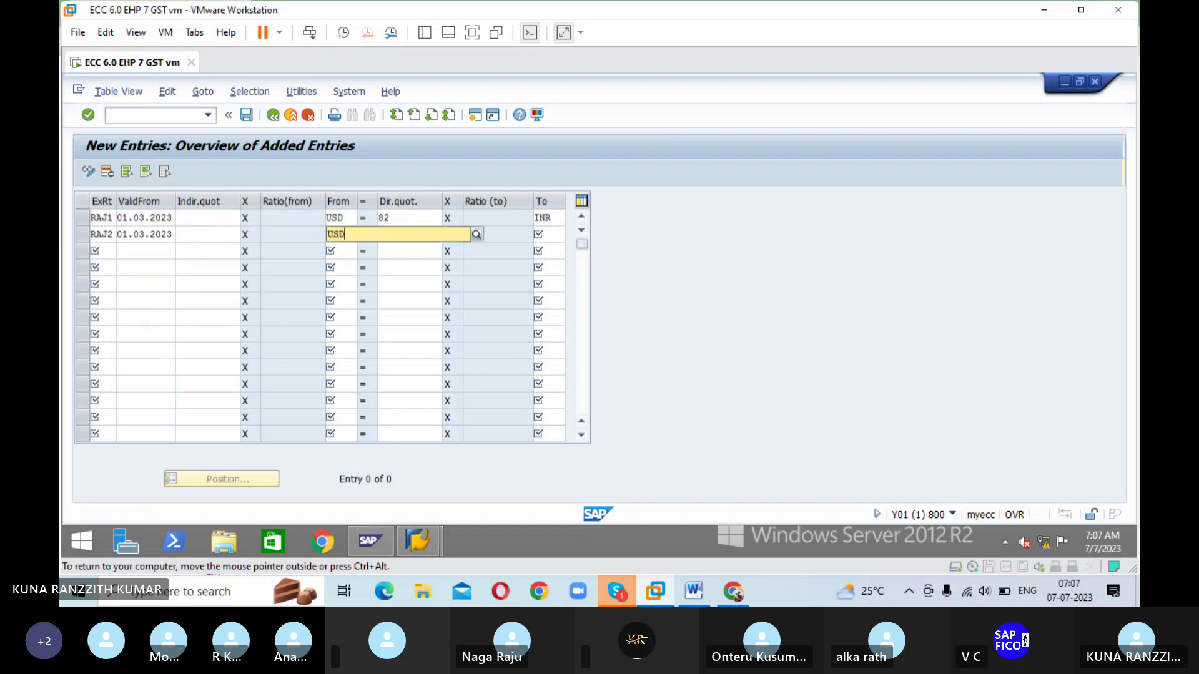
key("Tab")
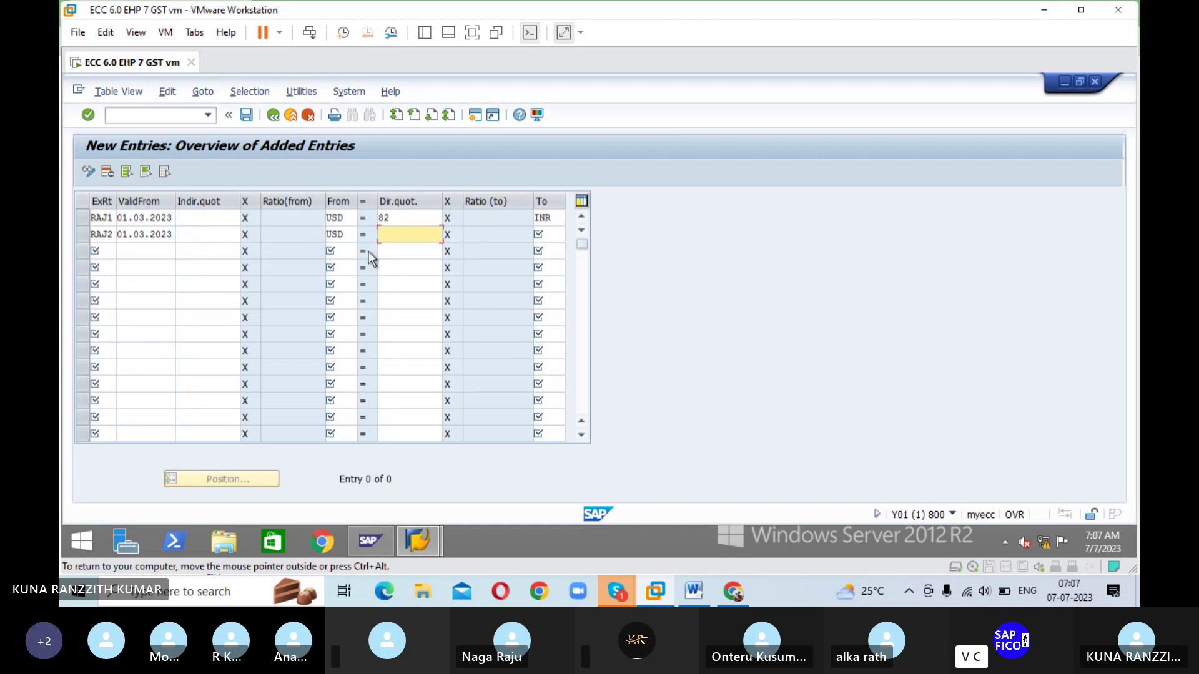
type("84")
key("Tab")
key("Tab")
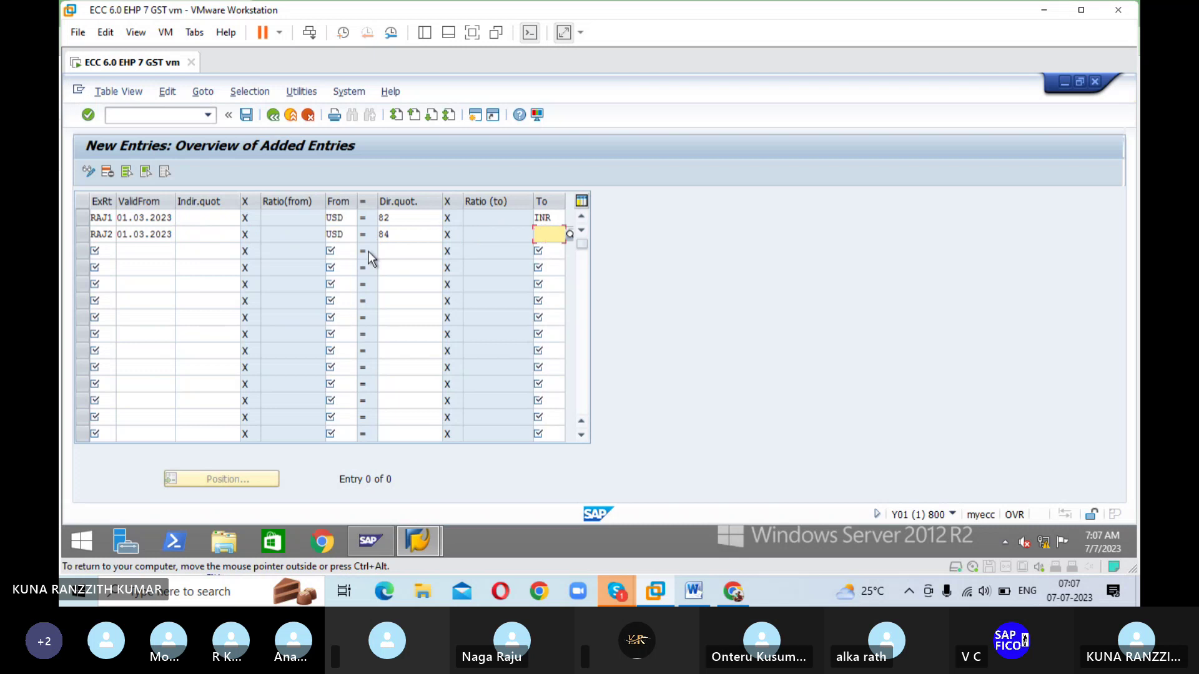
type("INR")
key("Tab")
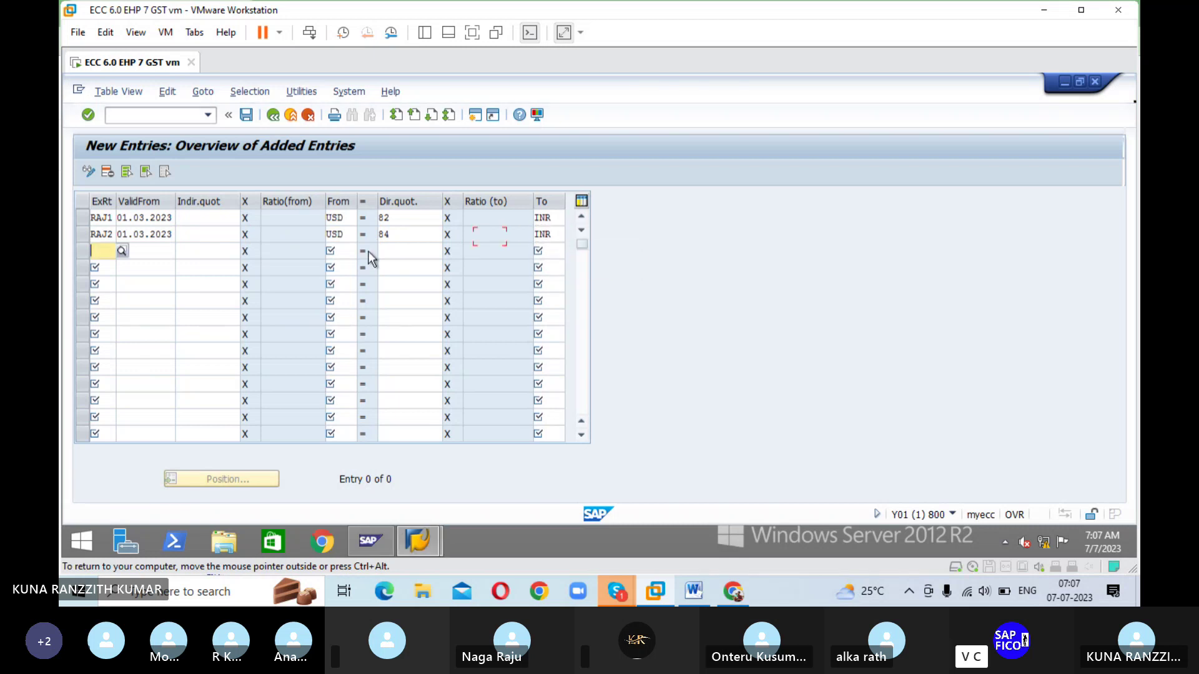
- Add a third exchange rate row for type RAJ3 with valid-from date 01.03.2023
type("RA")
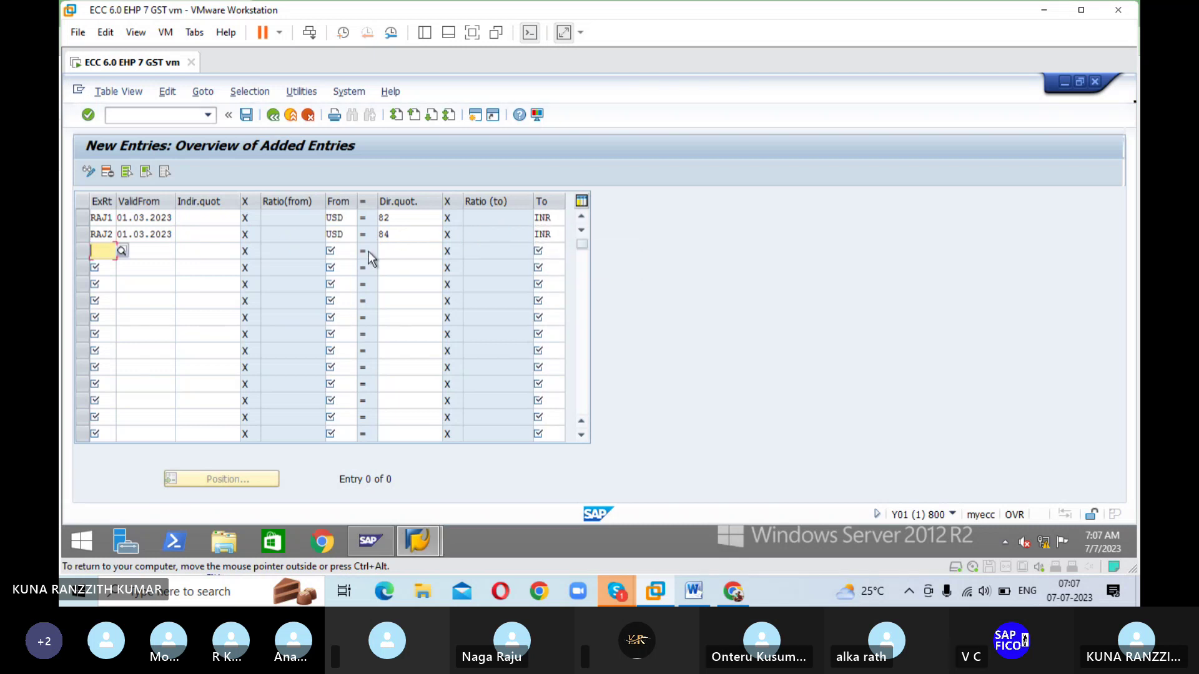
type("J3")
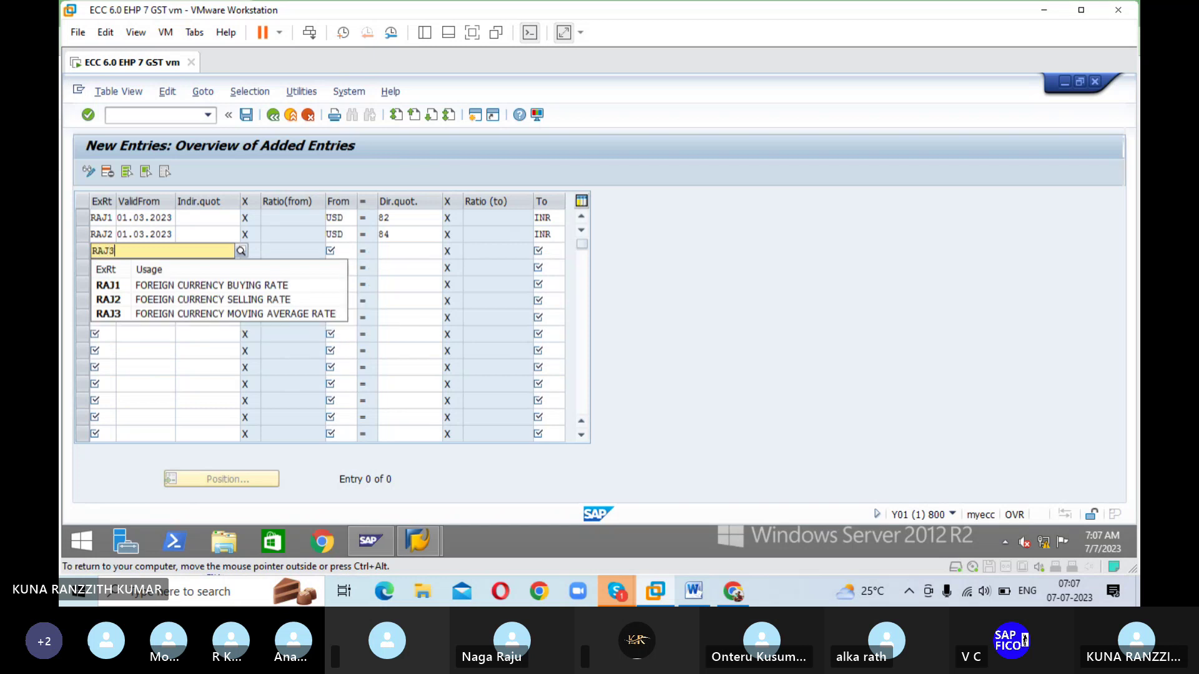
key("Tab")
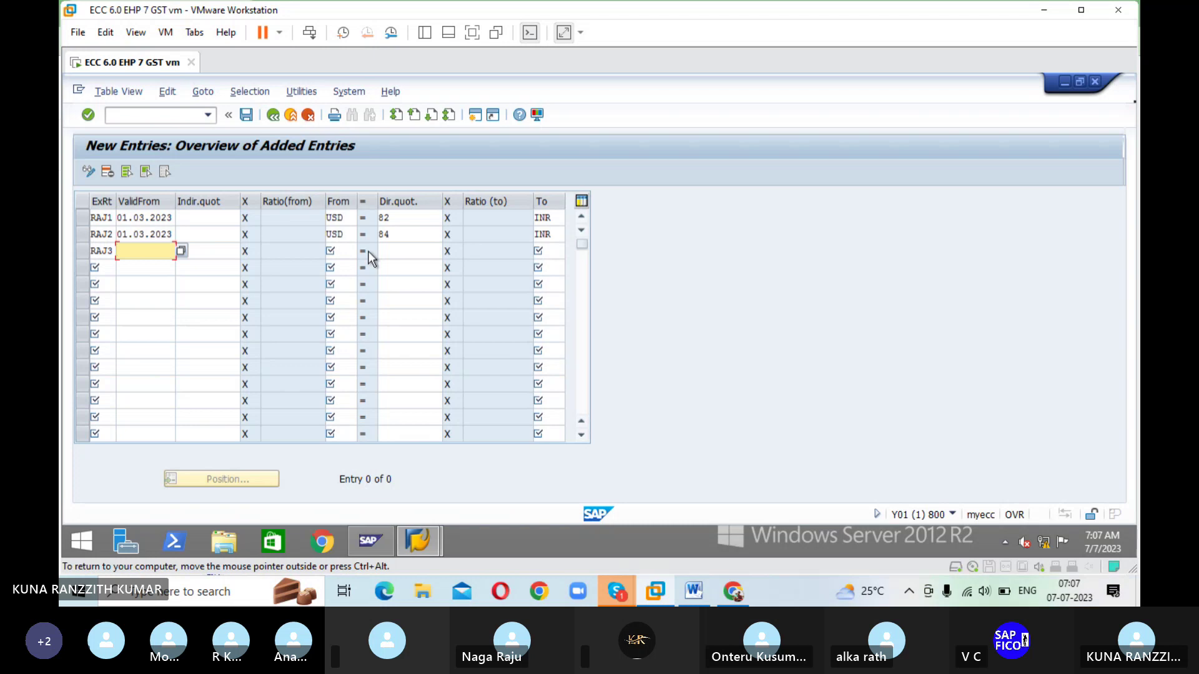
type("01.03.202")
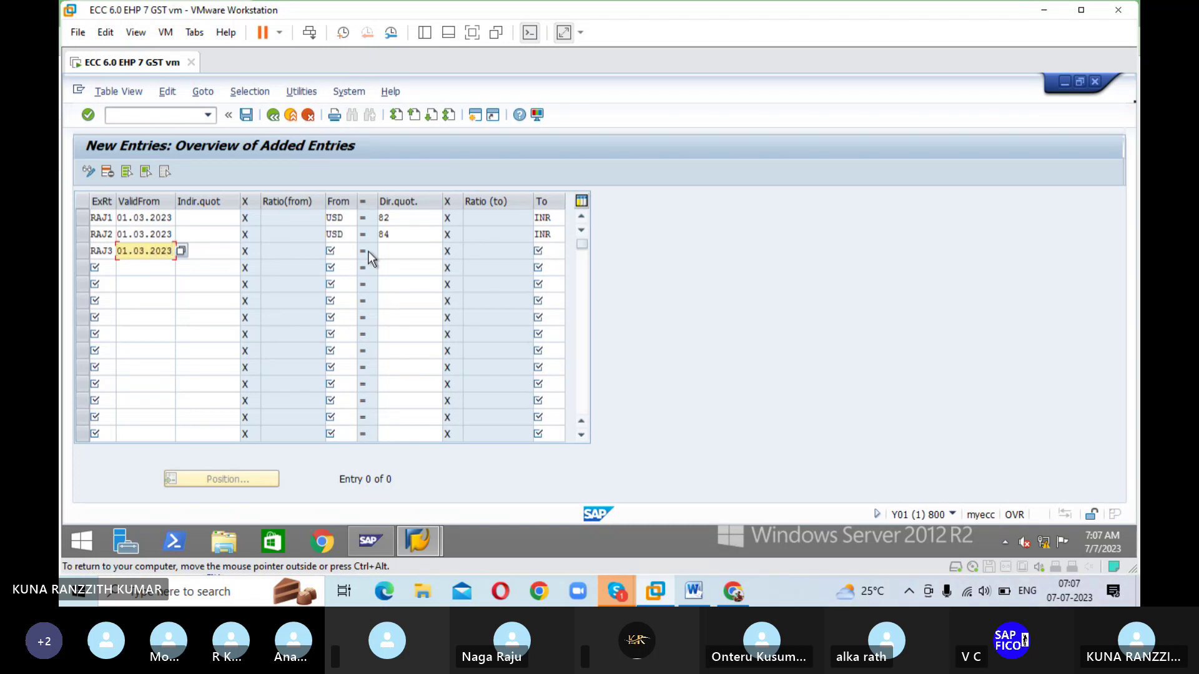
type("3")
- Complete the RAJ3 row with from-currency USD, direct quotation 83 and to-currency INR
key("Tab")
key("Tab")
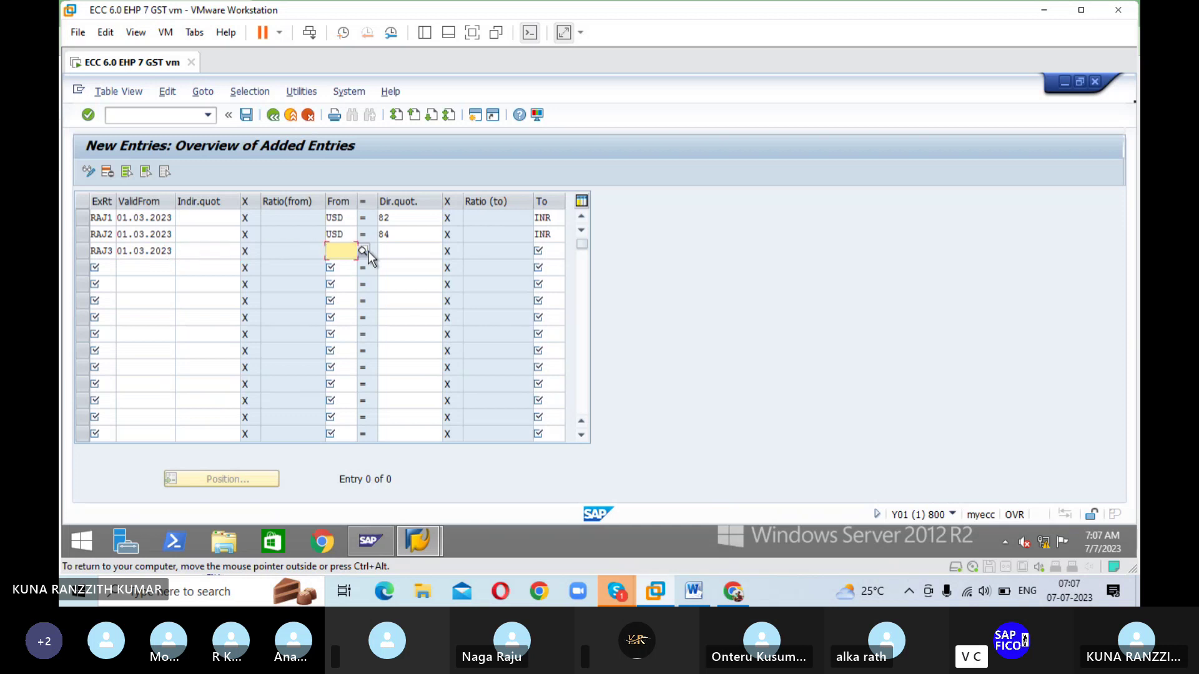
type("USD")
key("Tab")
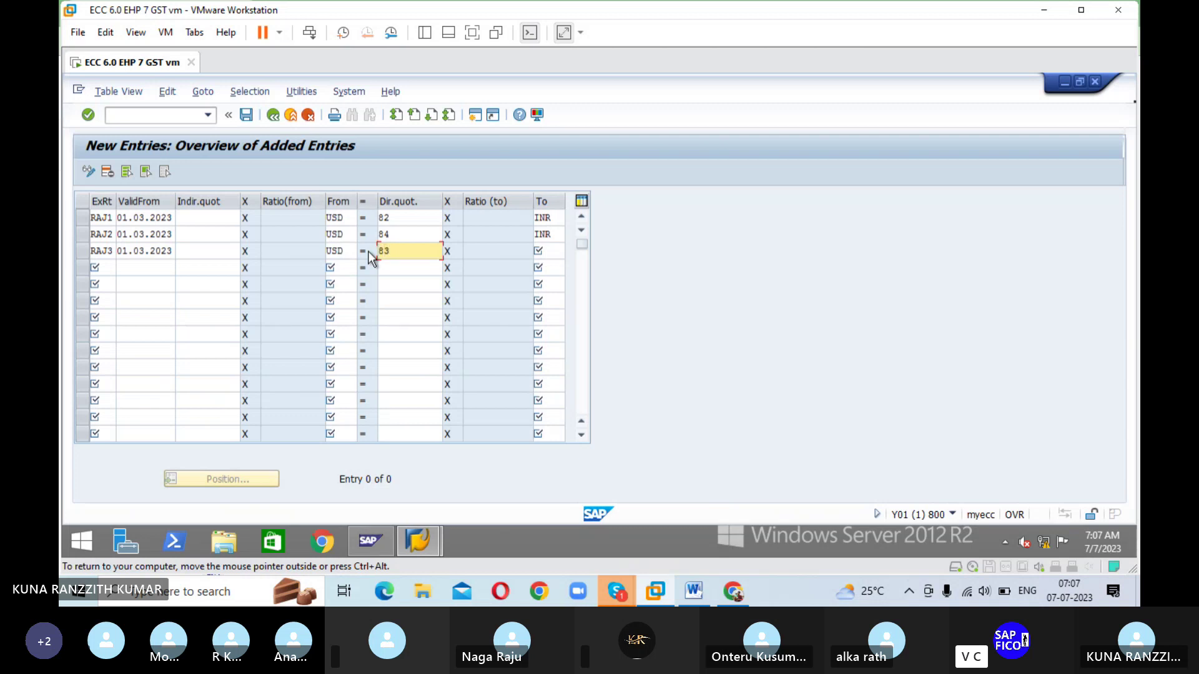
key("Tab")
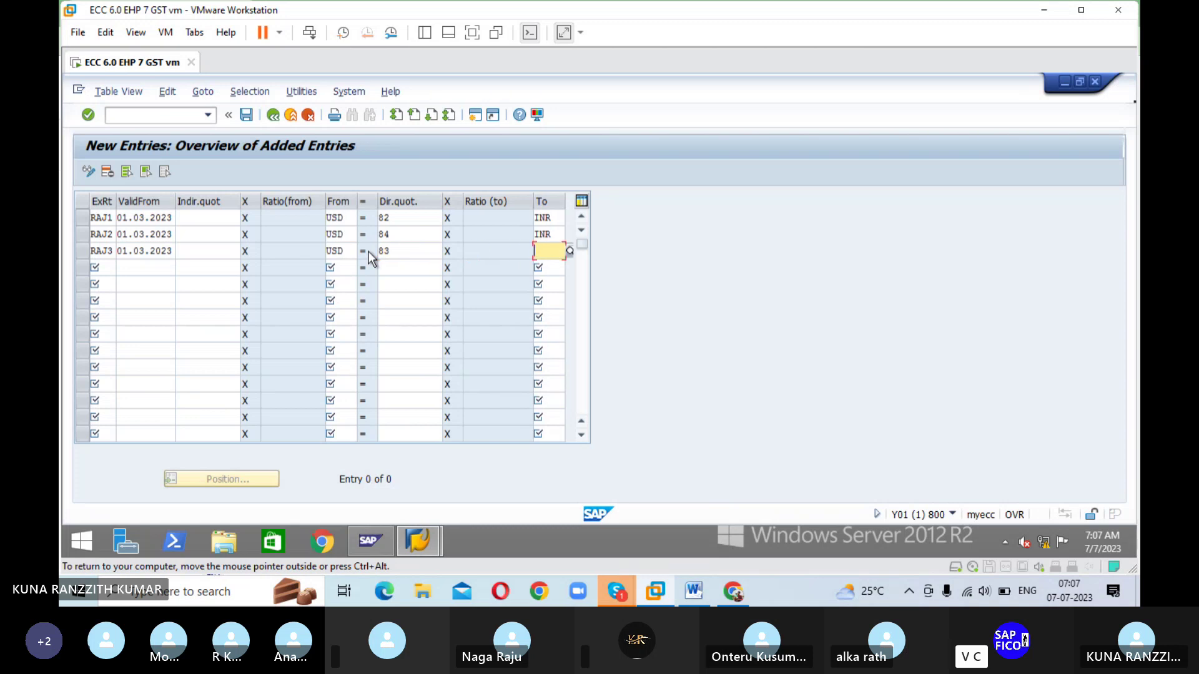
type("INR")
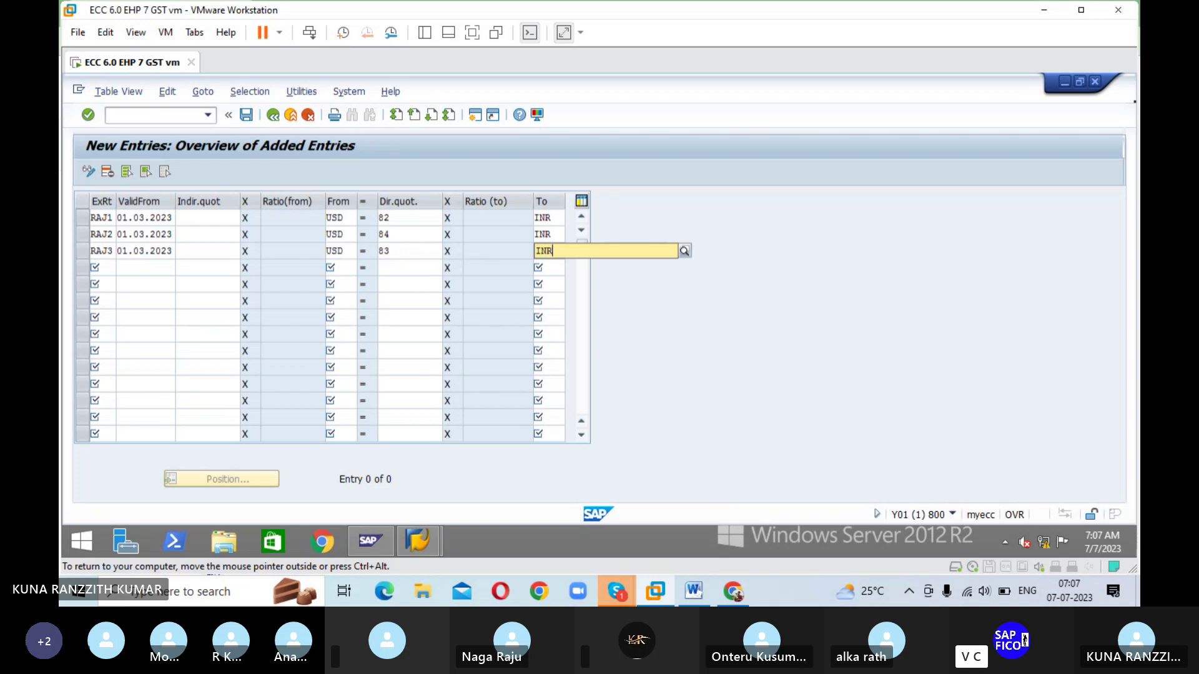
key("Return")
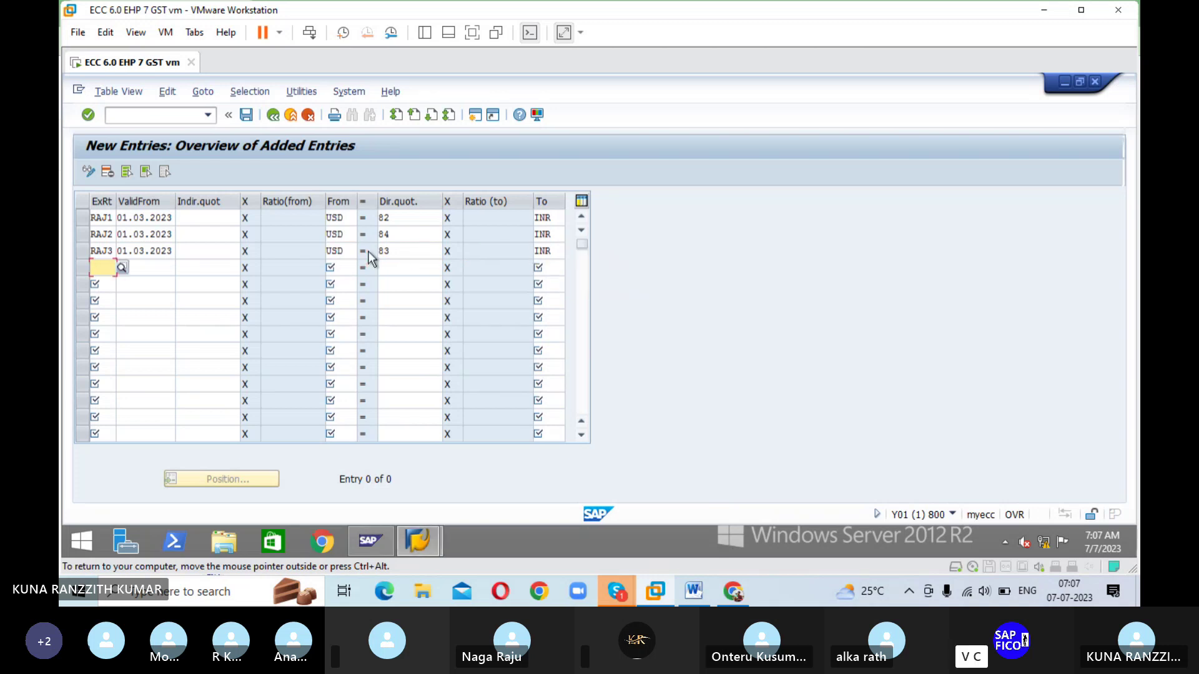
- Try to save the rates, maintaining a 1:1 USD/INR translation ratio for RAJ1 valid from 01.03.2023 and declining to maintain the RAJ2 ratio
key("ctrl+s")
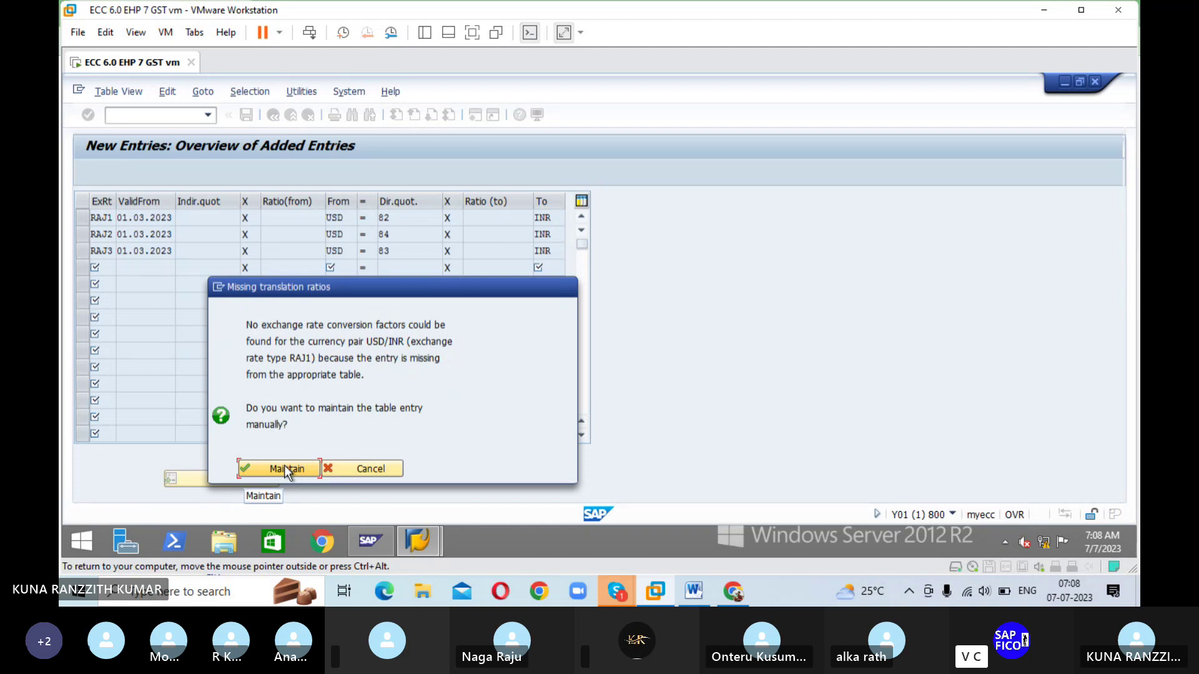
left_click(284, 468)
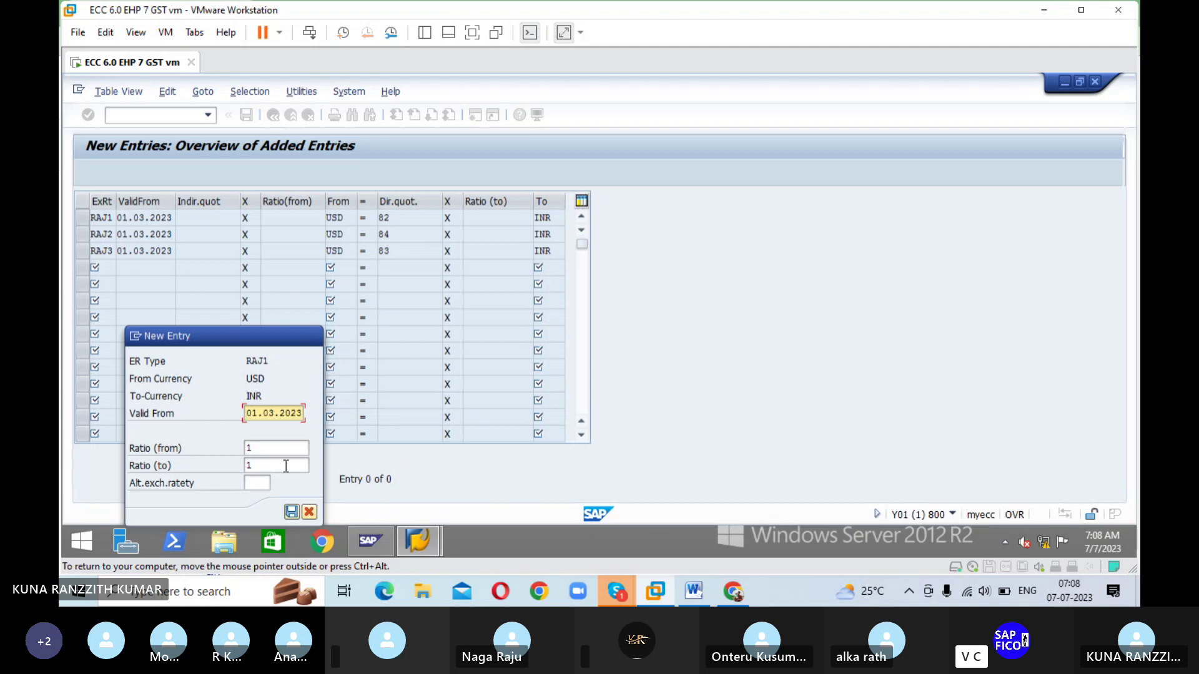
left_click(290, 513)
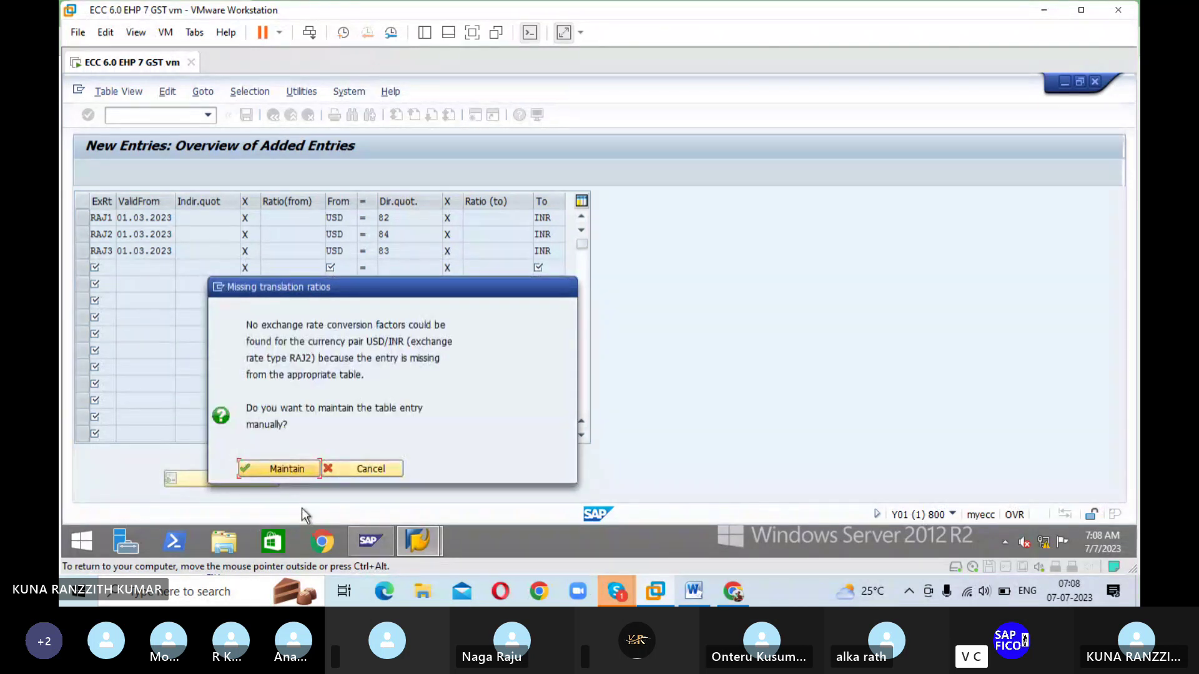
left_click(377, 470)
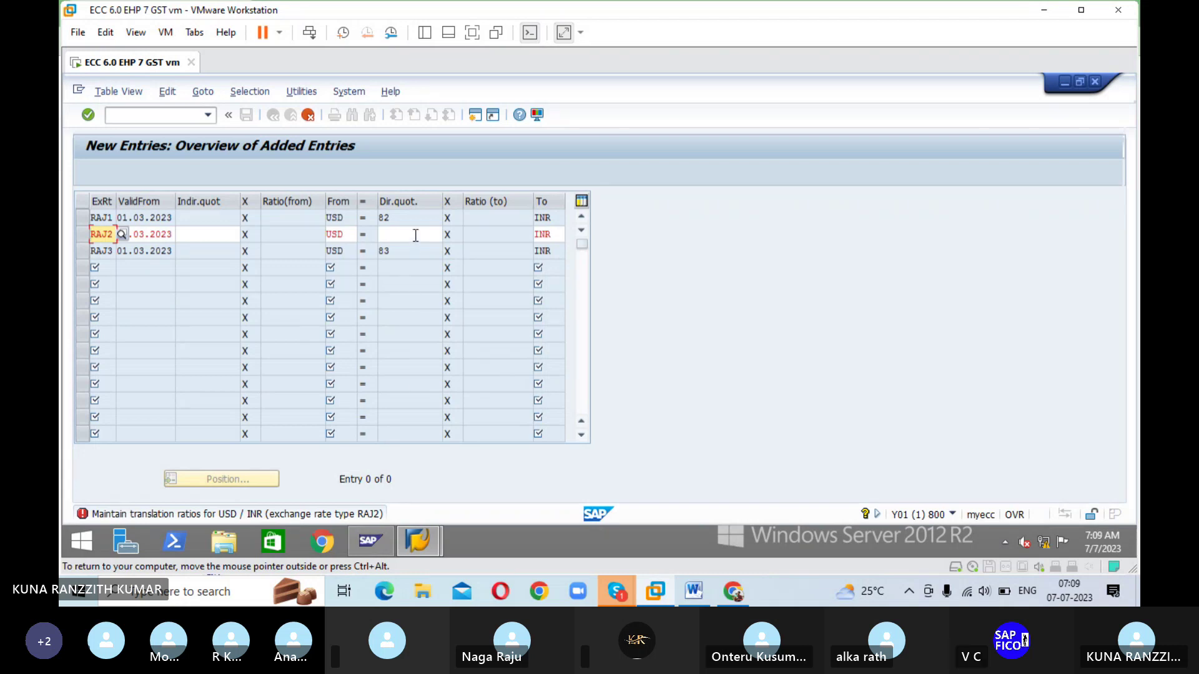
- Re-enter direct quotation 84 in the RAJ2 row and decline maintaining its missing USD/INR translation ratio
left_click(416, 235)
type("84")
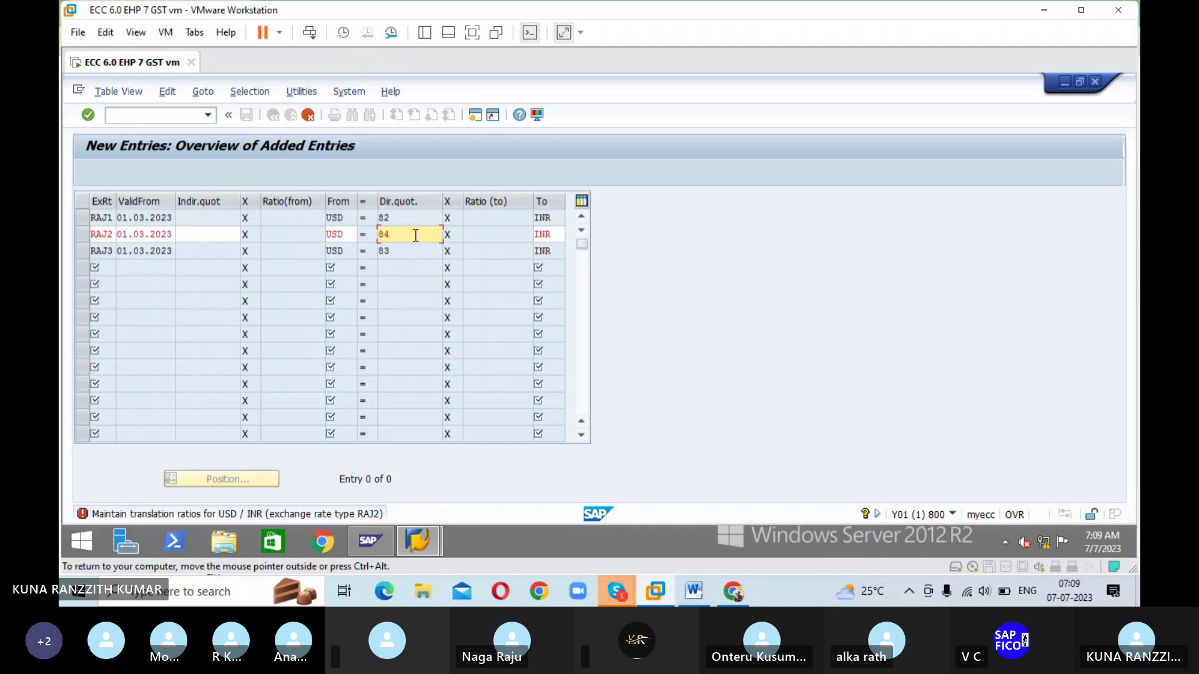
key("Return")
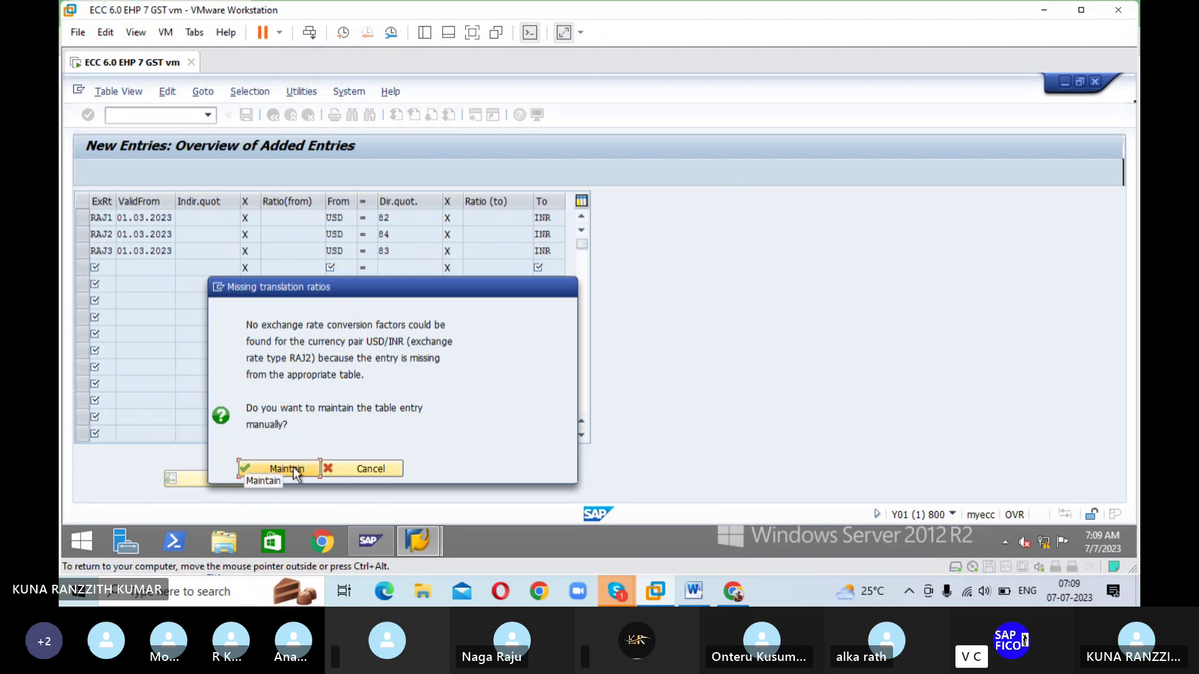
left_click(338, 469)
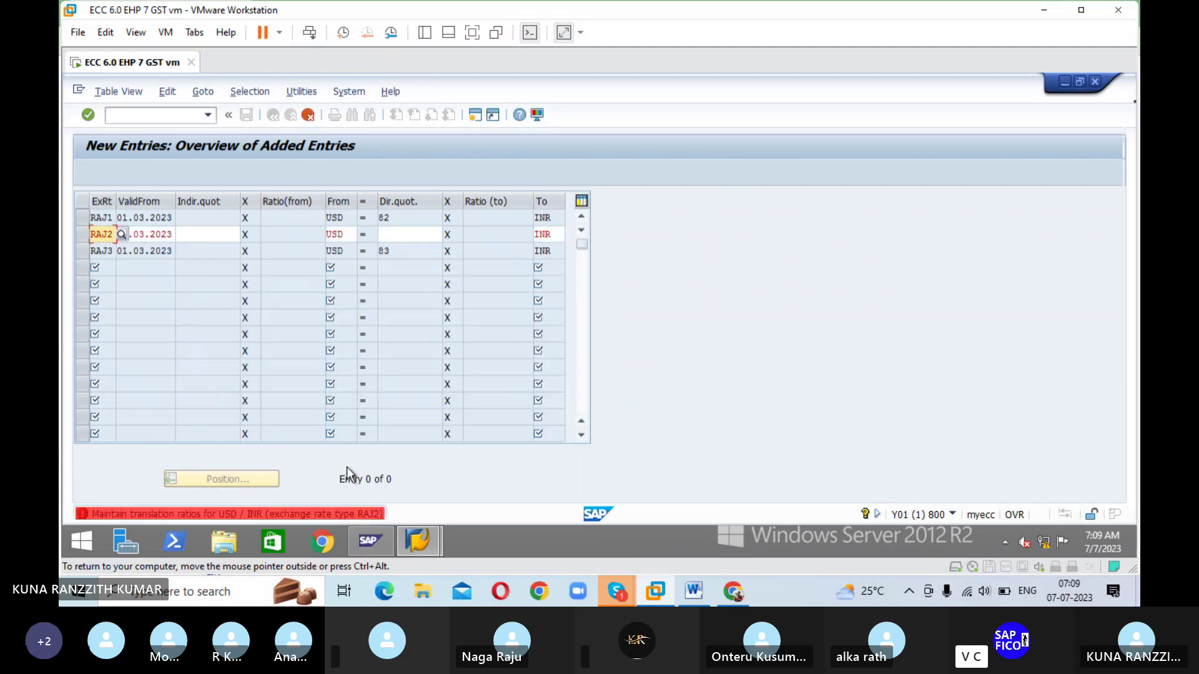
- Discard the new exchange rate entries, dismissing the customizing request prompt, and leave the new entries view
left_click(308, 114)
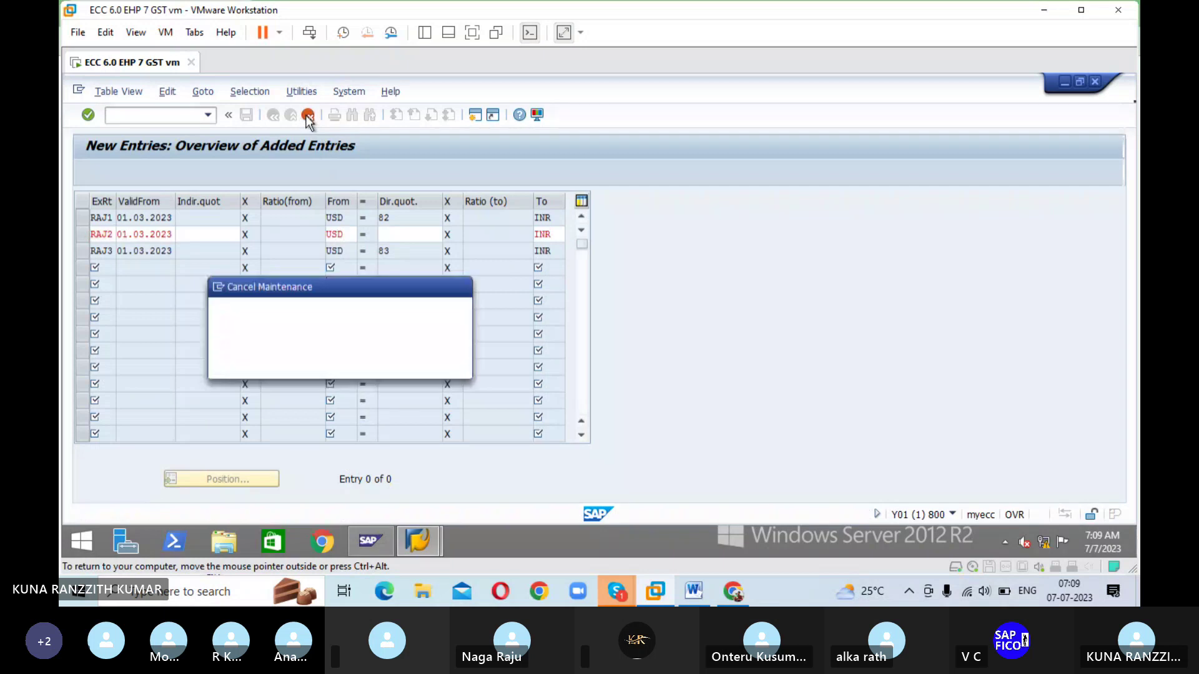
left_click(277, 364)
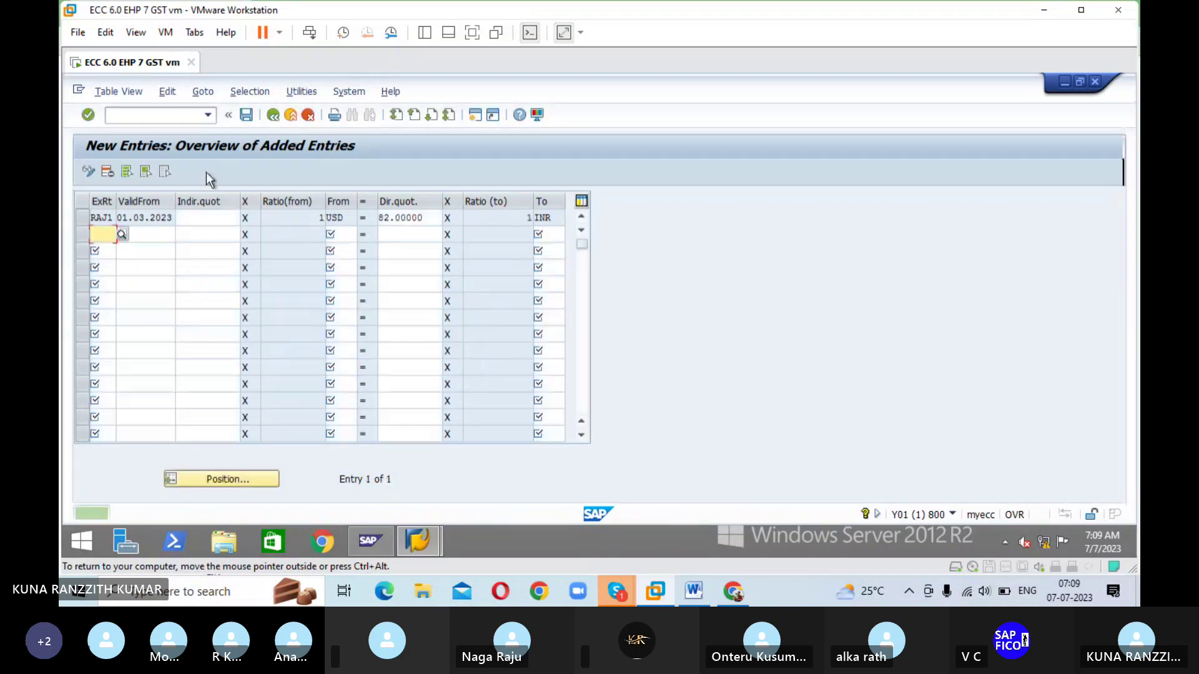
left_click(275, 115)
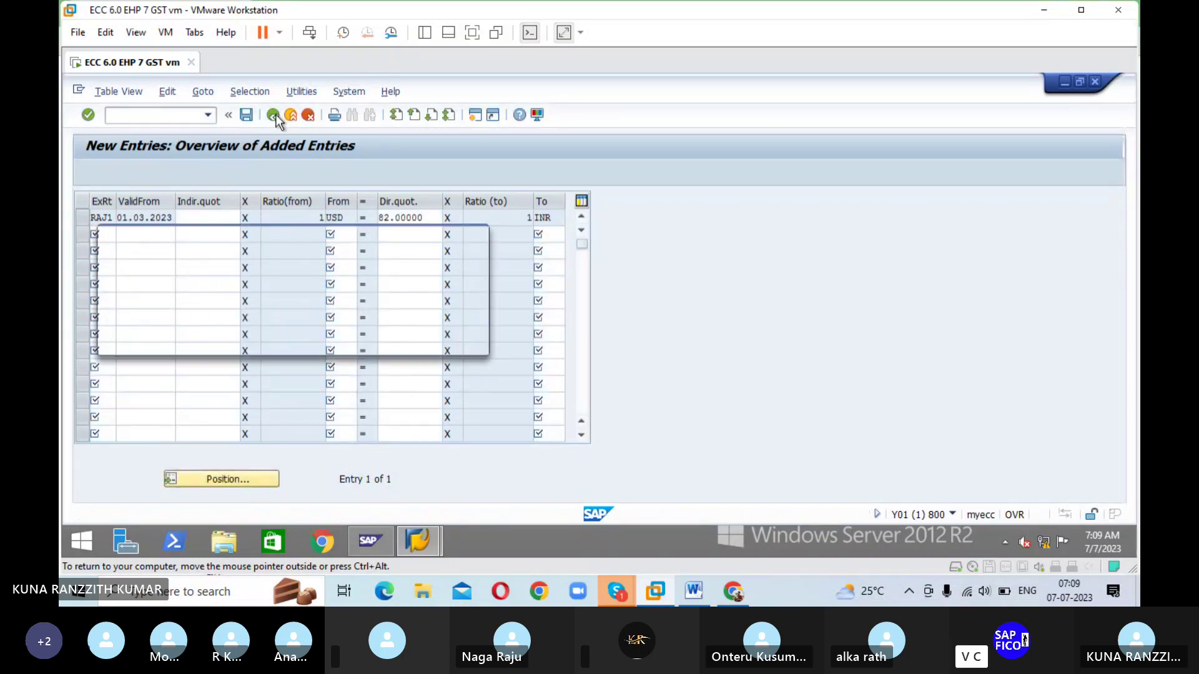
left_click(475, 340)
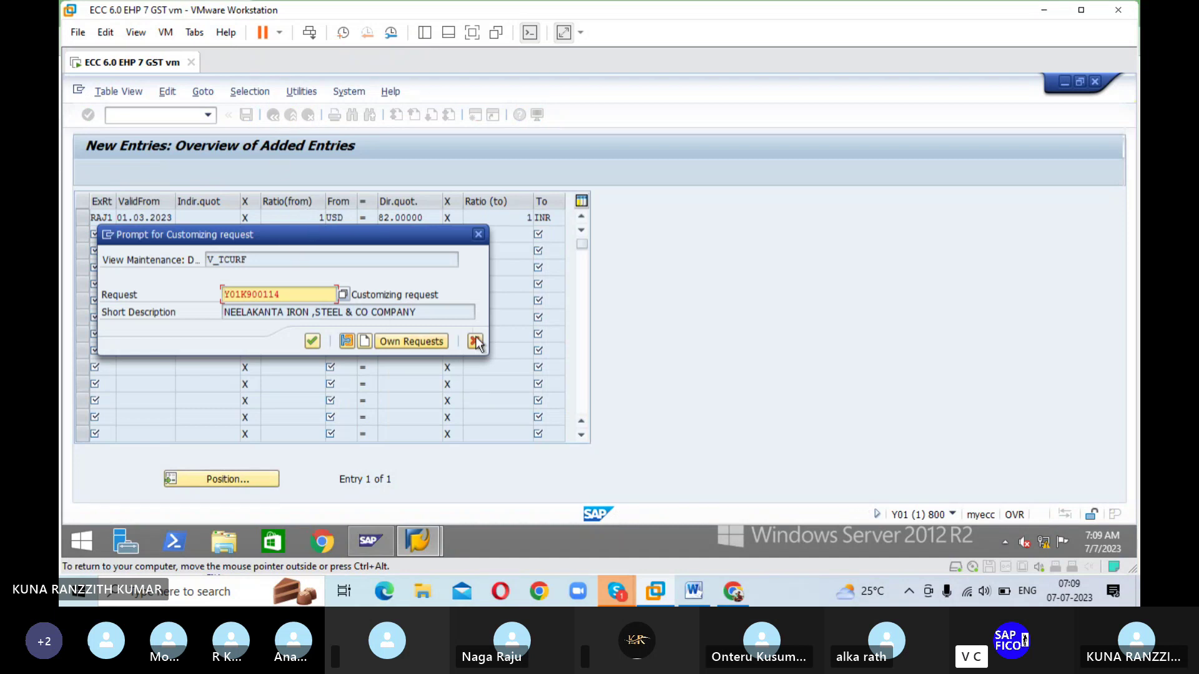
left_click(305, 118)
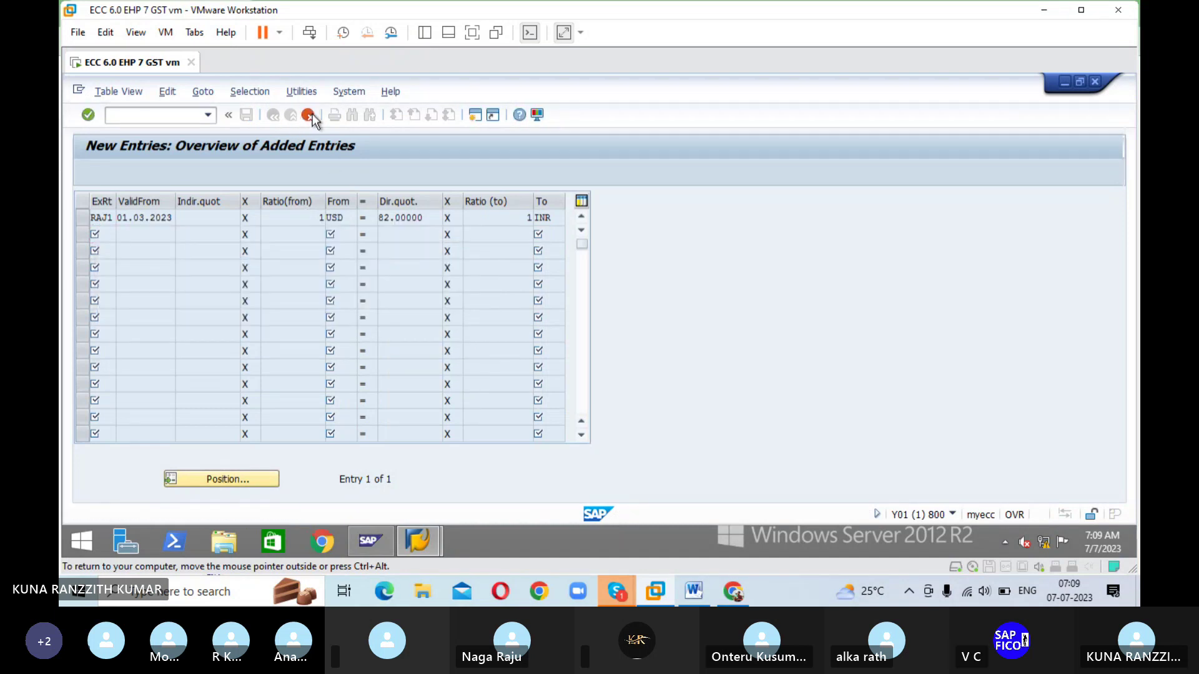
- Open transaction OB07 and position the exchange rate types list at RAJ1 to check the RAJ types
left_click(179, 116)
type("/NOB07")
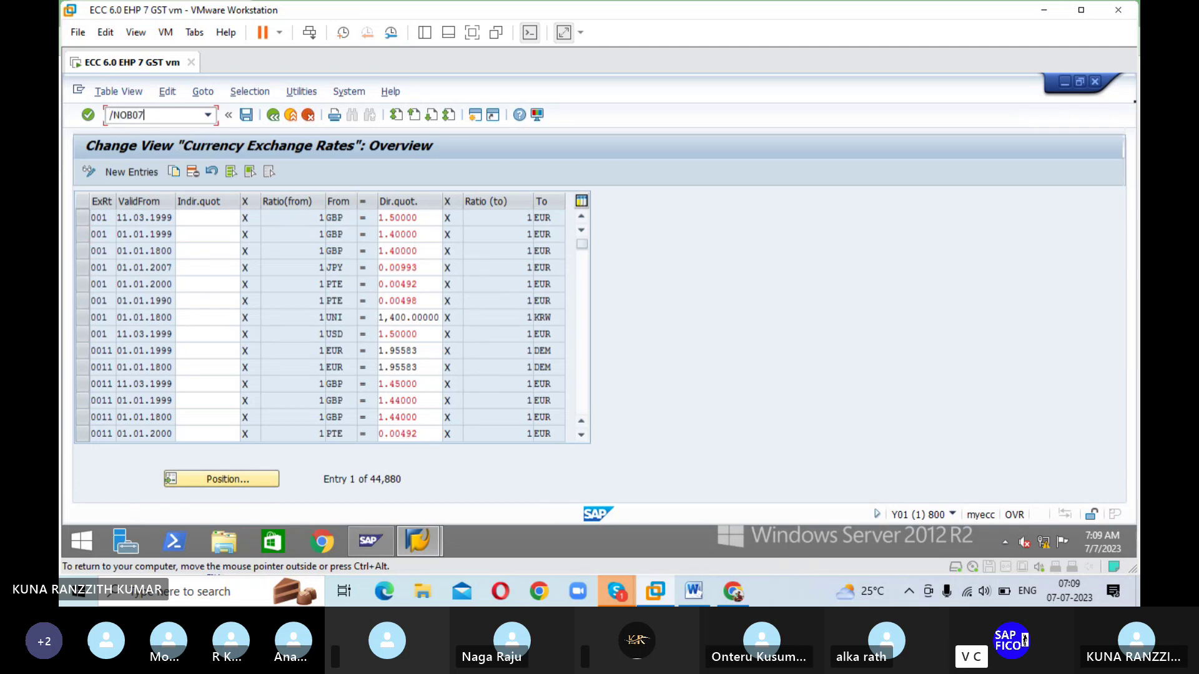
key("Return")
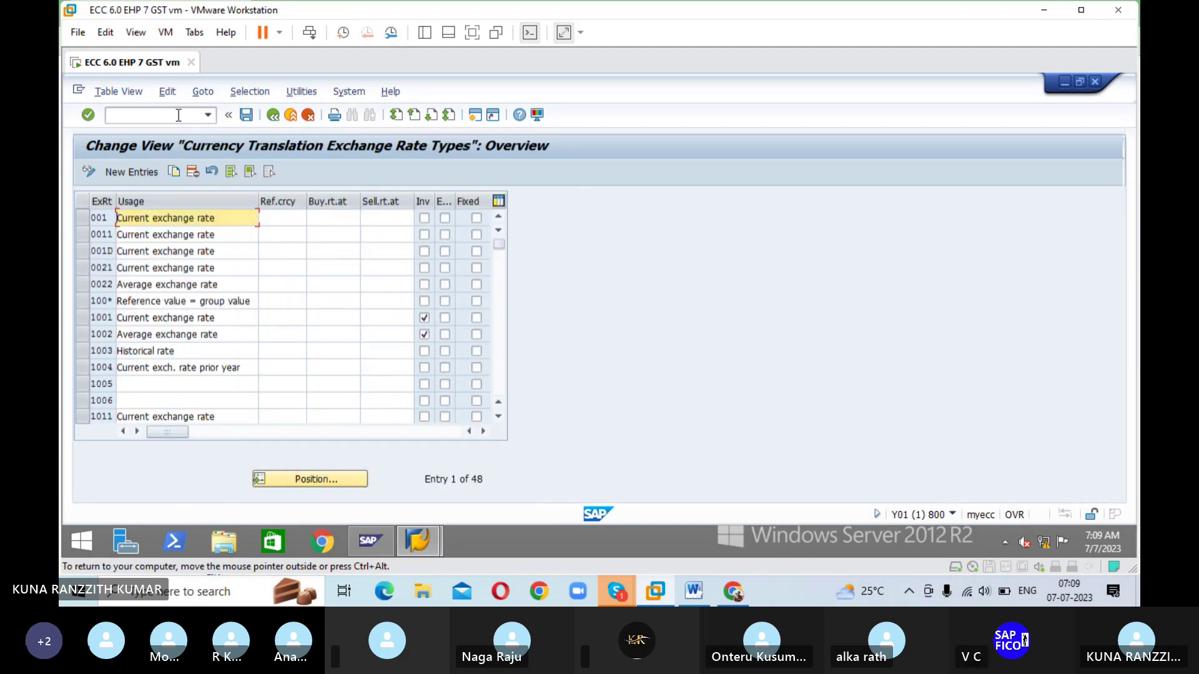
left_click(313, 480)
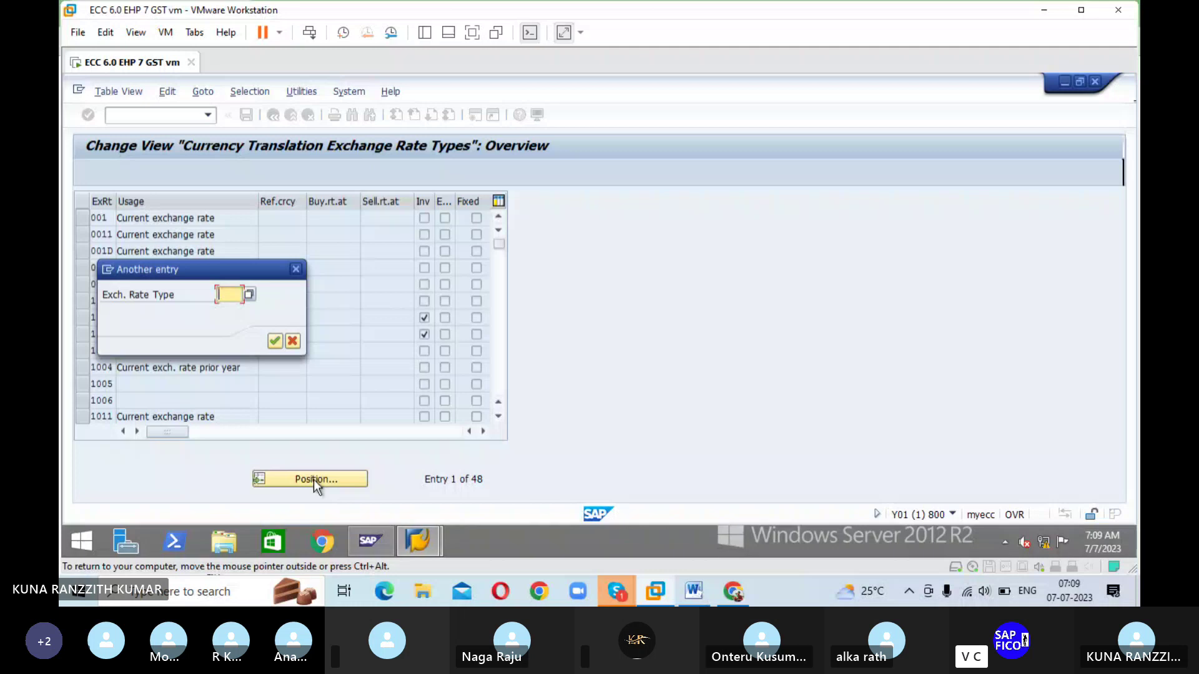
type("R")
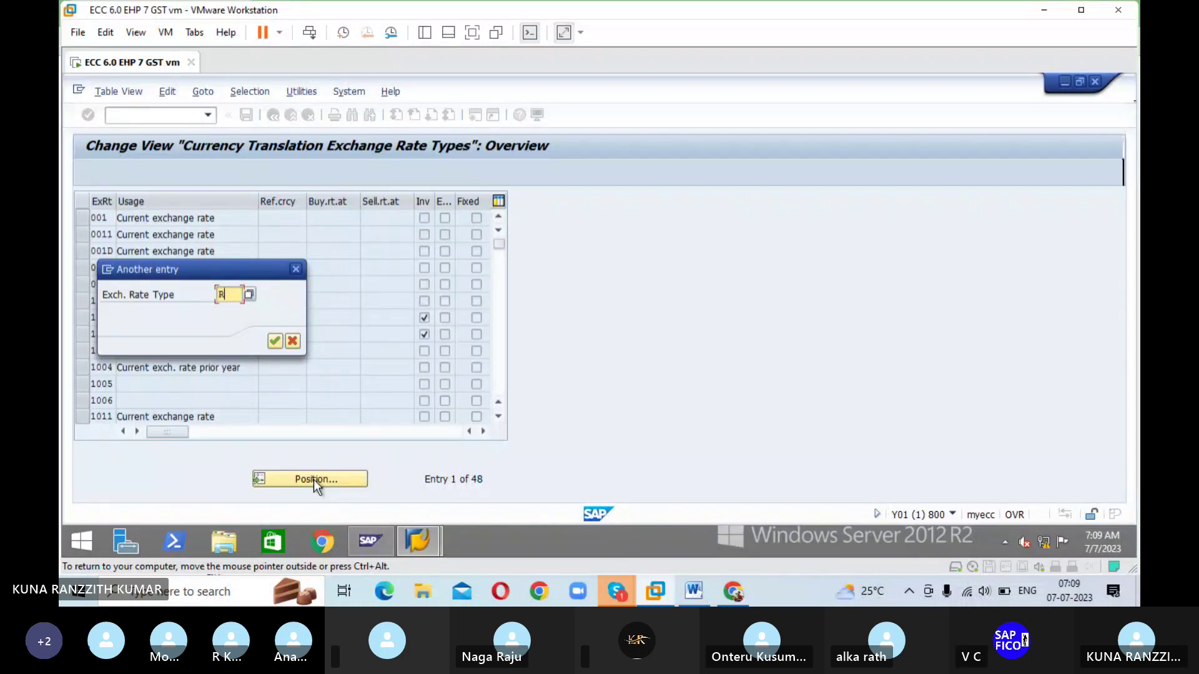
type("AJ1")
left_click(275, 342)
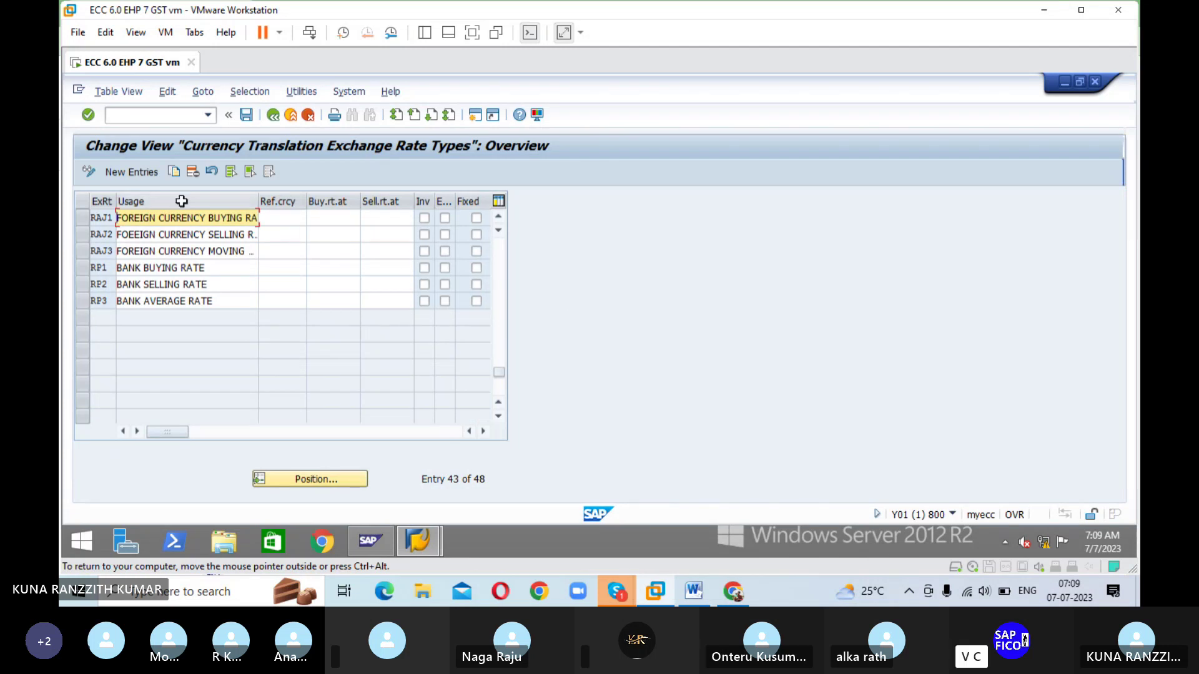
double_click(159, 223)
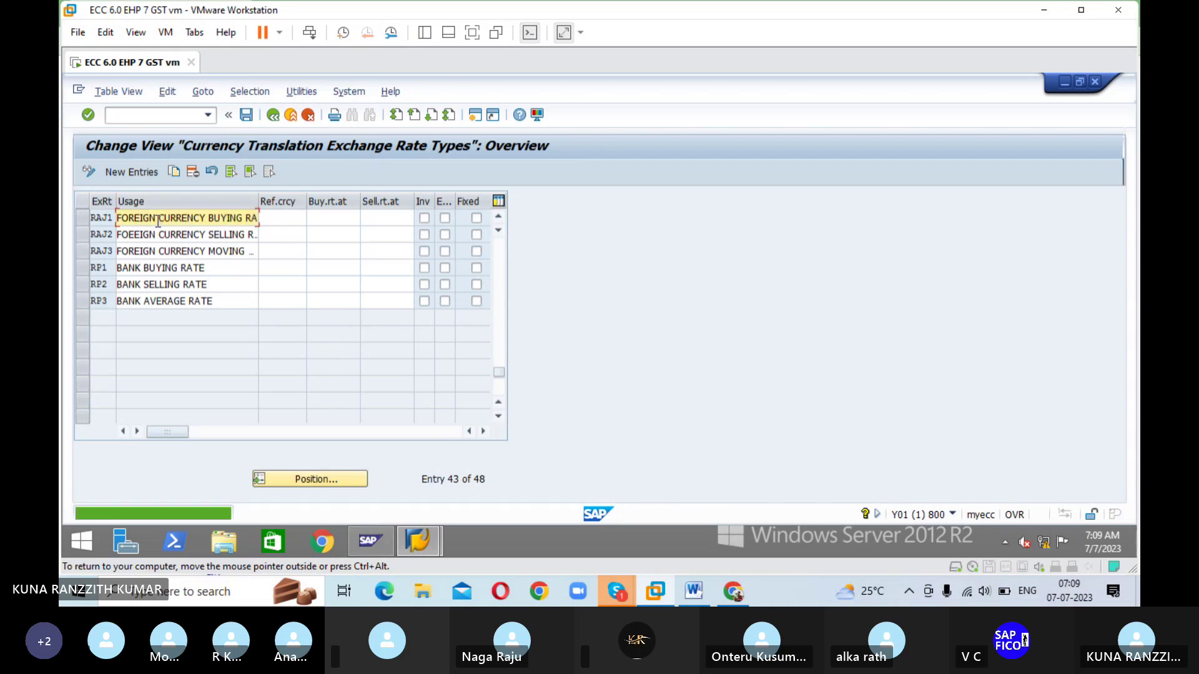
double_click(107, 221)
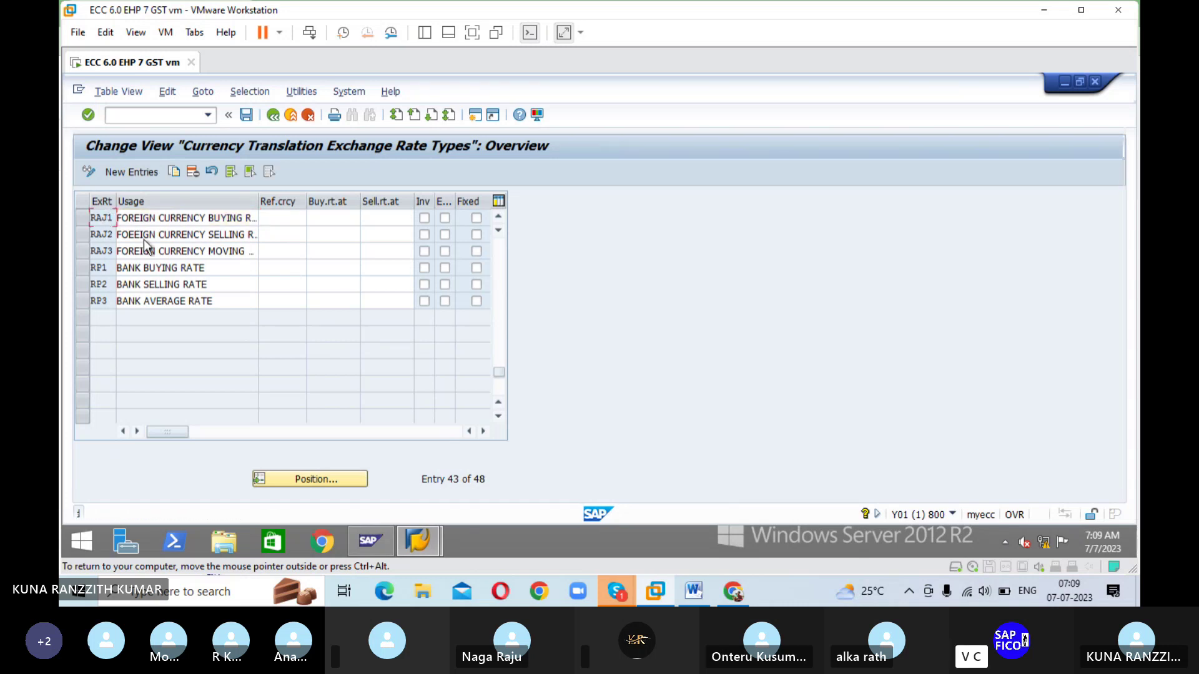
left_click(275, 120)
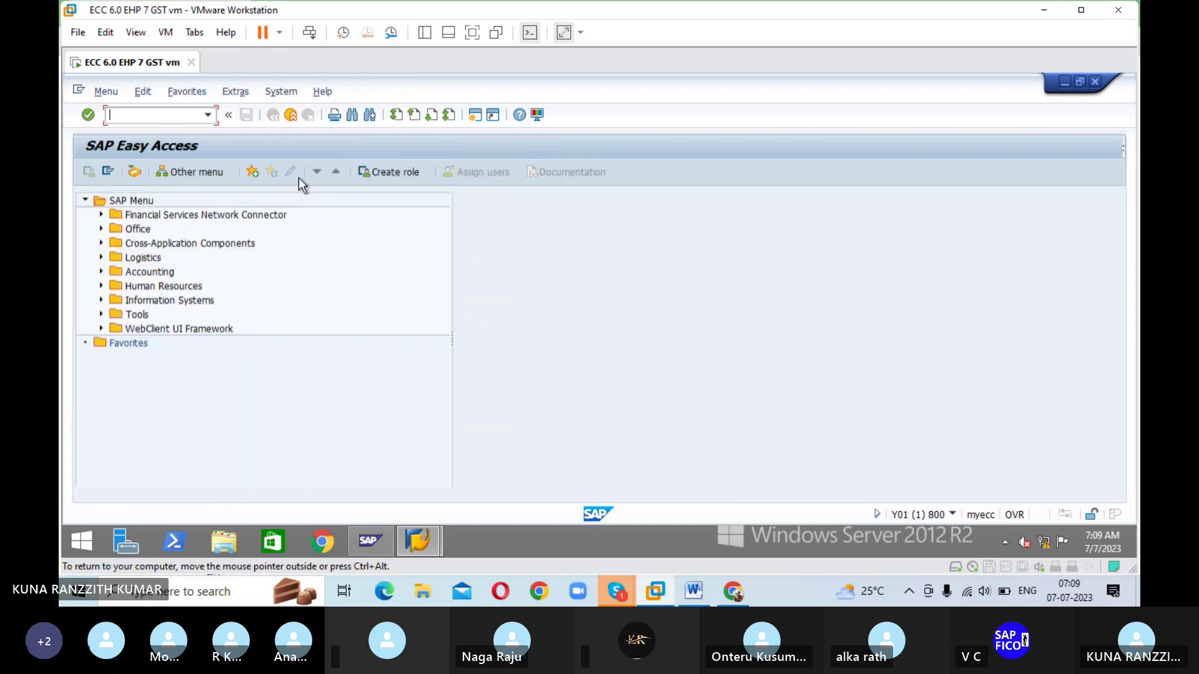
- Open transaction OBBS, accept the warning, and position the translation ratios at RAJ1 to check the valid-from dates
type("OBBS")
key("Return")
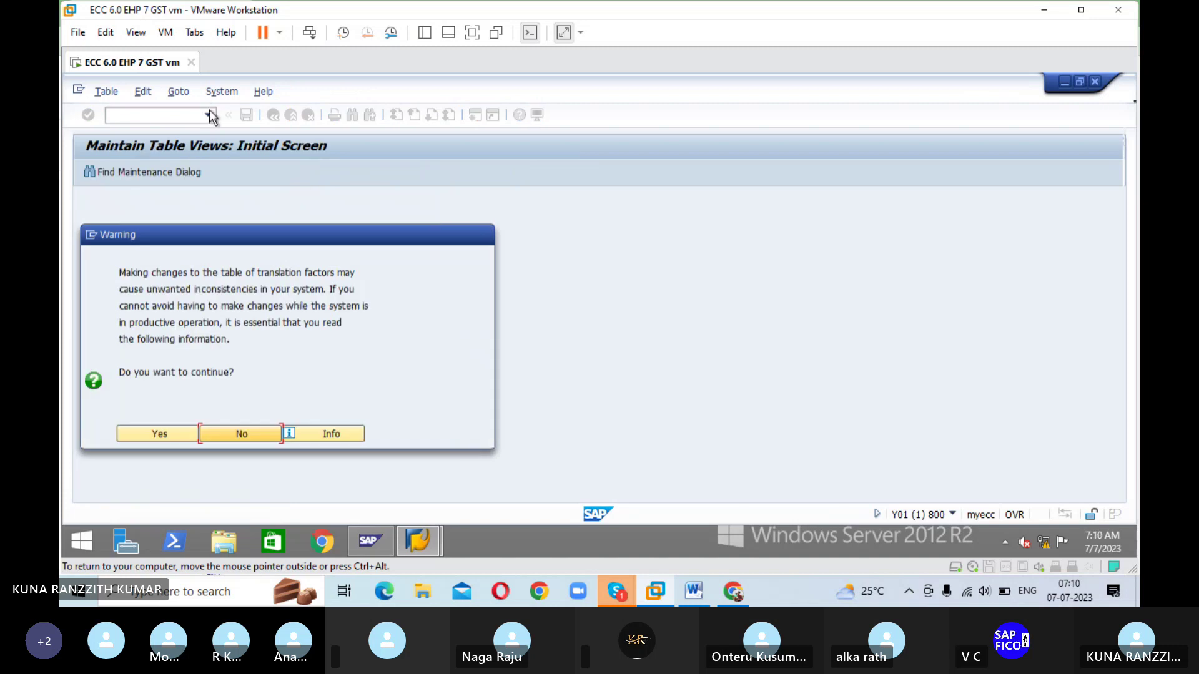
left_click(157, 436)
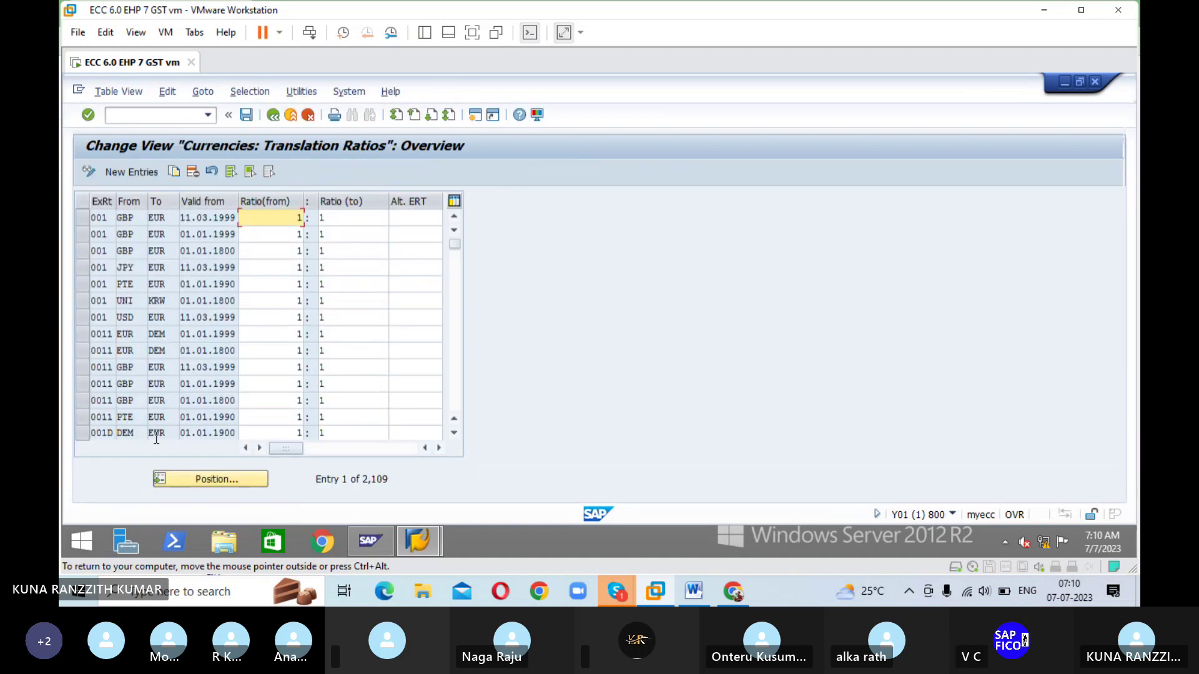
left_click(189, 477)
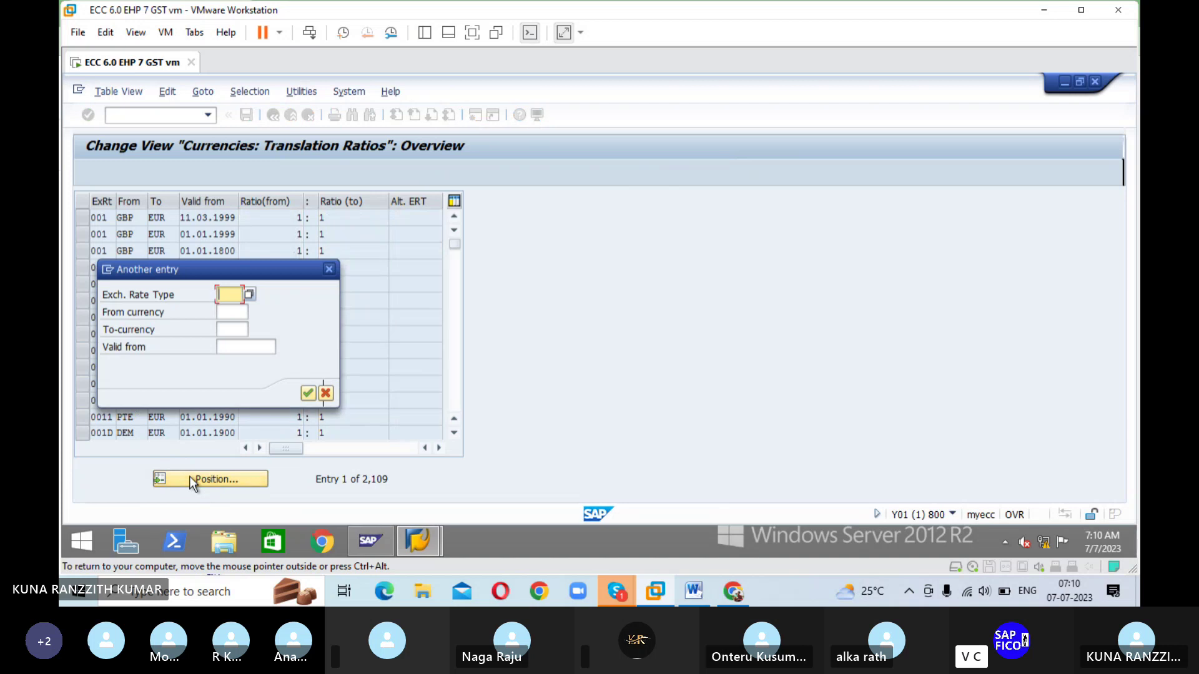
type("R")
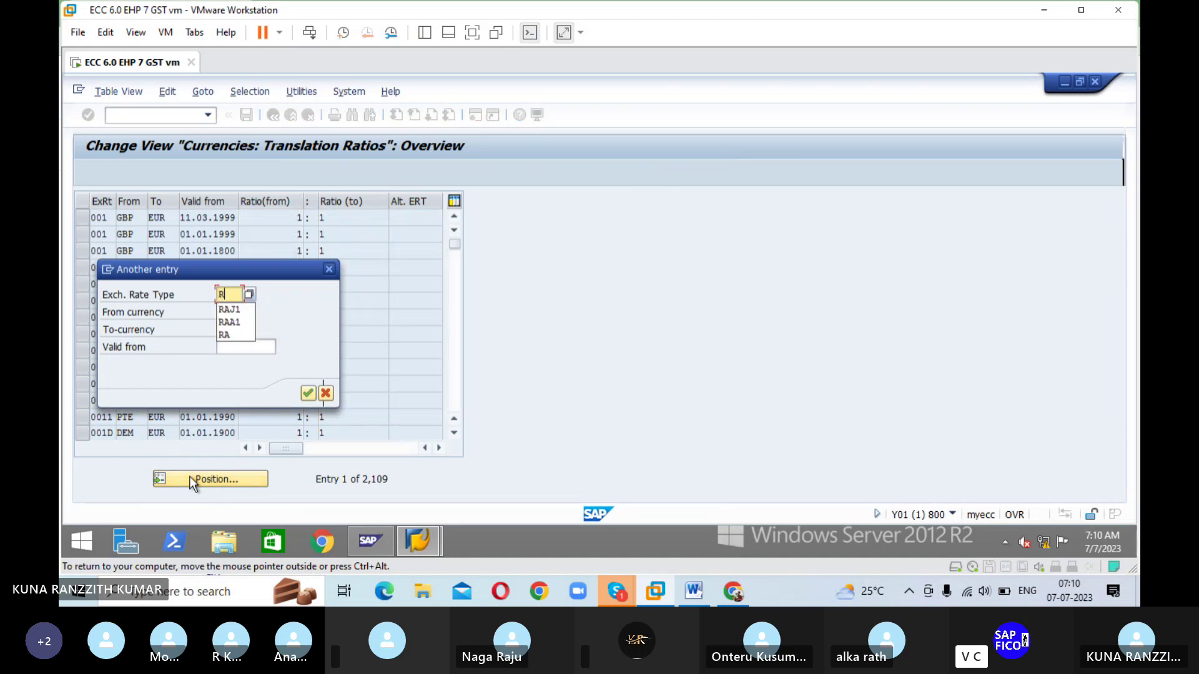
key("Down")
key("Return")
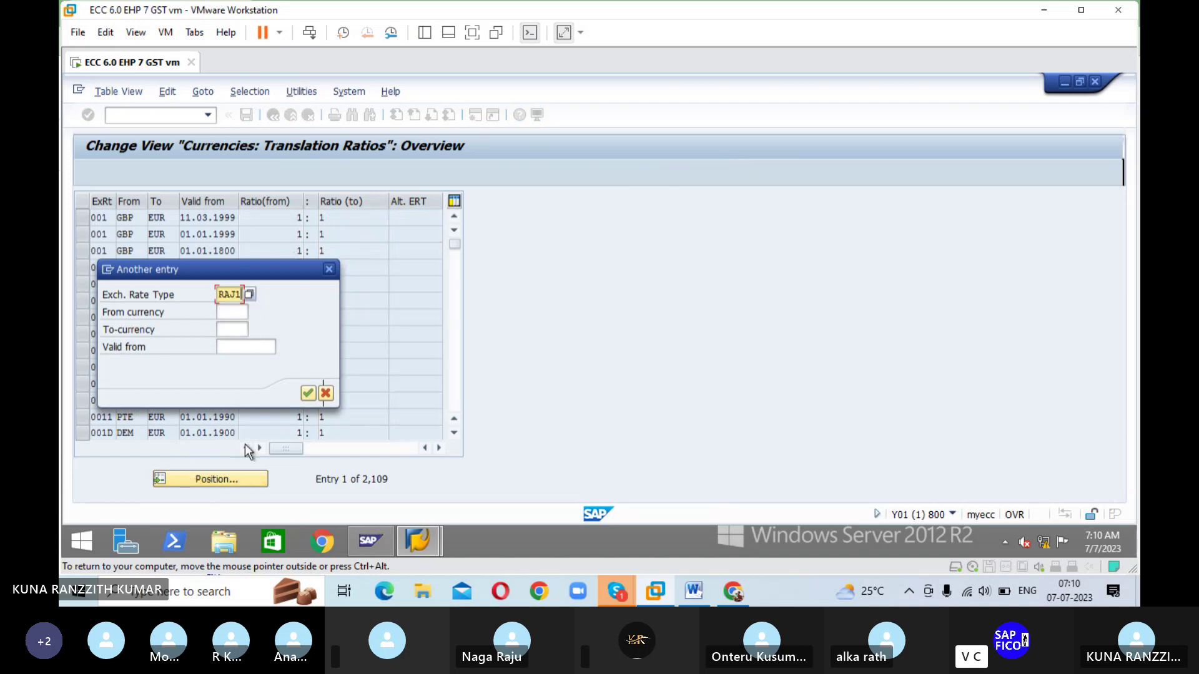
left_click(308, 394)
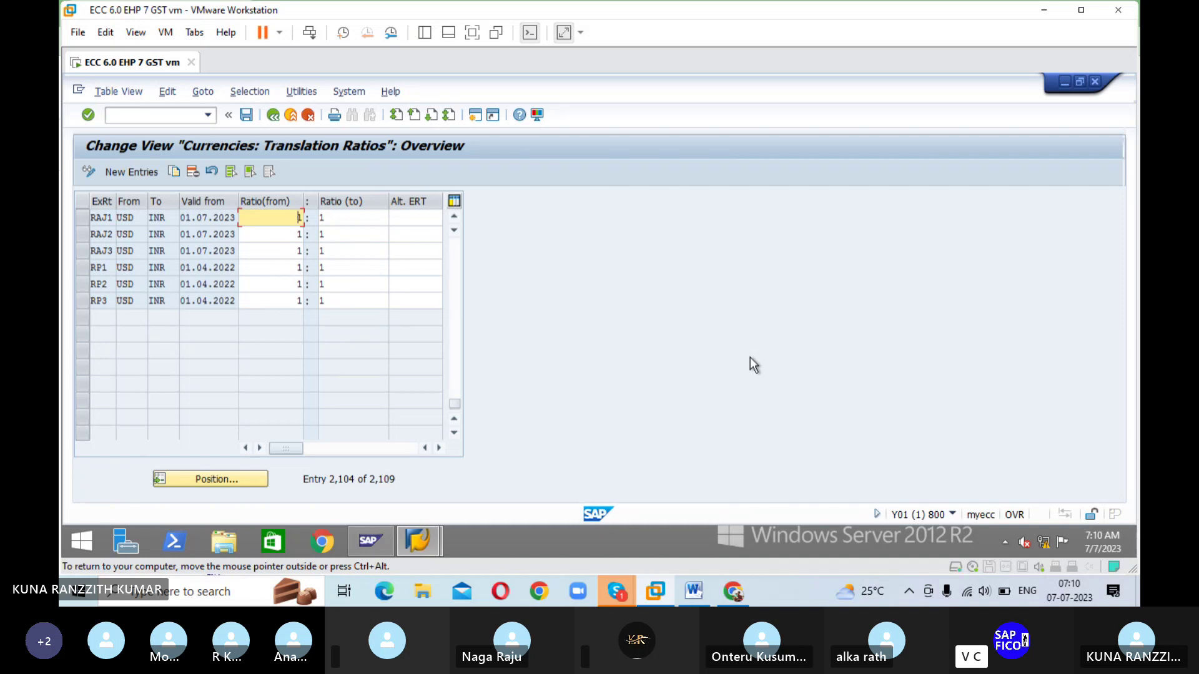
left_click(273, 121)
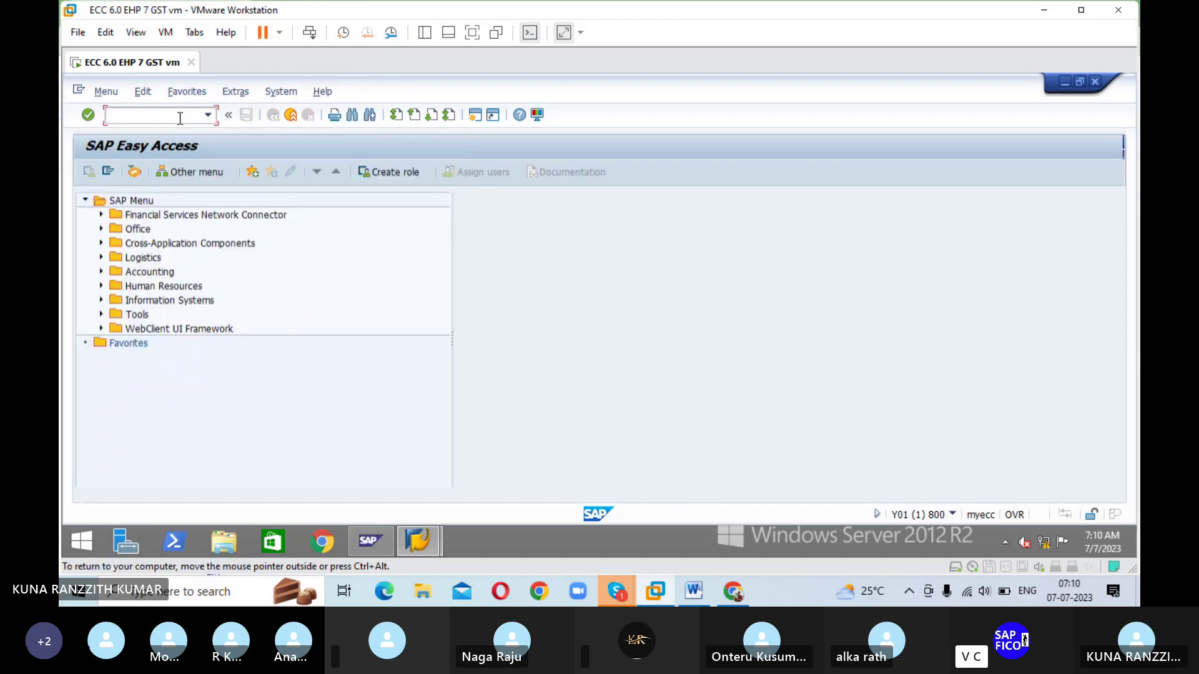
- Open transaction OB08 and start a new exchange rate entry for RAJ1 with valid-from date 01.07.2023 and from-currency USD
type("OB08")
key("Return")
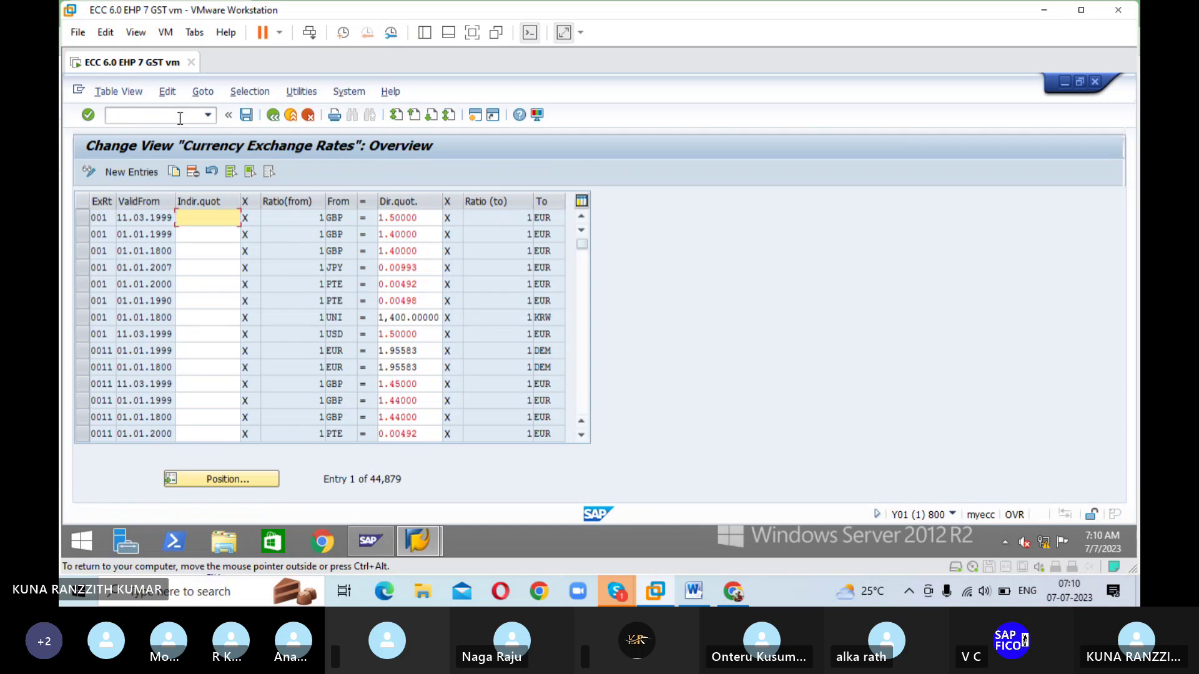
left_click(128, 172)
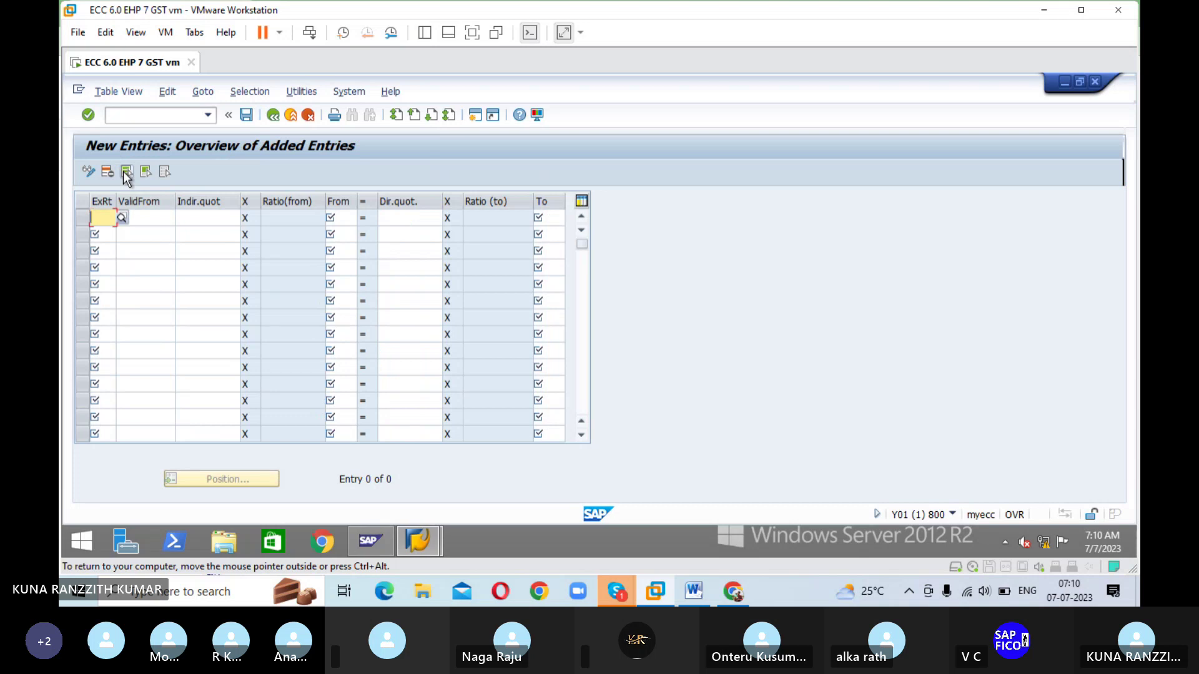
type("RAJ1")
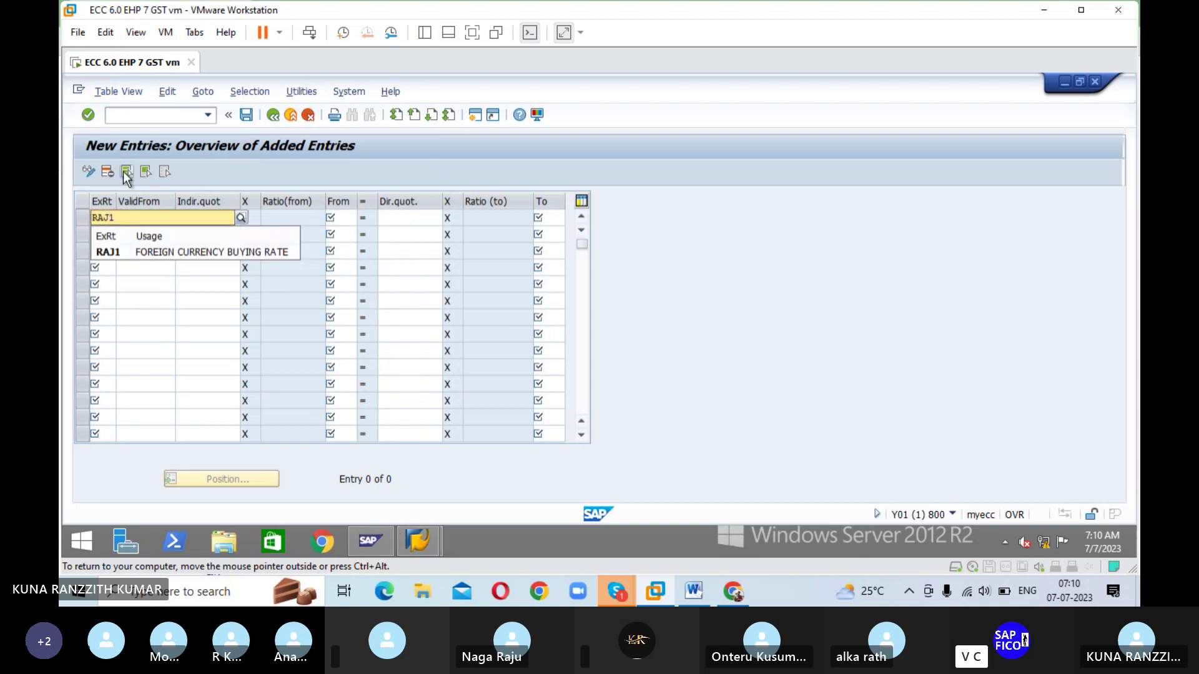
key("Tab")
type("01072023")
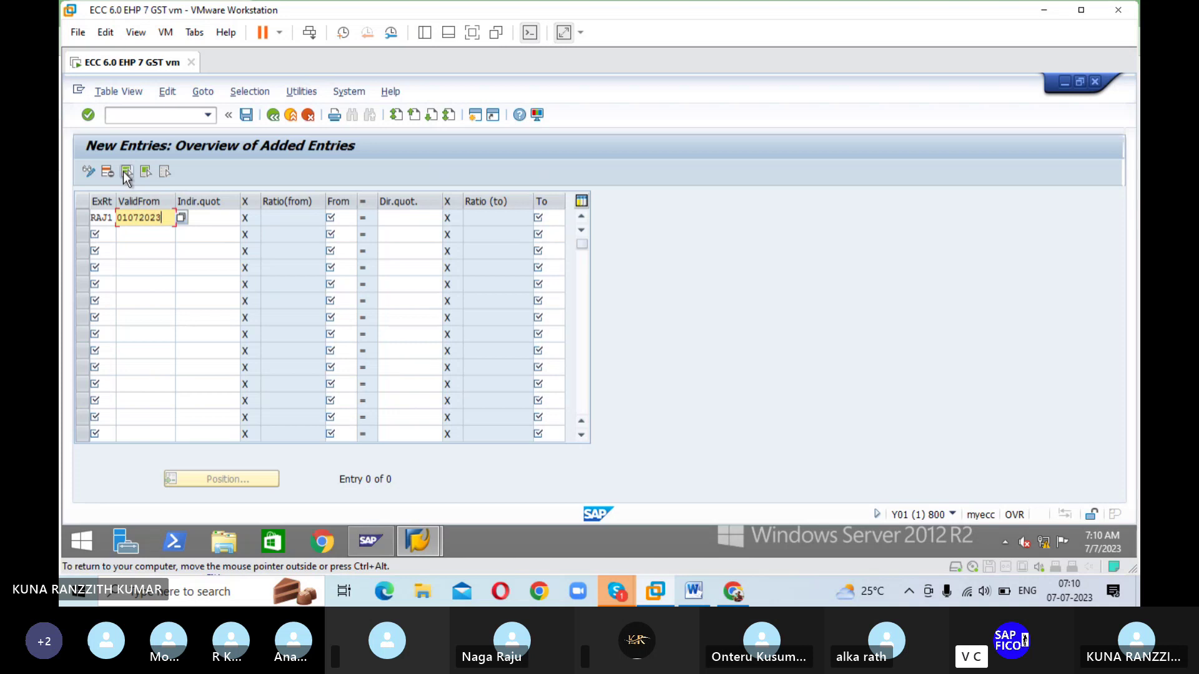
key("Tab")
key("Tab")
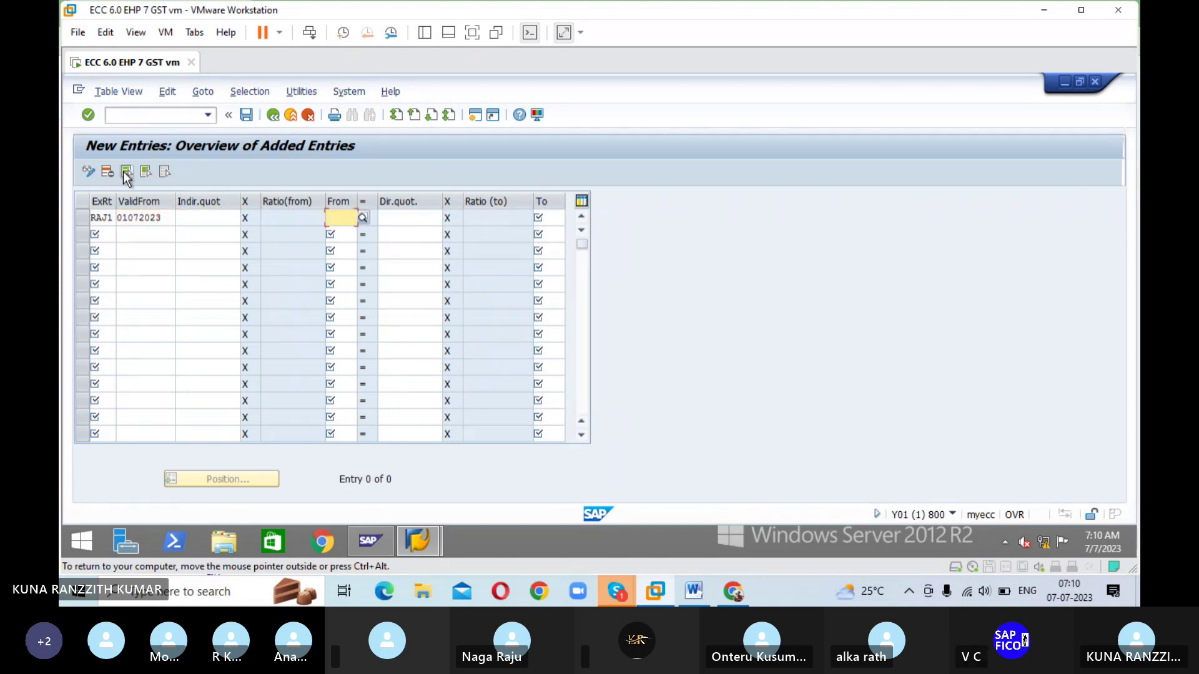
type("USD")
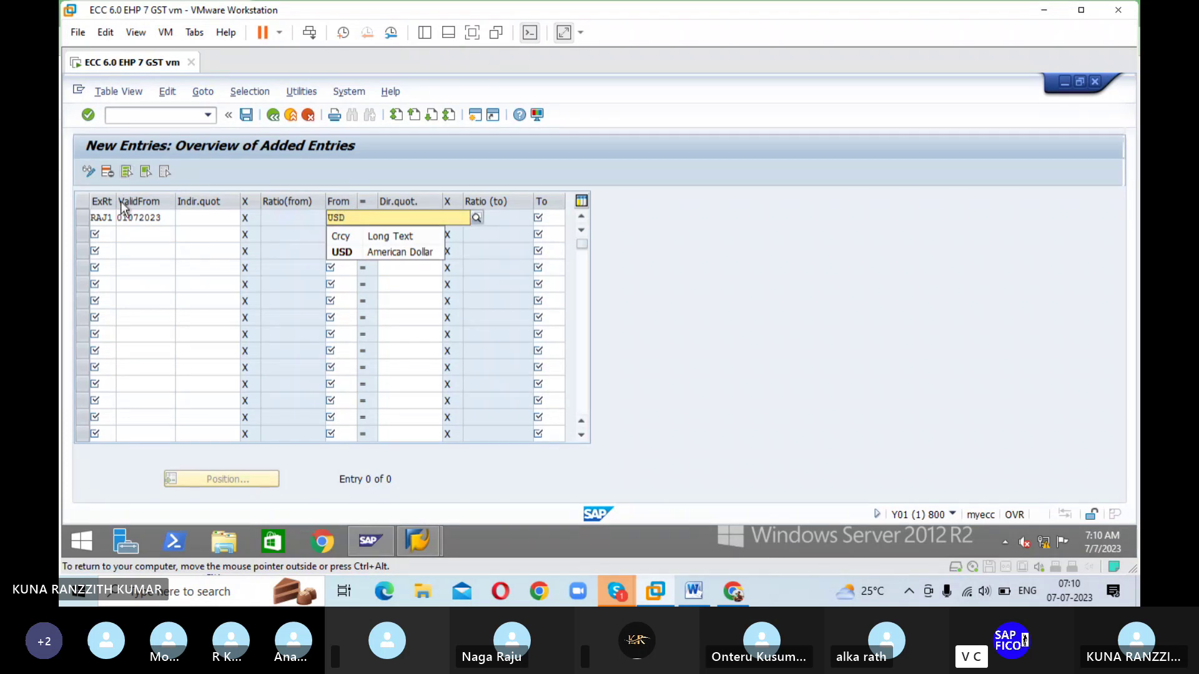
left_click(139, 217)
type(".")
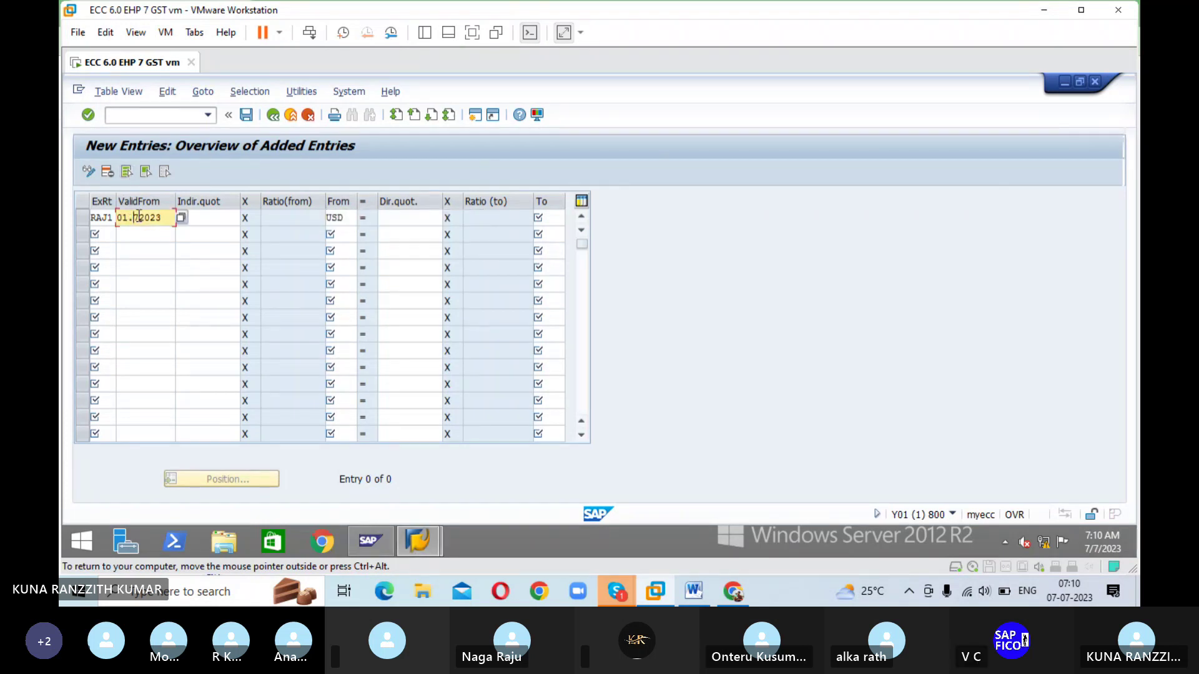
type("07.2023")
- Complete the RAJ1 row with direct quotation 82 and to-currency INR, and confirm the entry
key("Tab")
key("Tab")
key("Tab")
type("85")
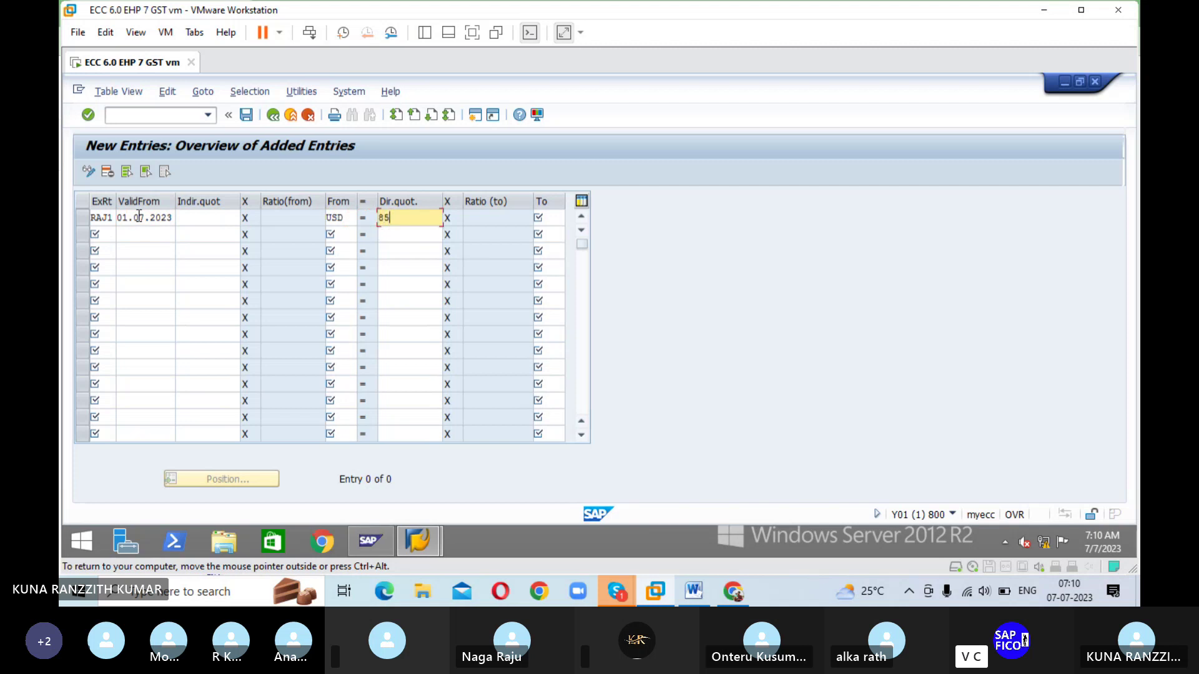
key("BackSpace")
type("2")
key("Tab")
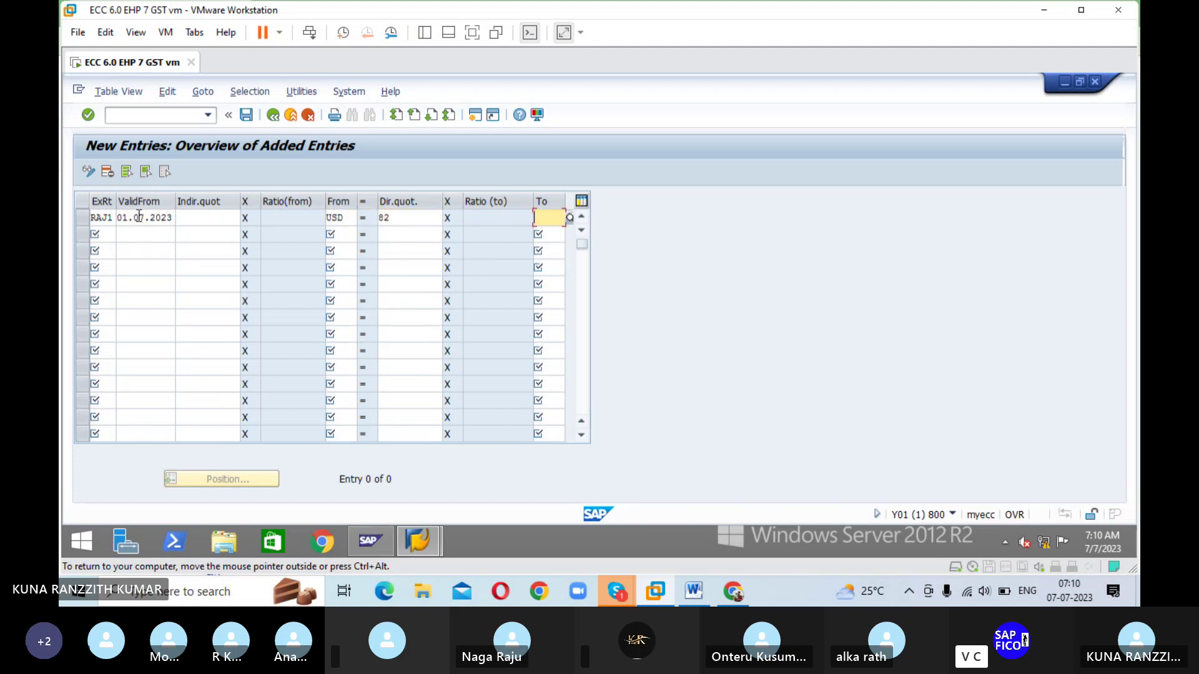
type("INR")
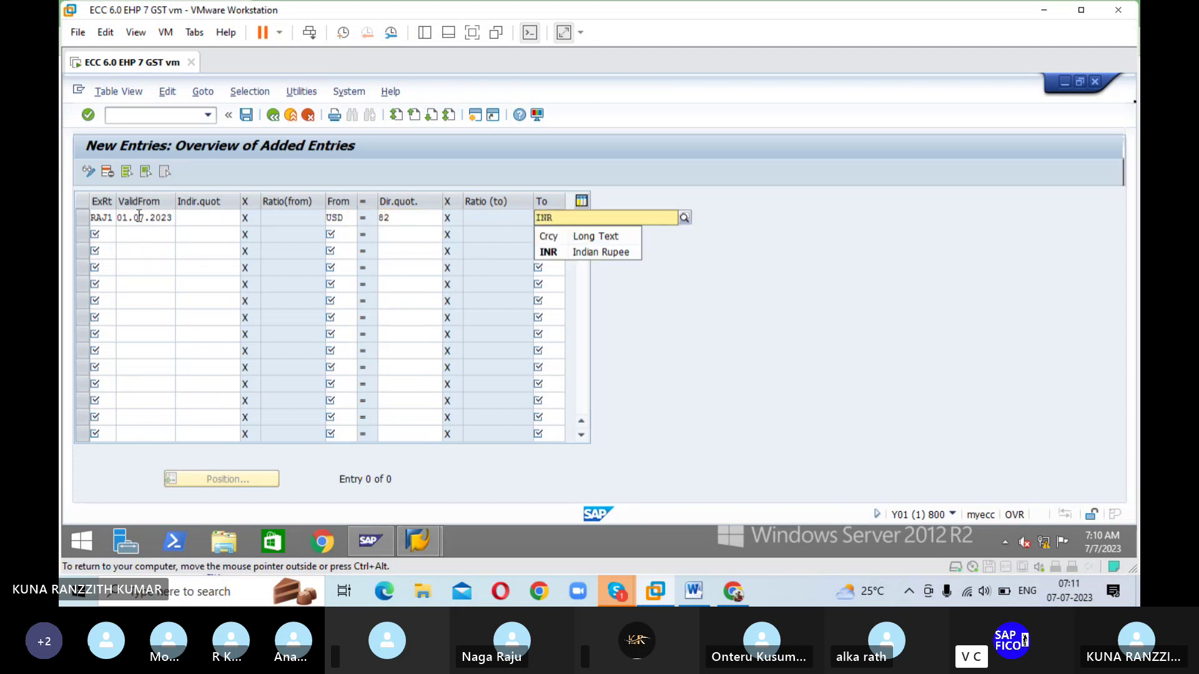
key("Return")
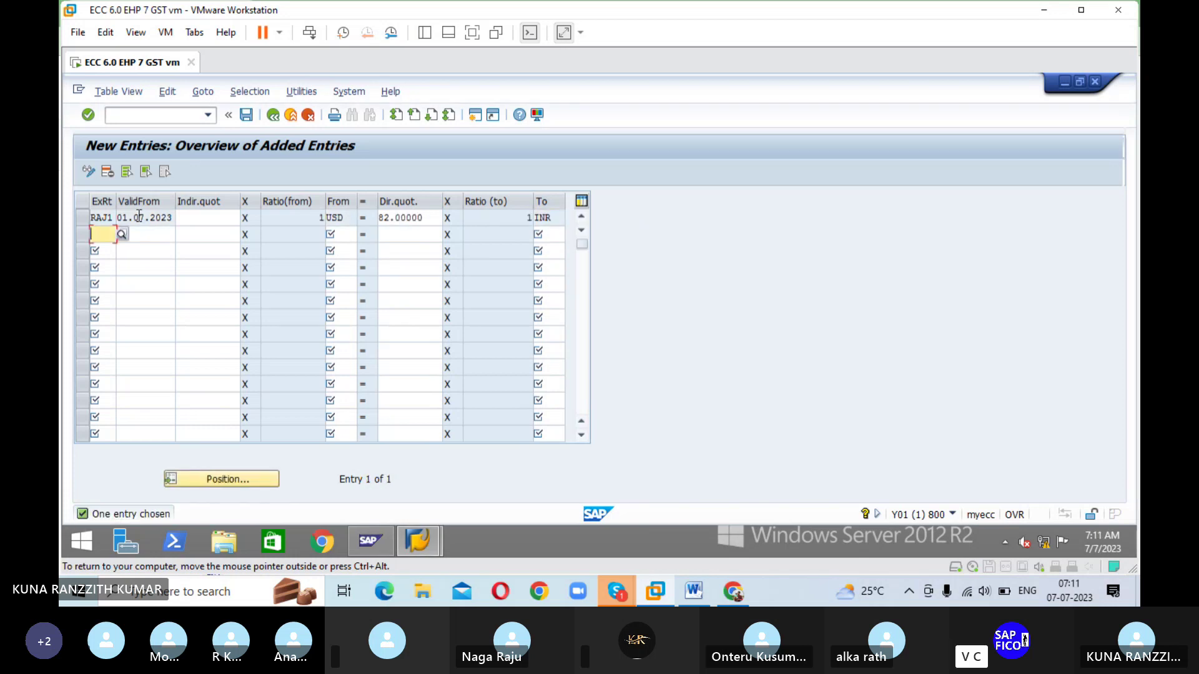
- Discard the unfinished second row and save the RAJ1 exchange rate under the proposed customizing request
type("R")
key("BackSpace")
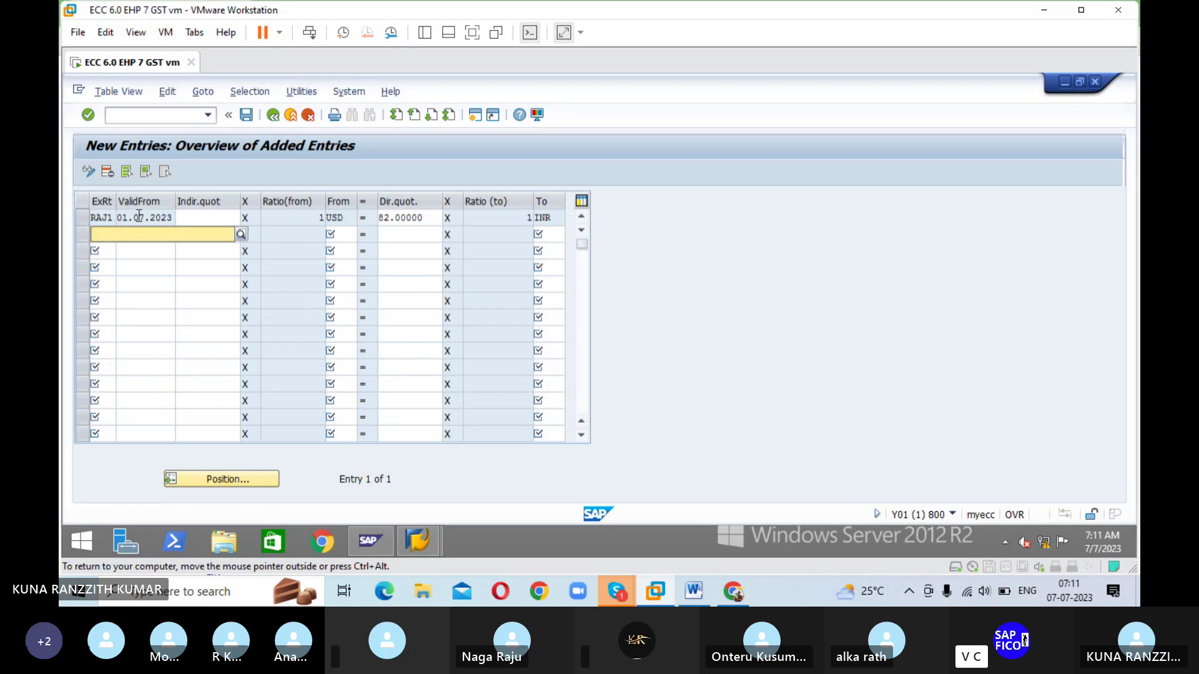
left_click(247, 115)
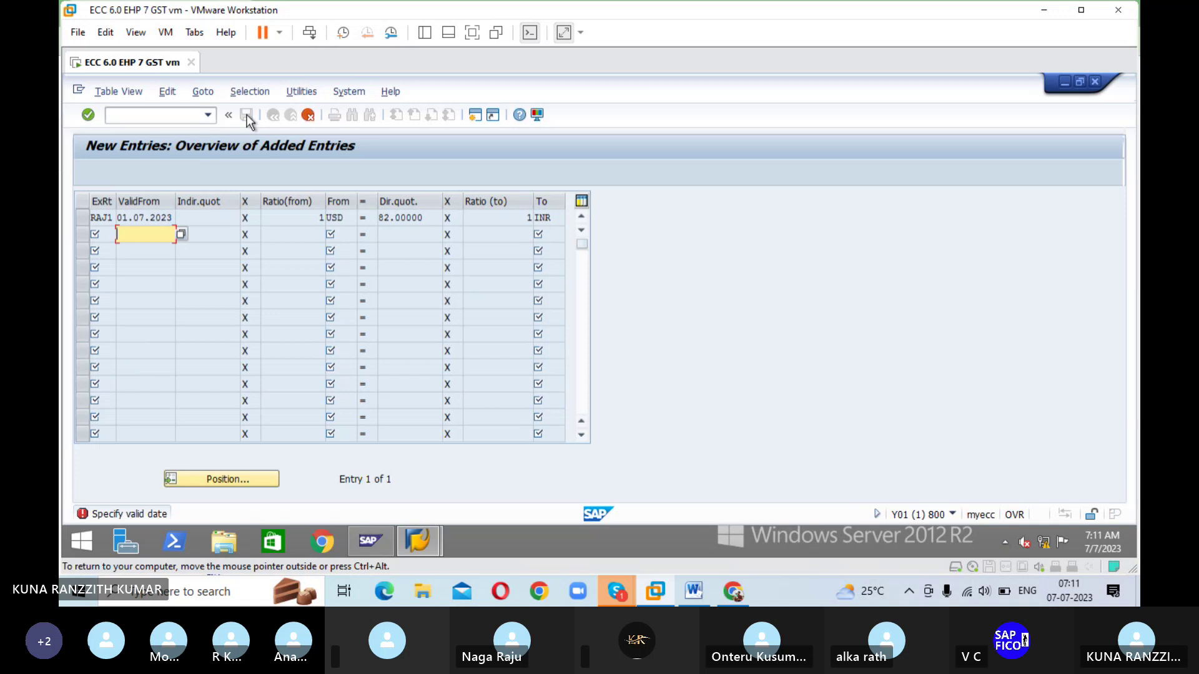
left_click(308, 116)
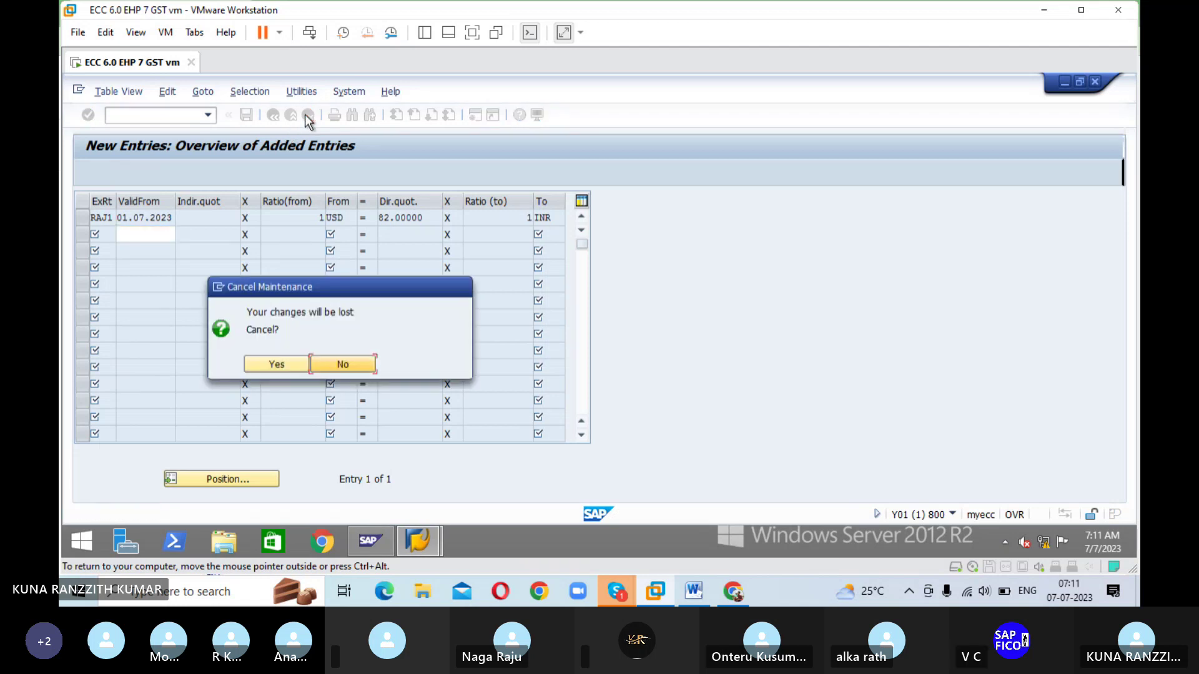
left_click(276, 365)
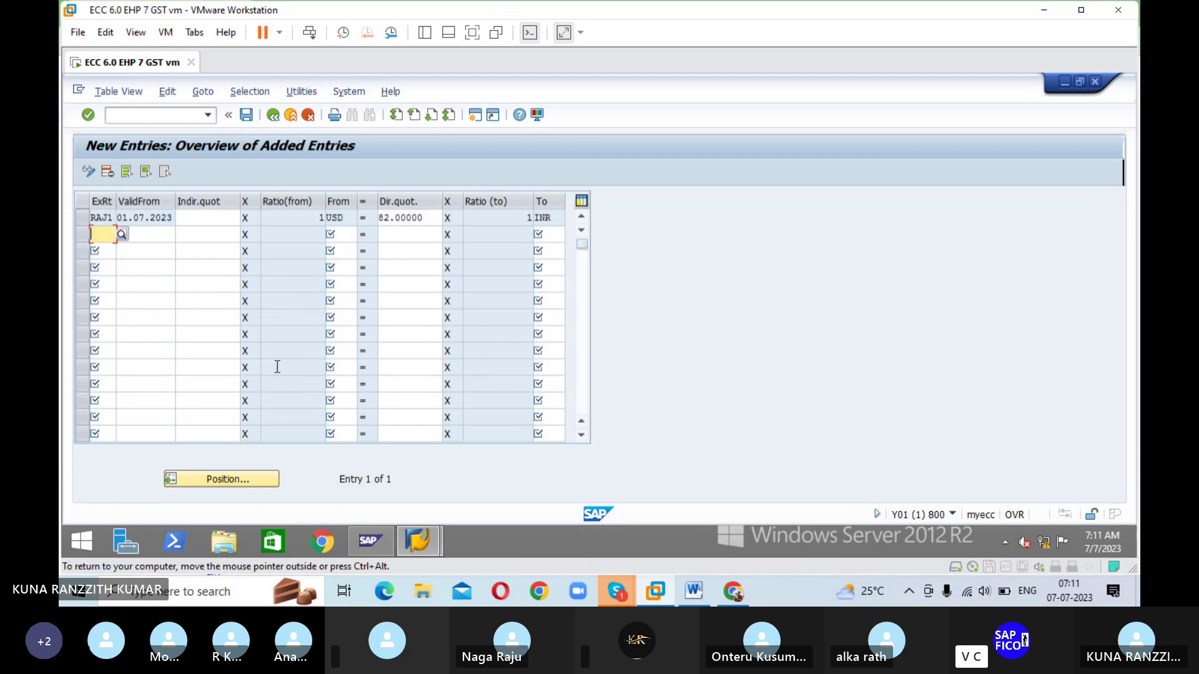
left_click(246, 115)
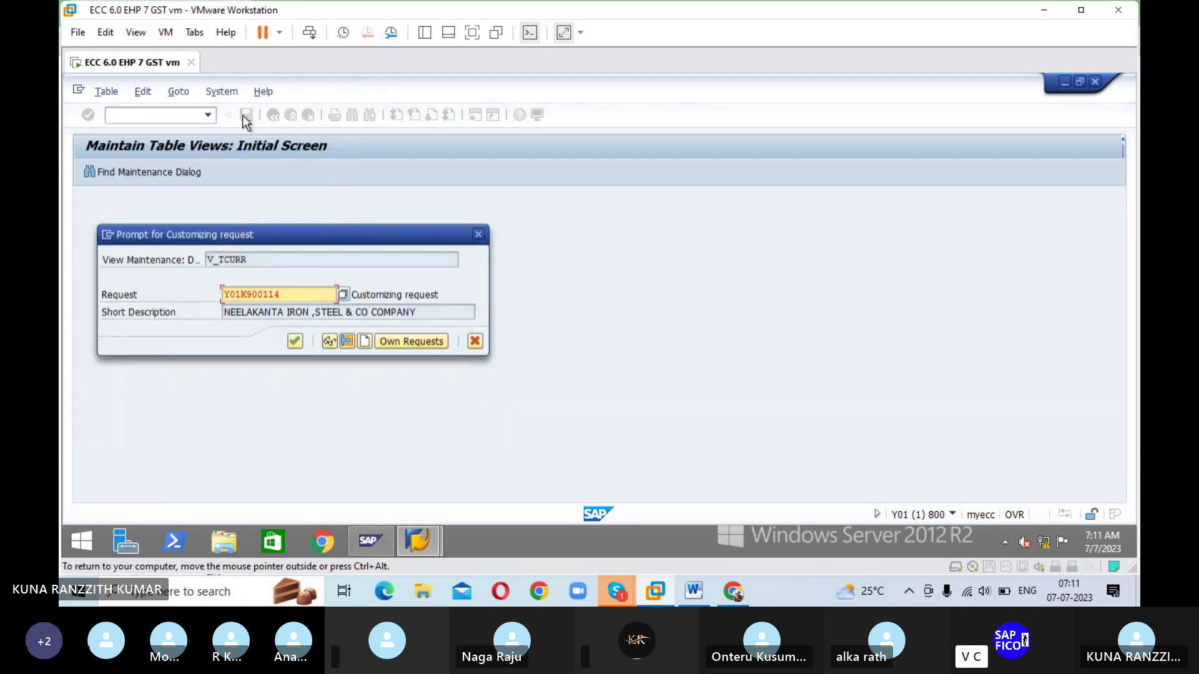
left_click(294, 340)
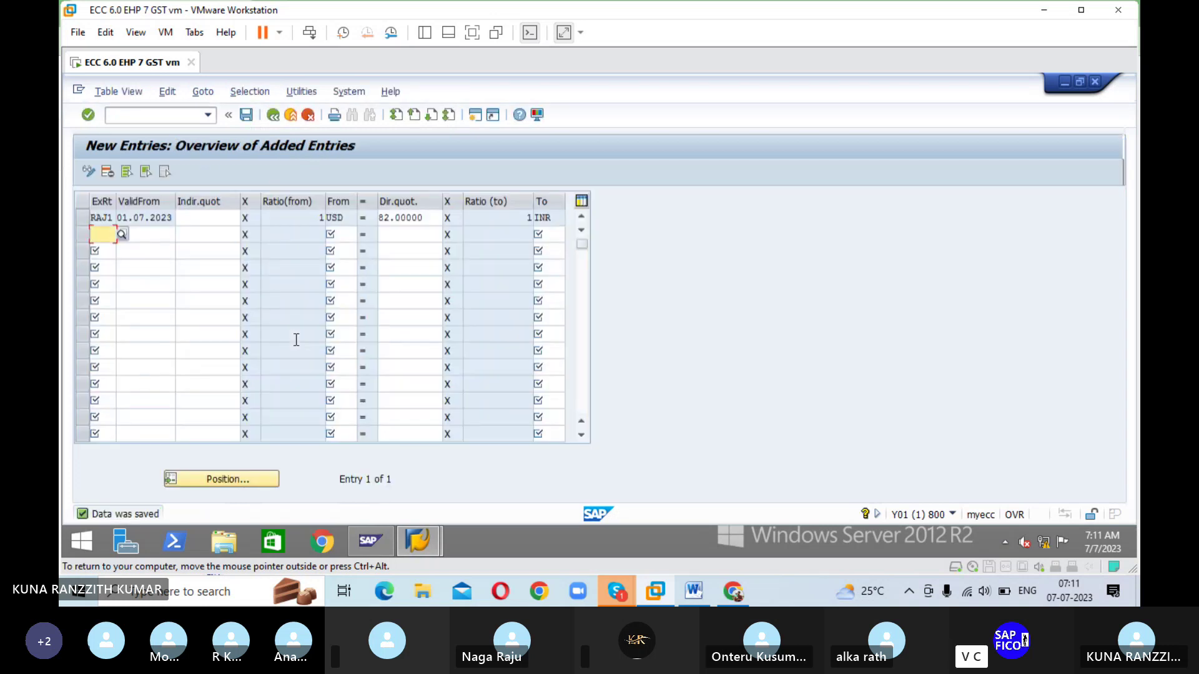
- Enter the RAJ2 exchange rate valid from 01.07.2023, from USD to INR, with direct quotation 84
type("RA")
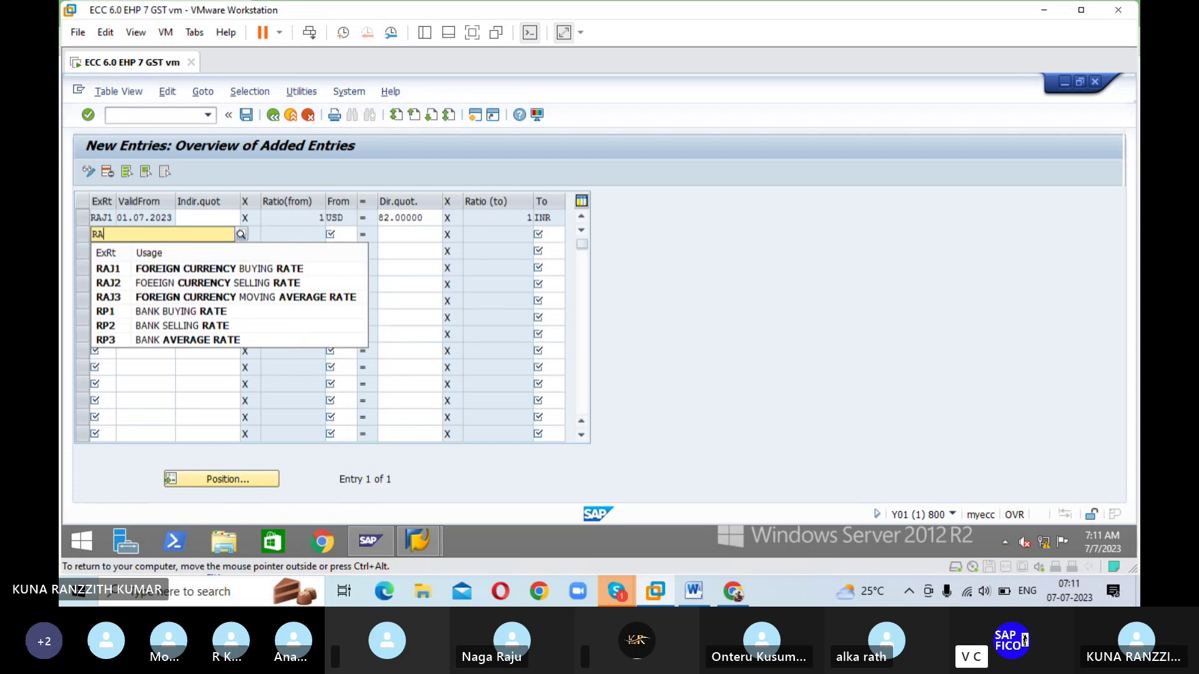
type("J2")
key("Tab")
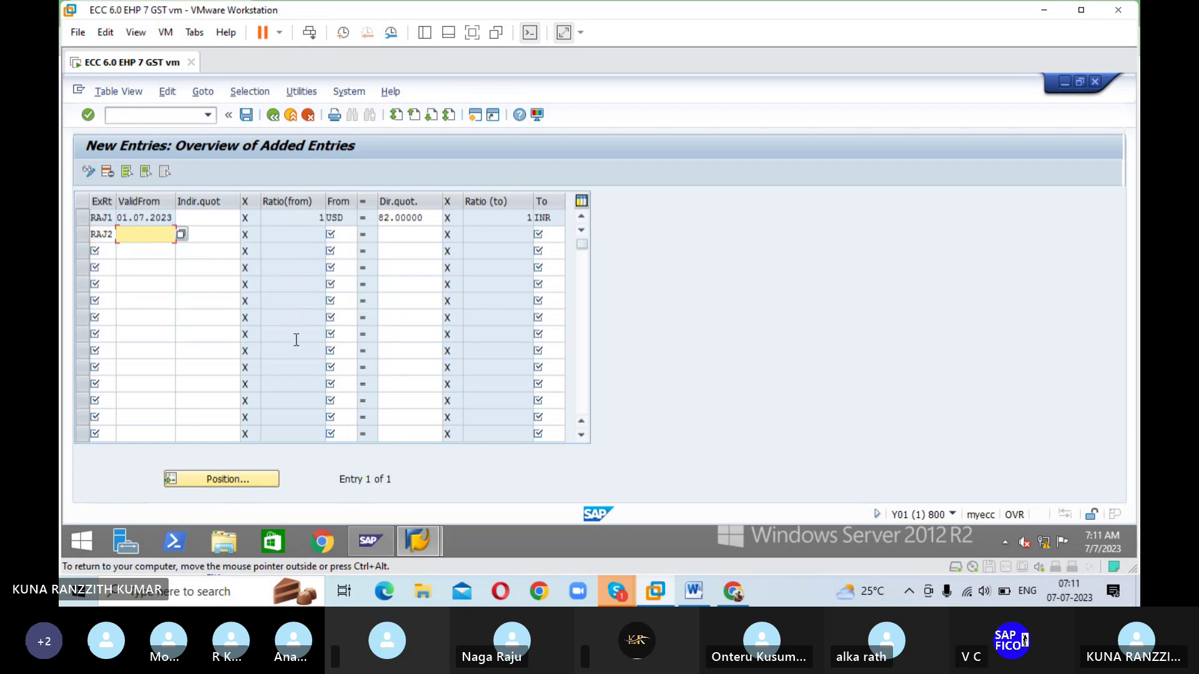
type("01.07.2023")
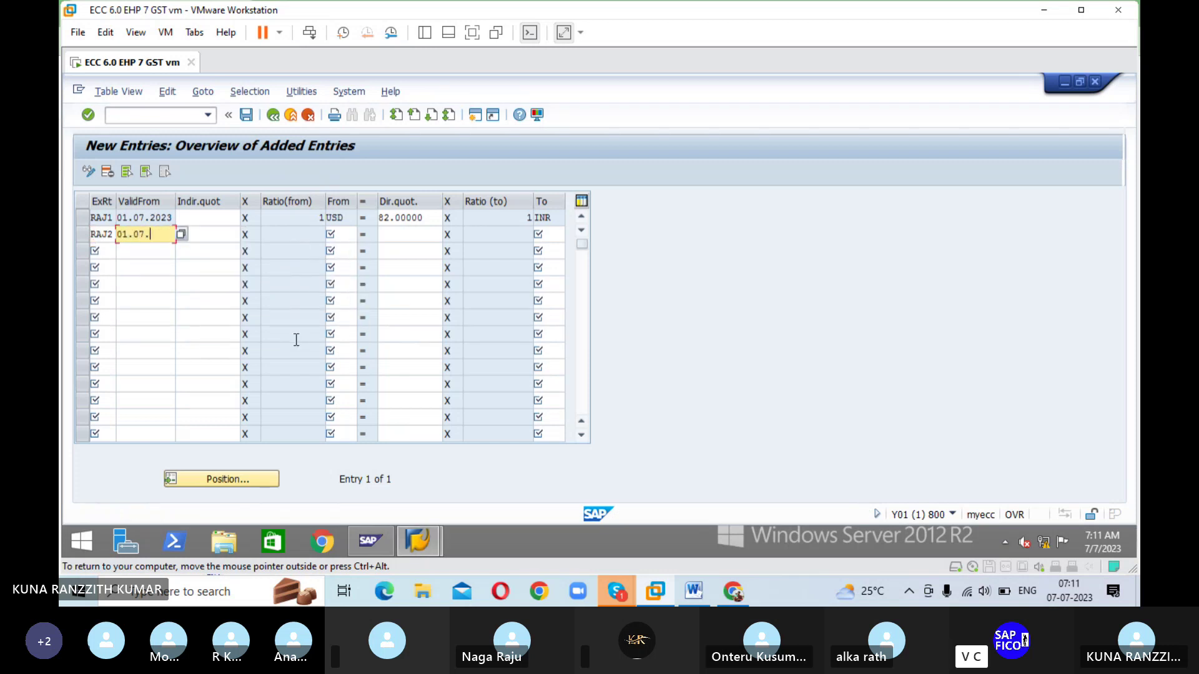
key("Tab")
key("Tab")
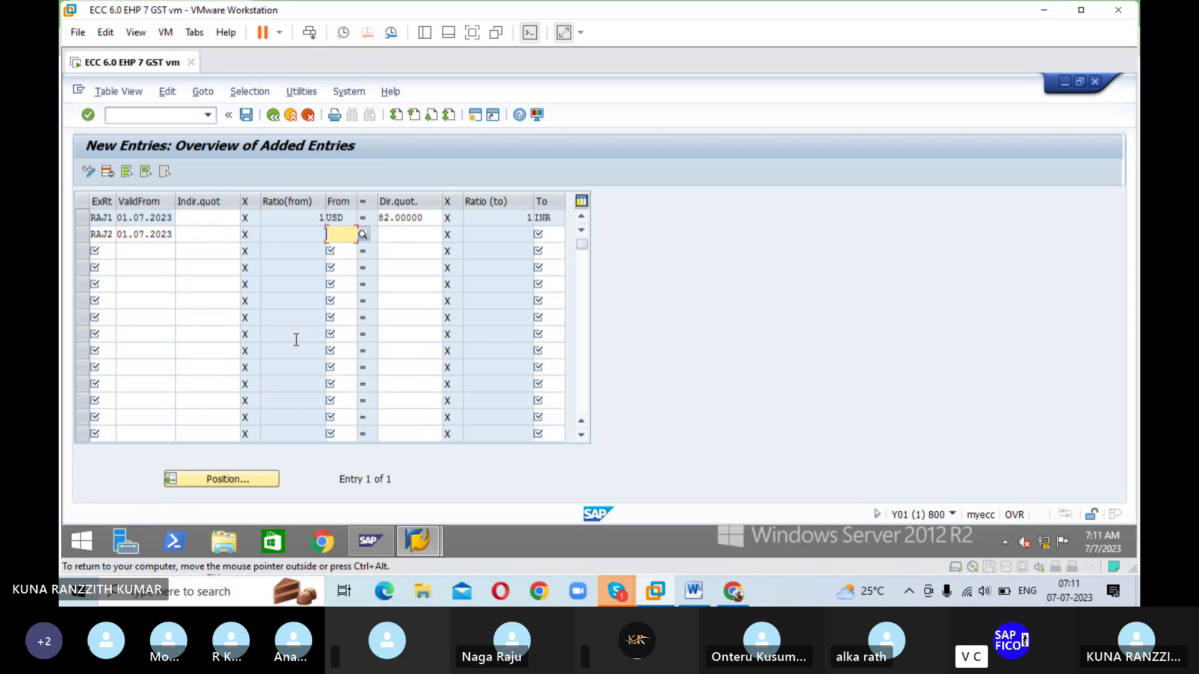
type("USD")
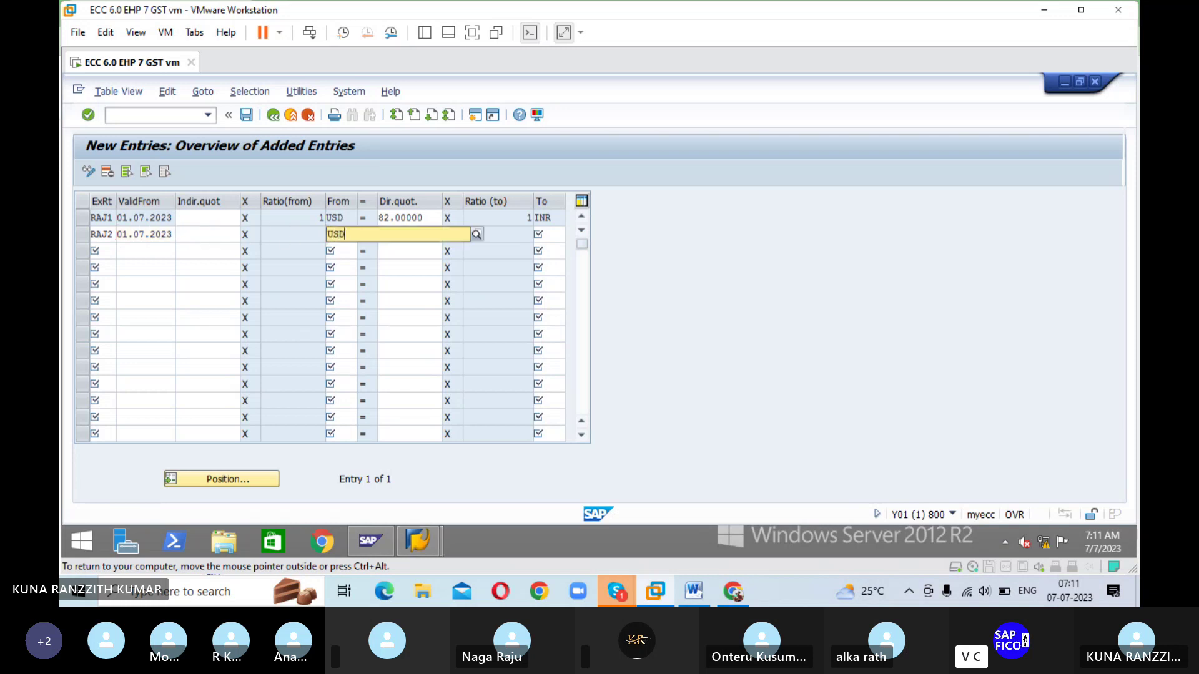
key("Tab")
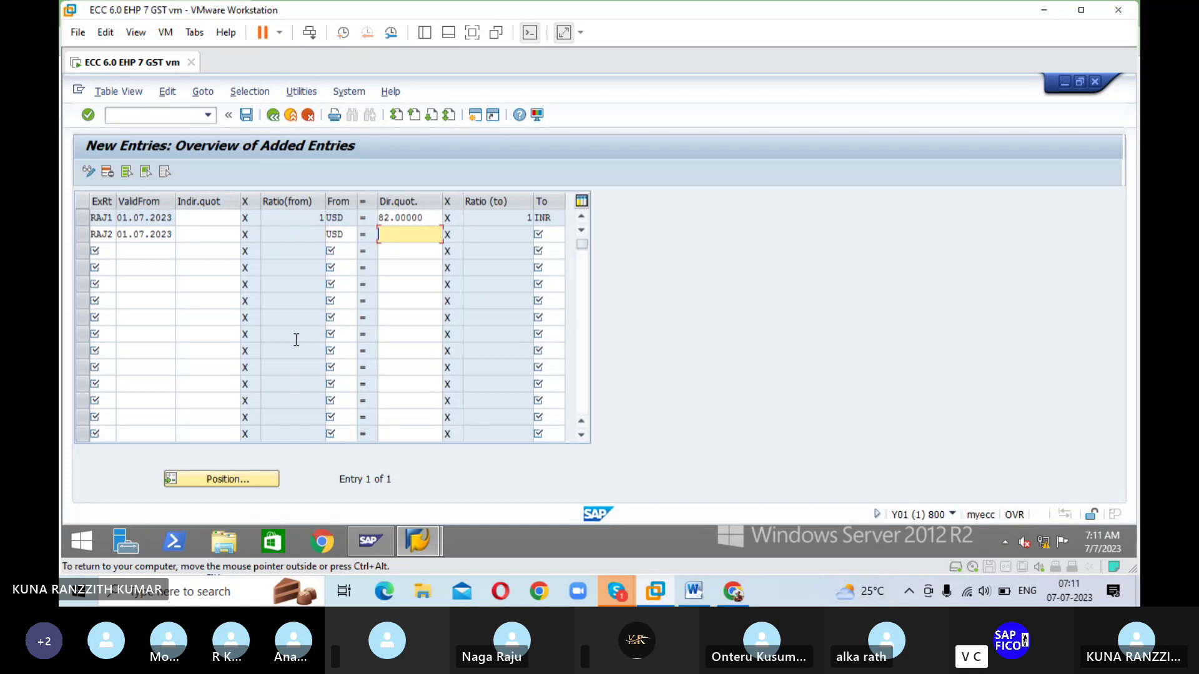
type("84")
key("Tab")
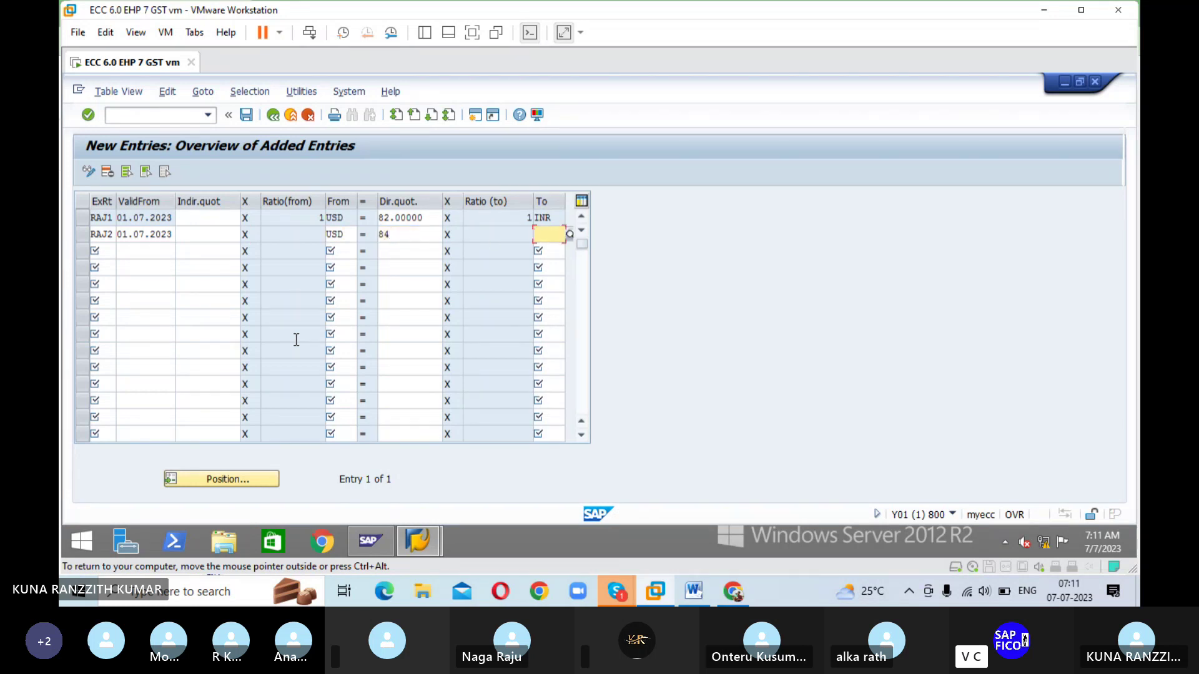
type("INR")
key("Tab")
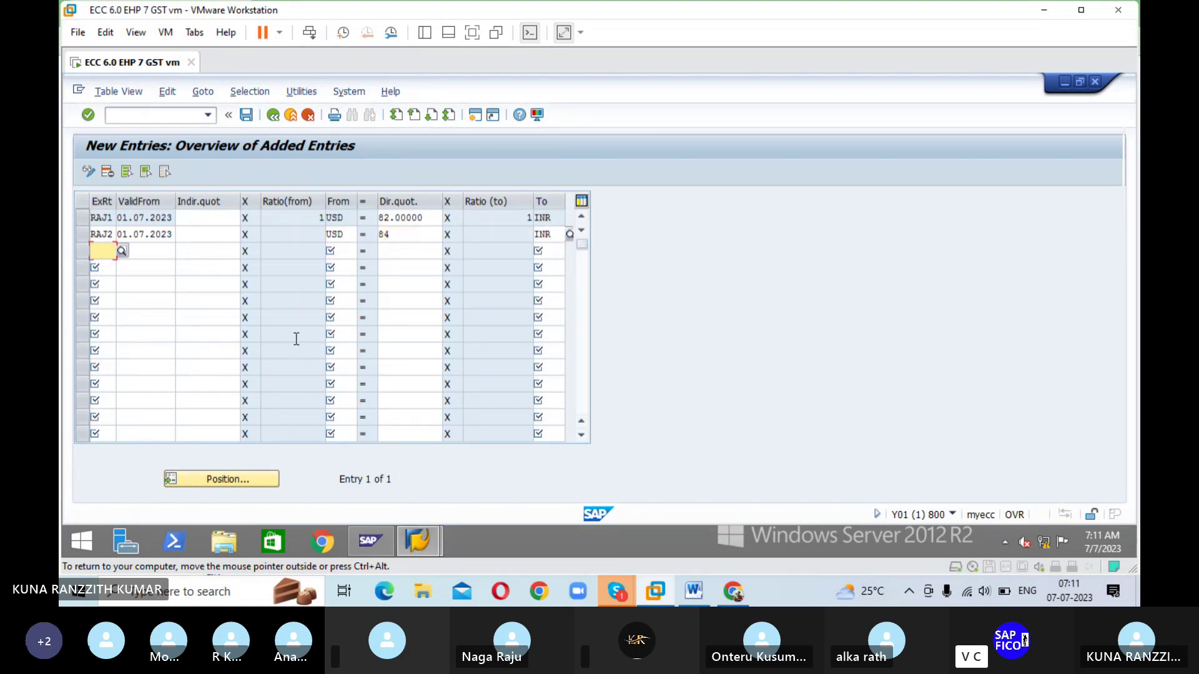
type("RAJ3")
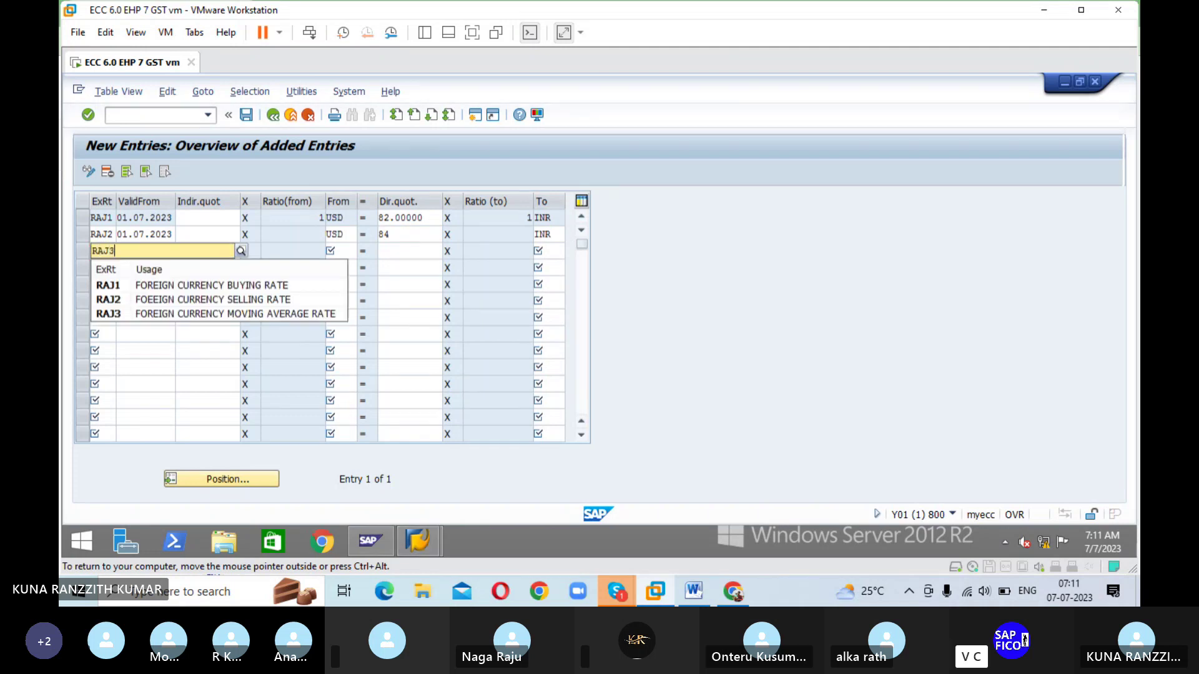
key("Tab")
type("01")
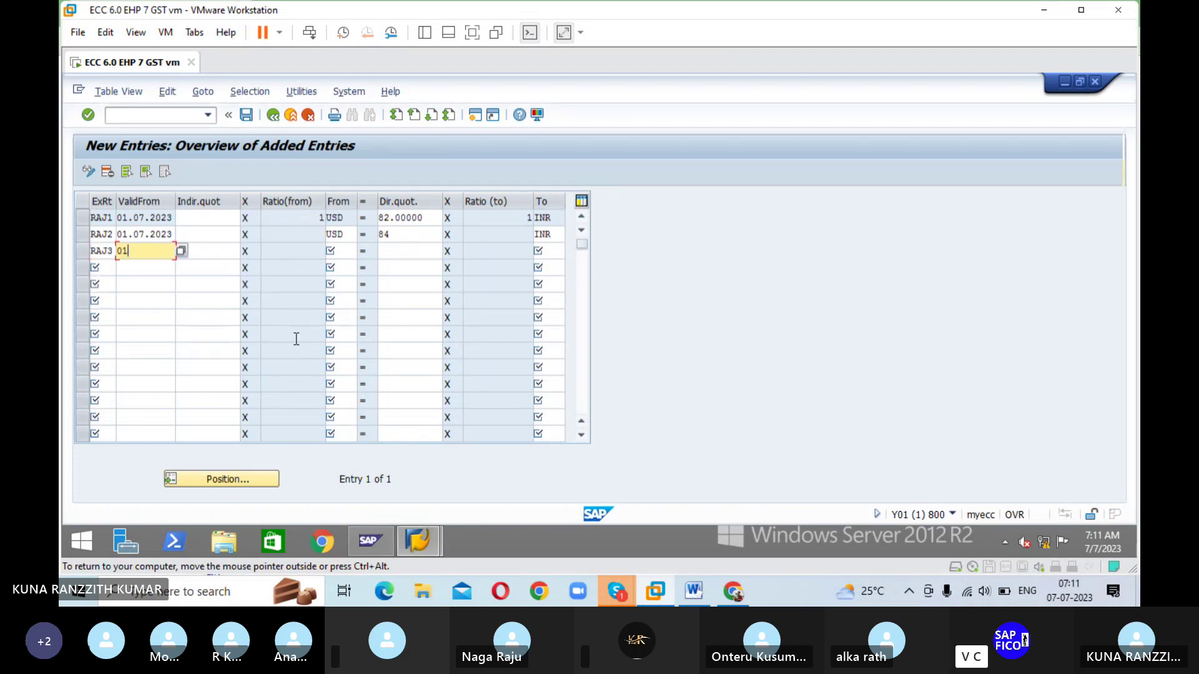
key("BackSpace")
key("BackSpace")
left_click(110, 251)
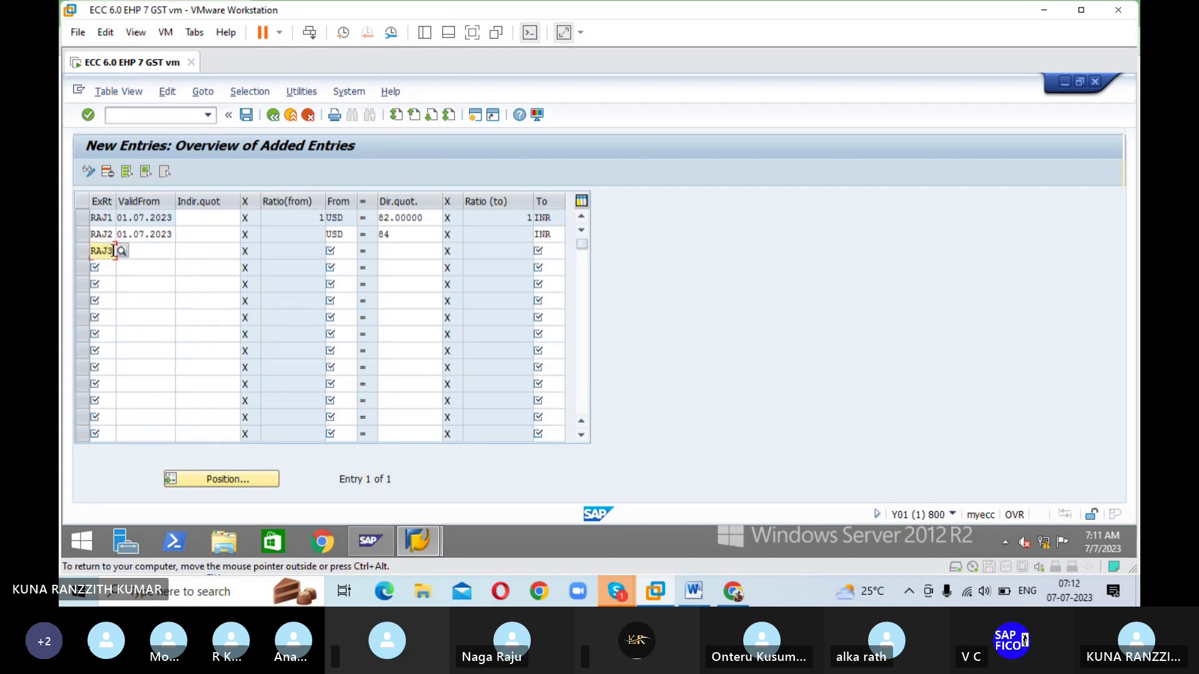
key("BackSpace")
key("BackSpace")
key("BackSpace")
key("BackSpace")
- Discard the emptied third row and save the RAJ2 exchange rate
key("Return")
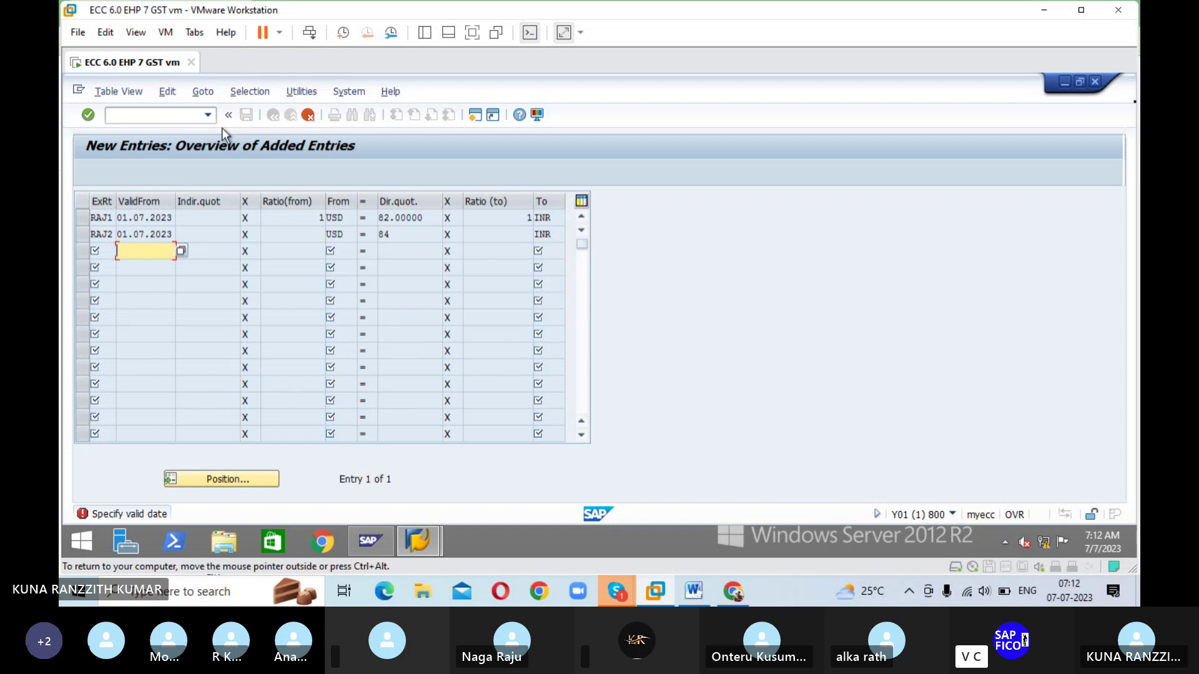
left_click(308, 115)
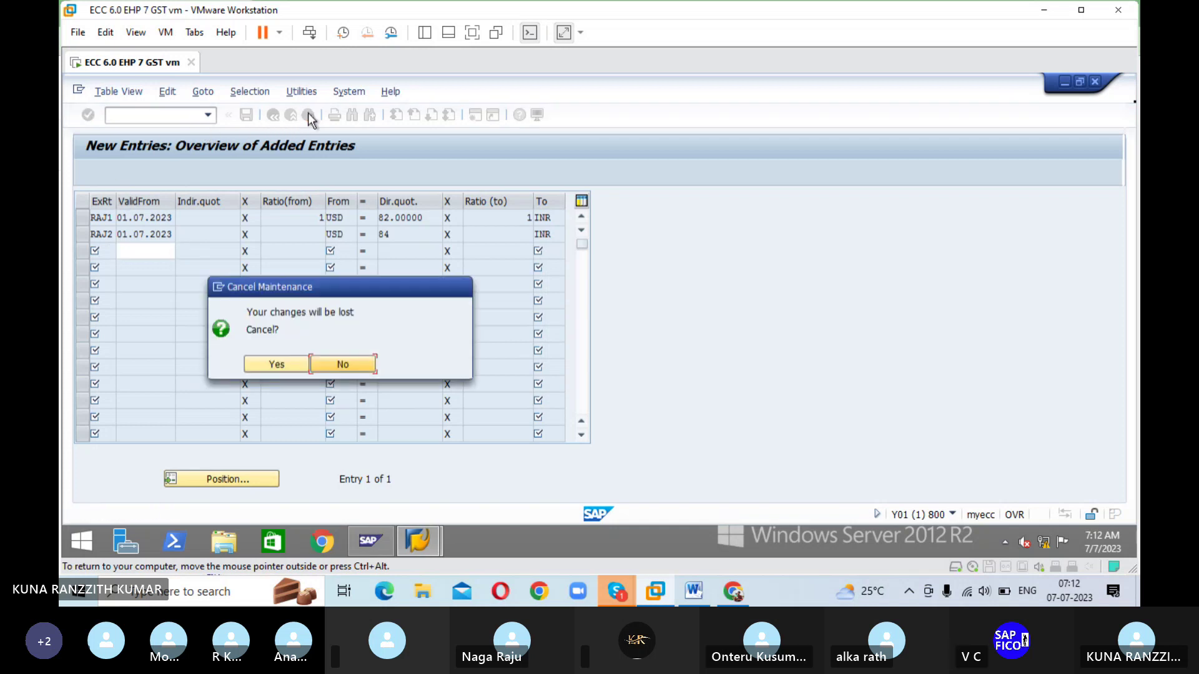
left_click(269, 364)
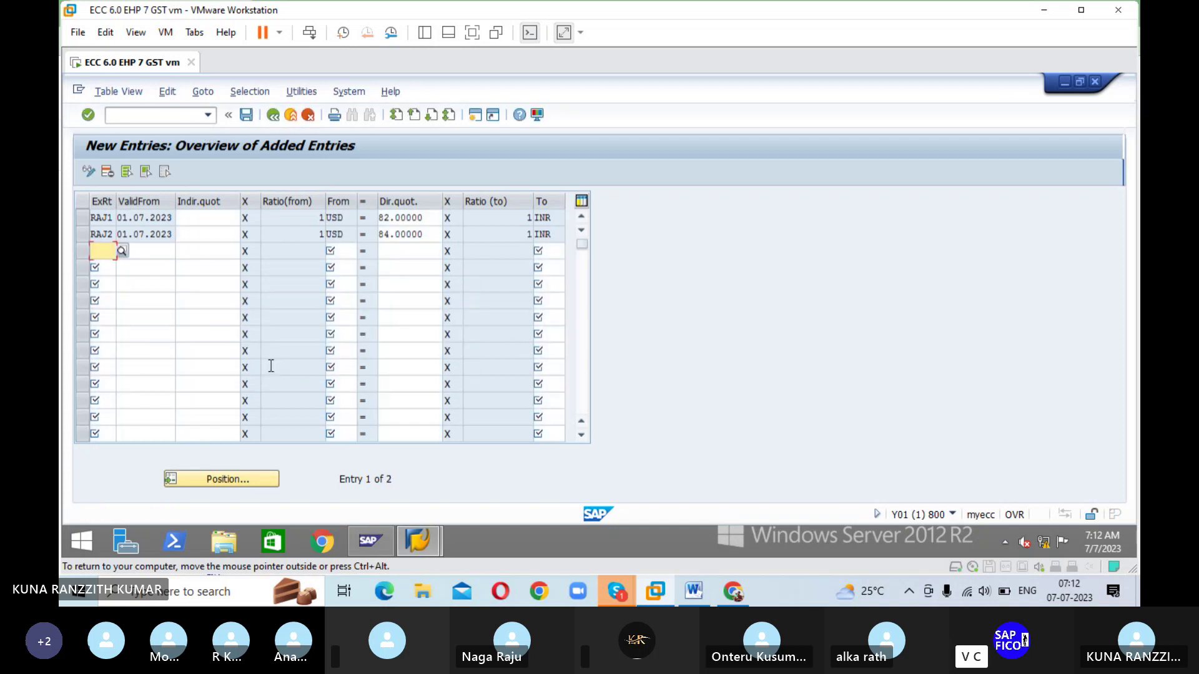
left_click(246, 115)
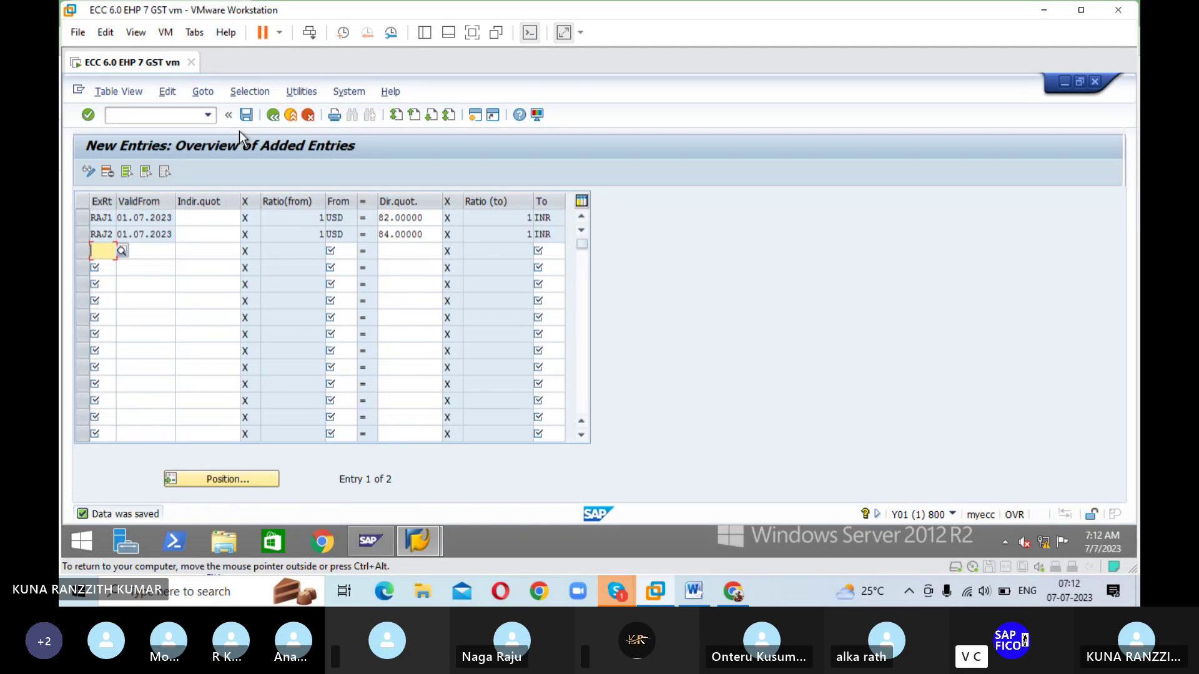
- Start a new exchange rate row for RAJ3 with valid-from date 01.07.2023
type("RA")
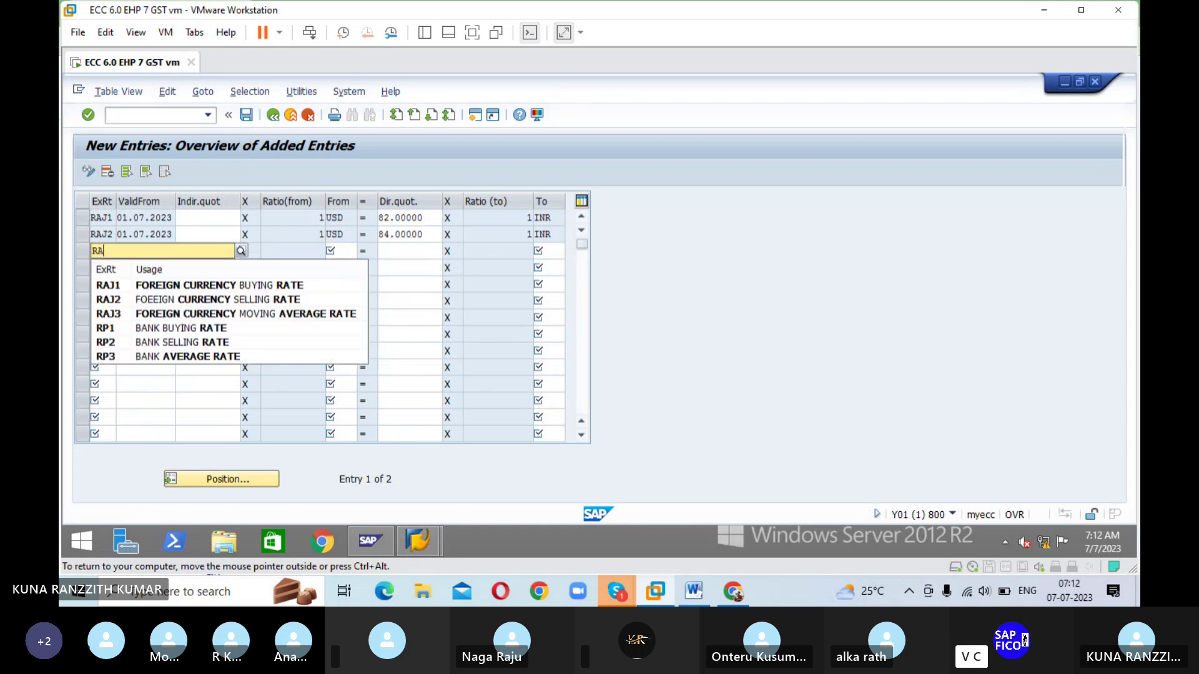
type("J3")
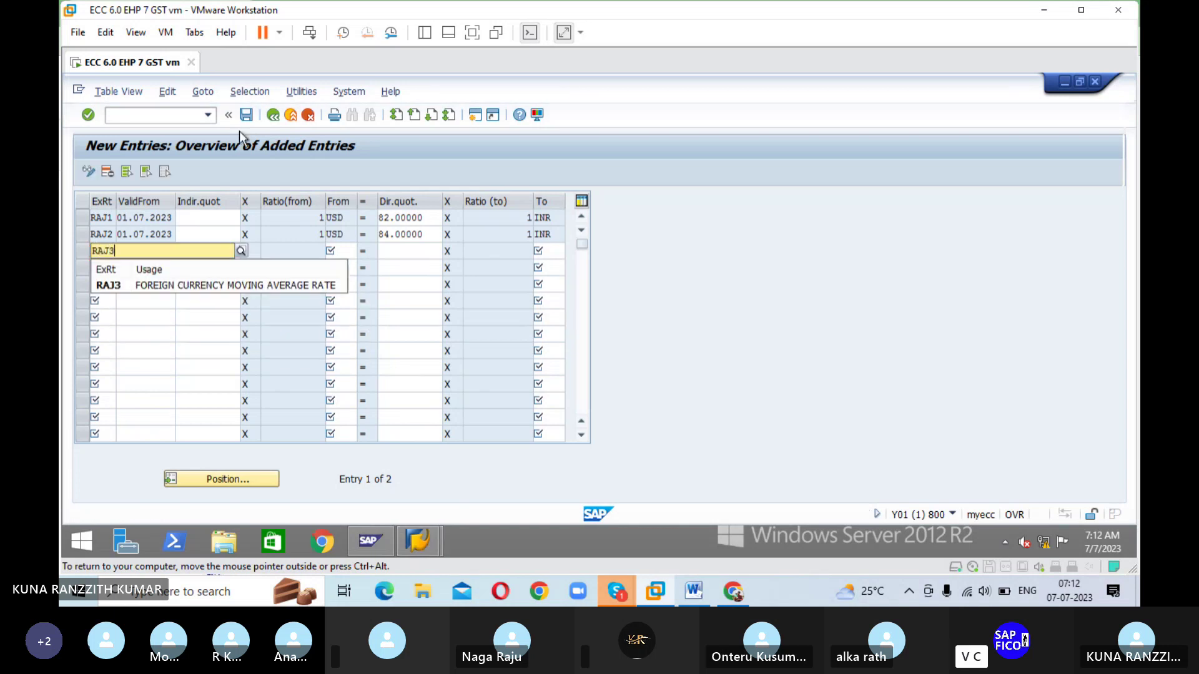
key("Return")
type("01.0")
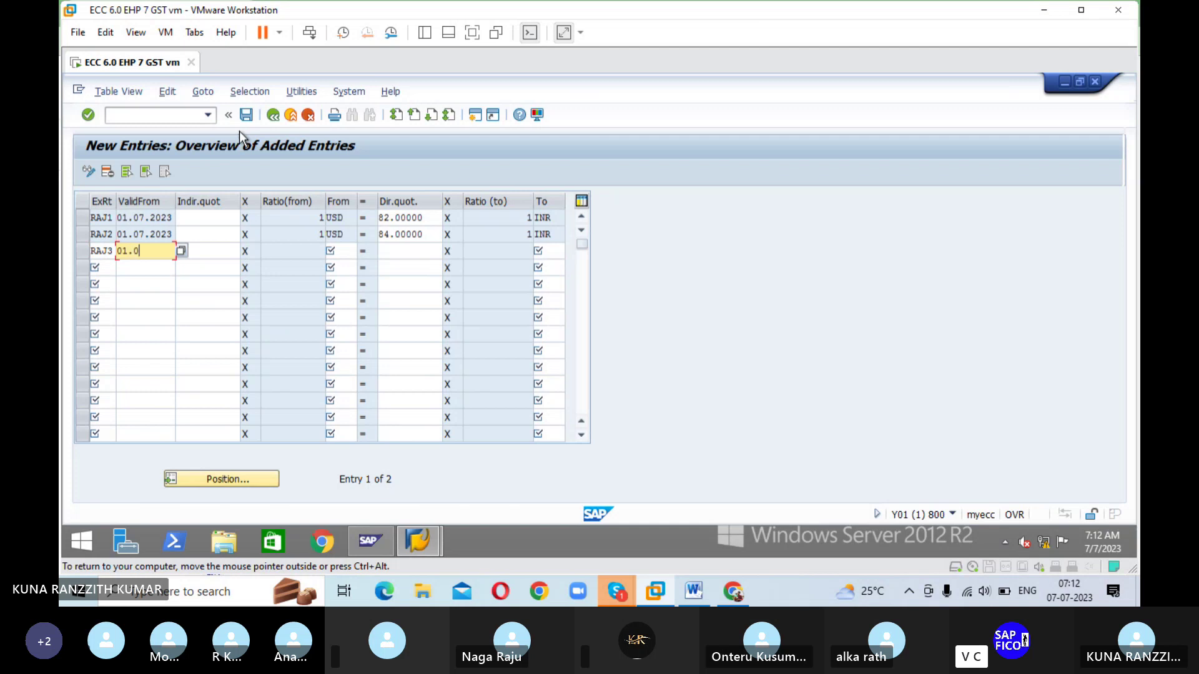
type("7.2023")
key("Tab")
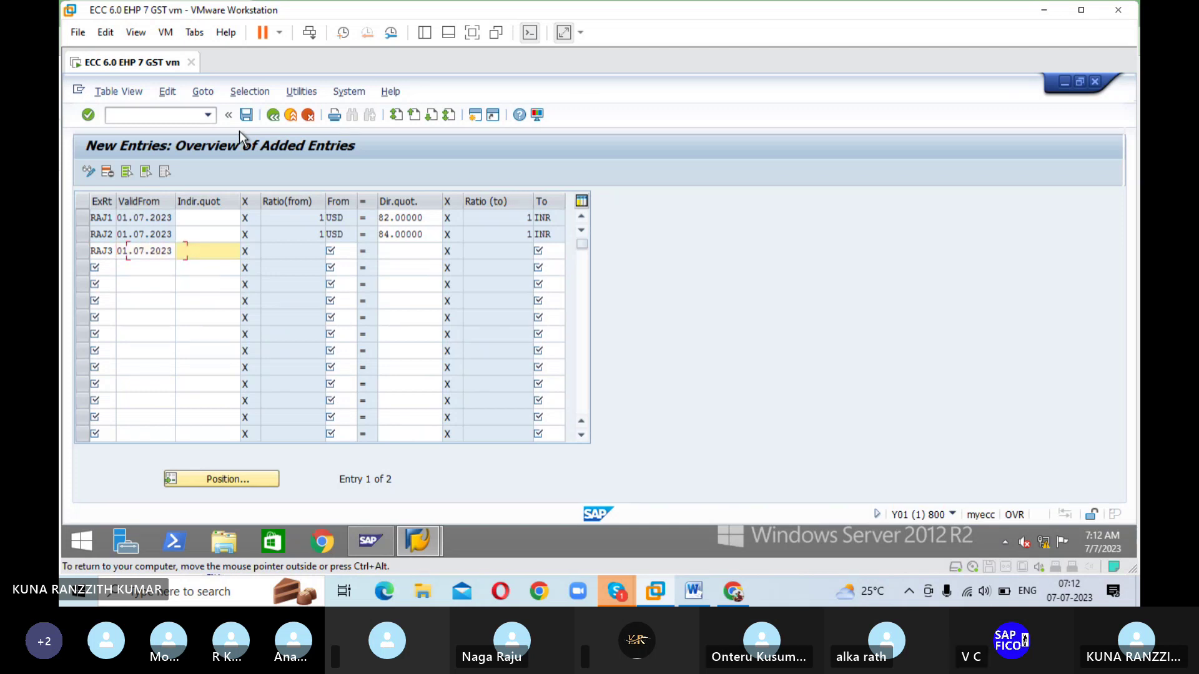
key("Tab")
key("Tab")
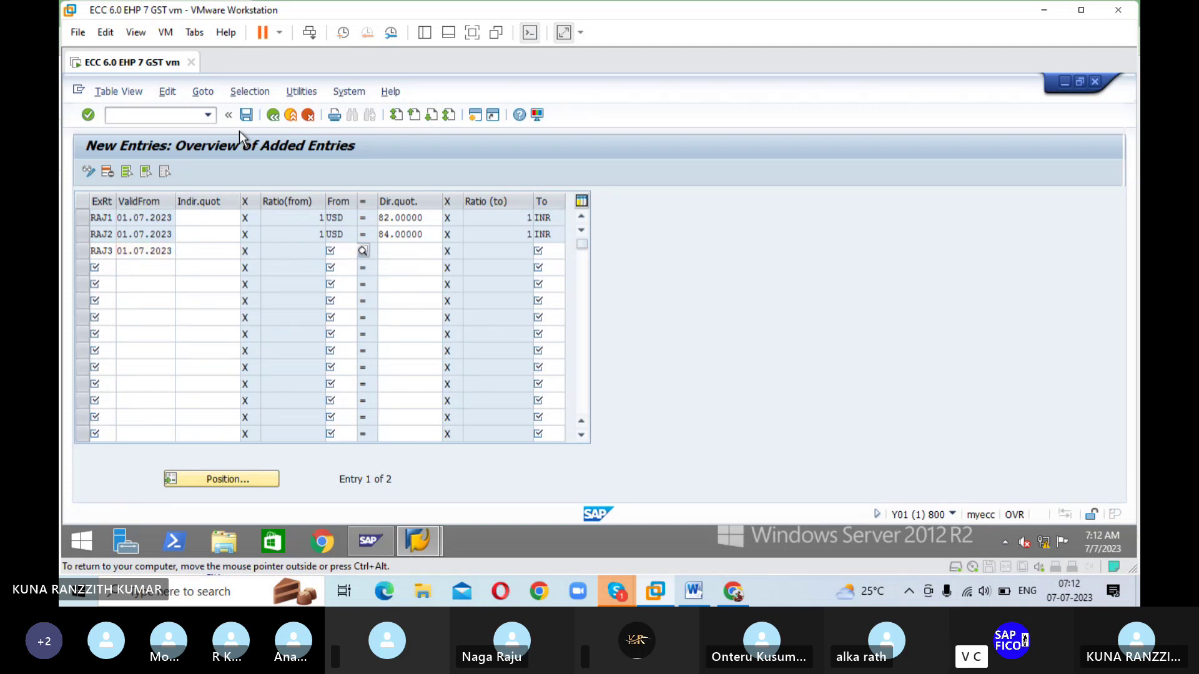
- Fill the RAJ3 row with from-currency USD, direct quotation 86 and to-currency INR
type("USD")
key("Tab")
type("86")
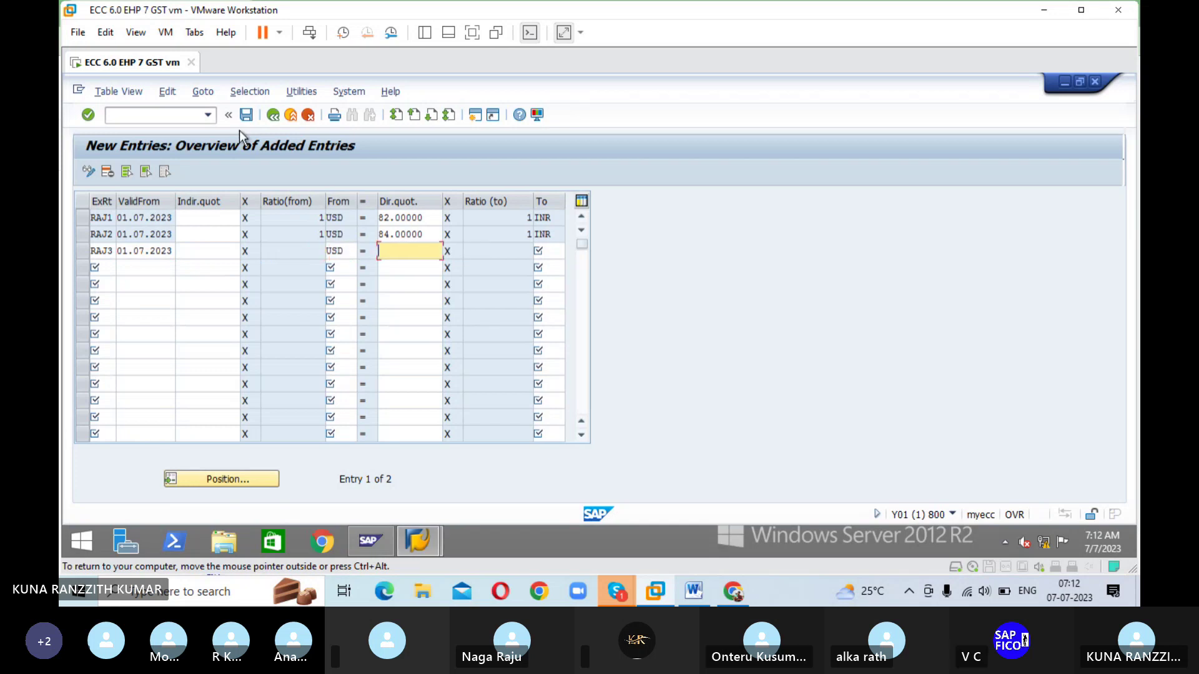
key("Tab")
key("Tab")
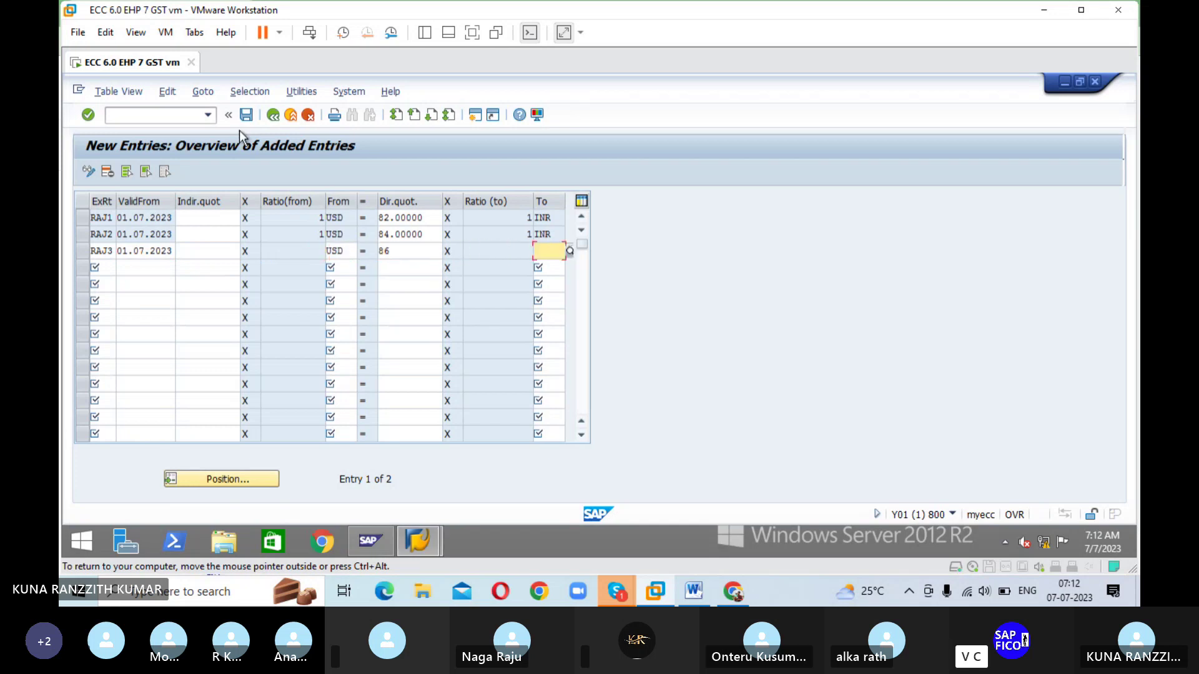
type("INR")
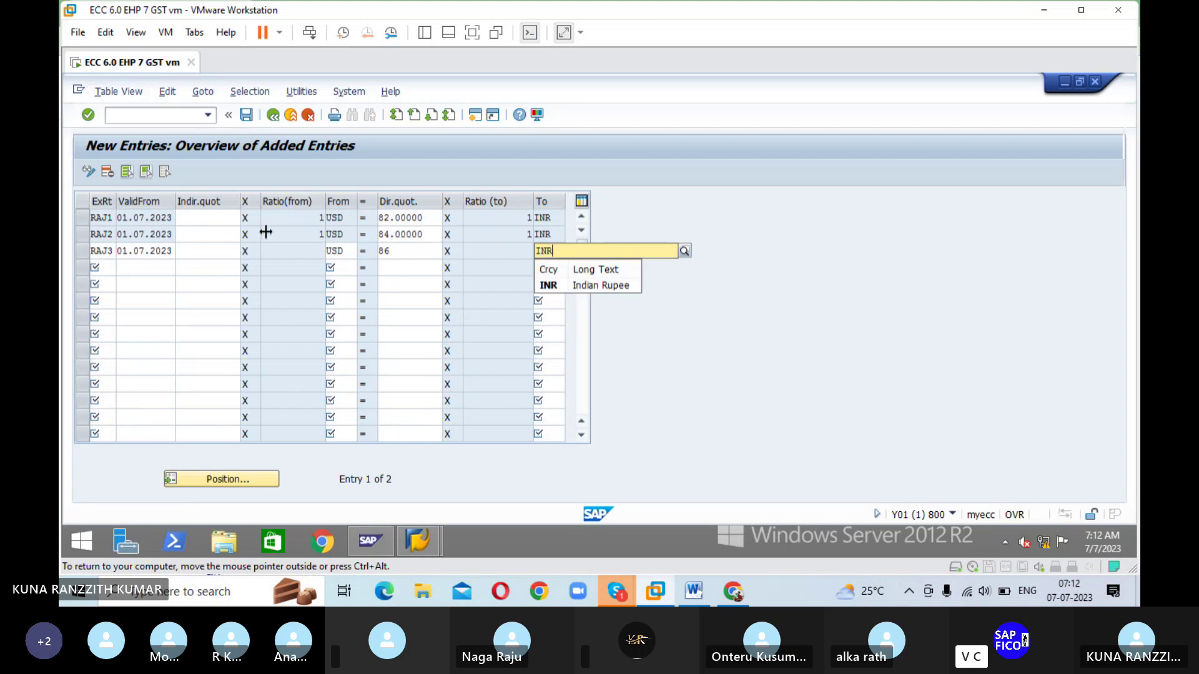
- Correct the RAJ3 direct quotation to 83 and save the exchange rates
left_click(400, 251)
key("BackSpace")
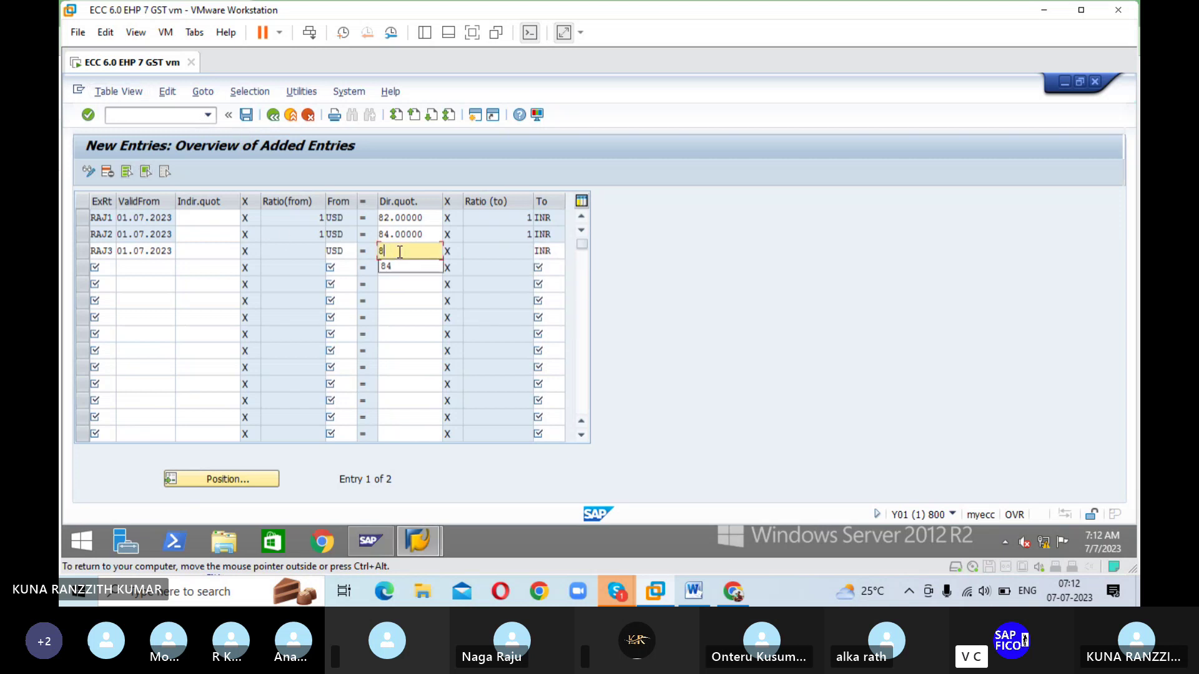
type("3")
key("Return")
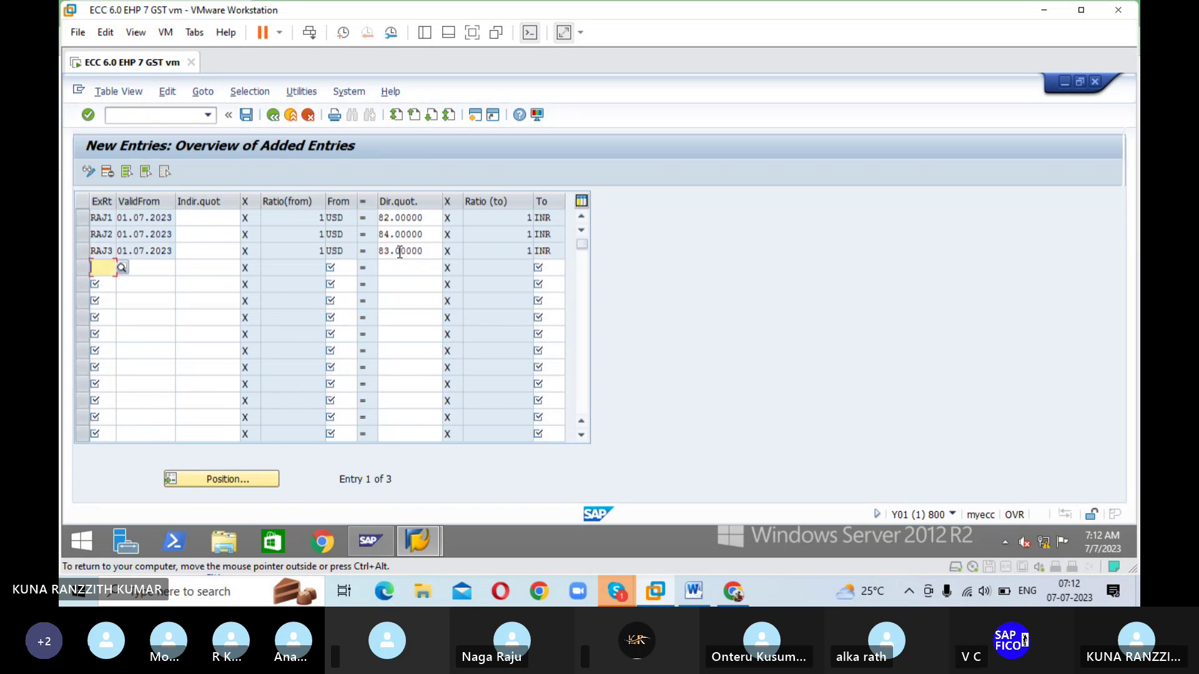
left_click(247, 116)
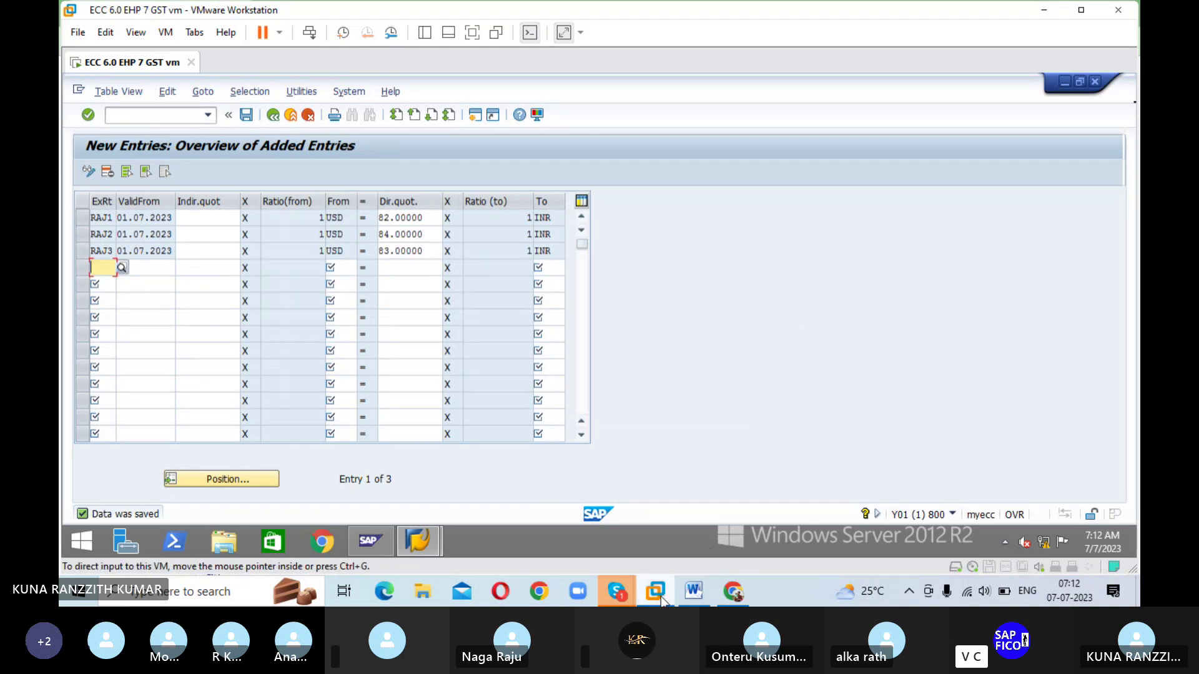
- Switch to the Word document, review the remaining foreign currency revaluation configuration steps, and return to the SAP virtual machine
mouse_move(694, 587)
left_click(696, 587)
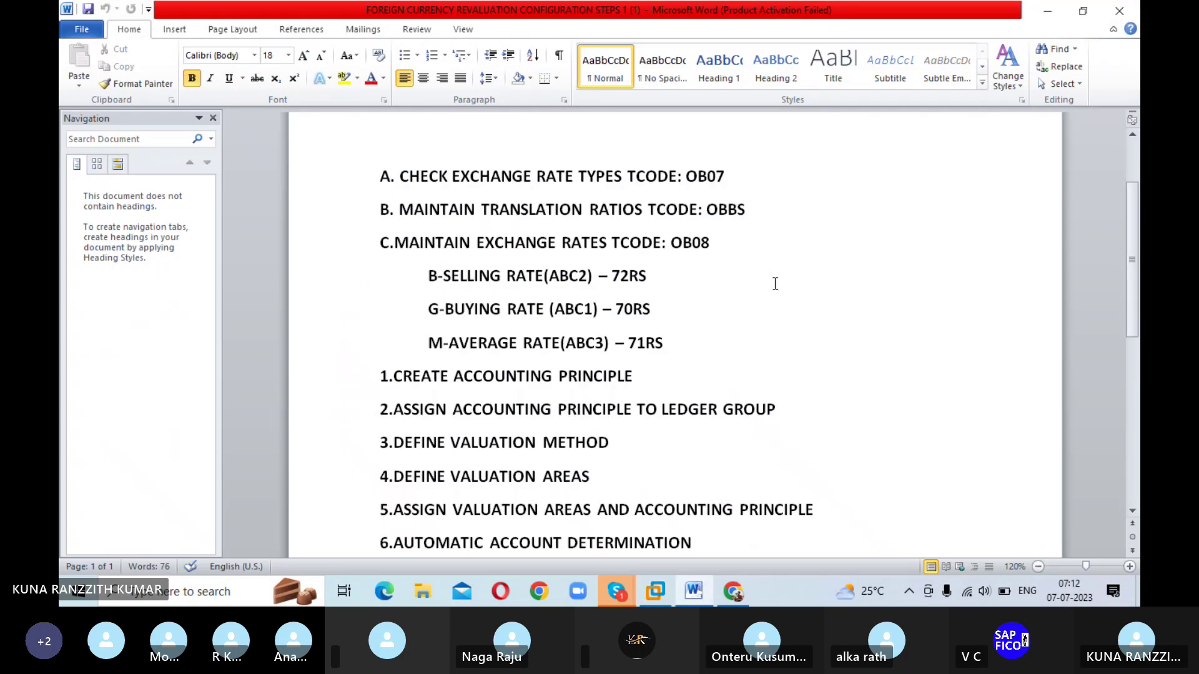
scroll(777, 284, "down", 2)
scroll(780, 284, "down", 3)
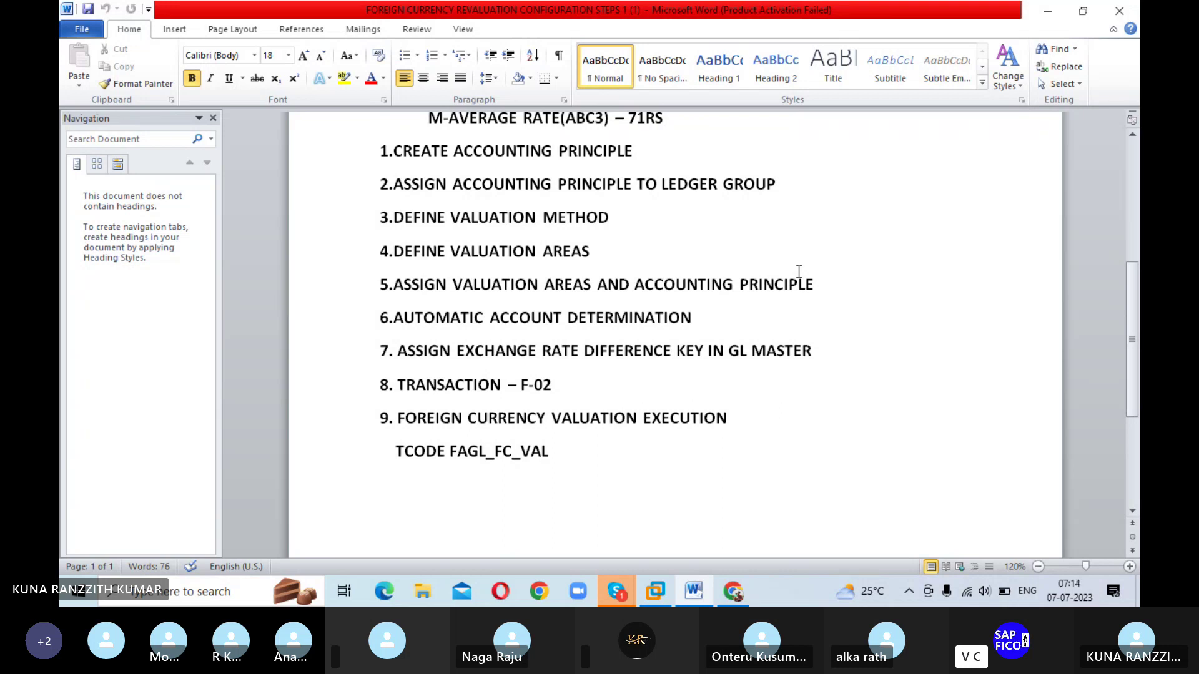
left_click(654, 597)
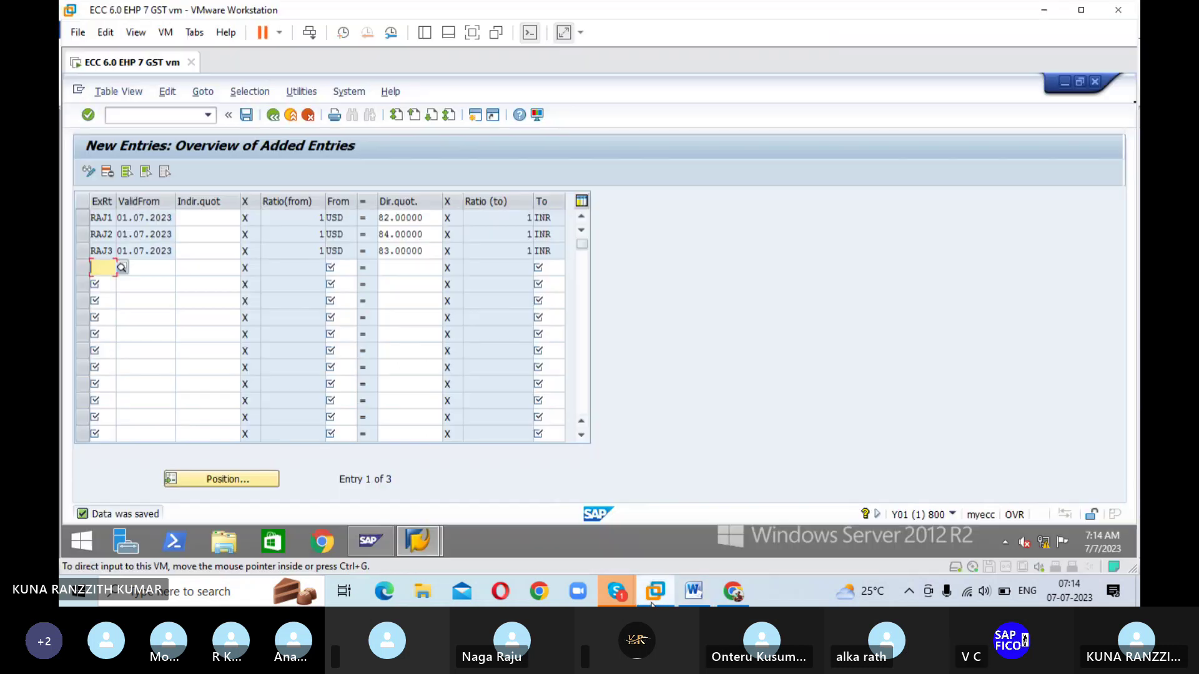
- Leave the exchange rate table and open the SAP Reference IMG through transaction SPRO
left_click(176, 115)
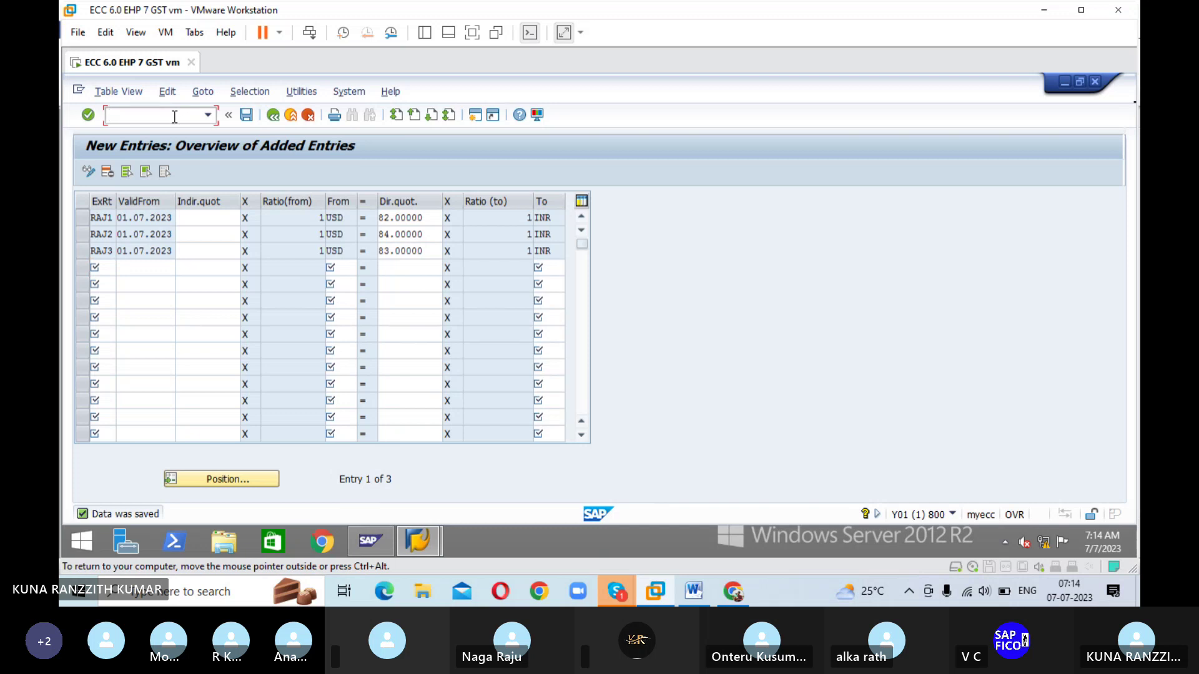
type("/n")
key("Return")
type("S")
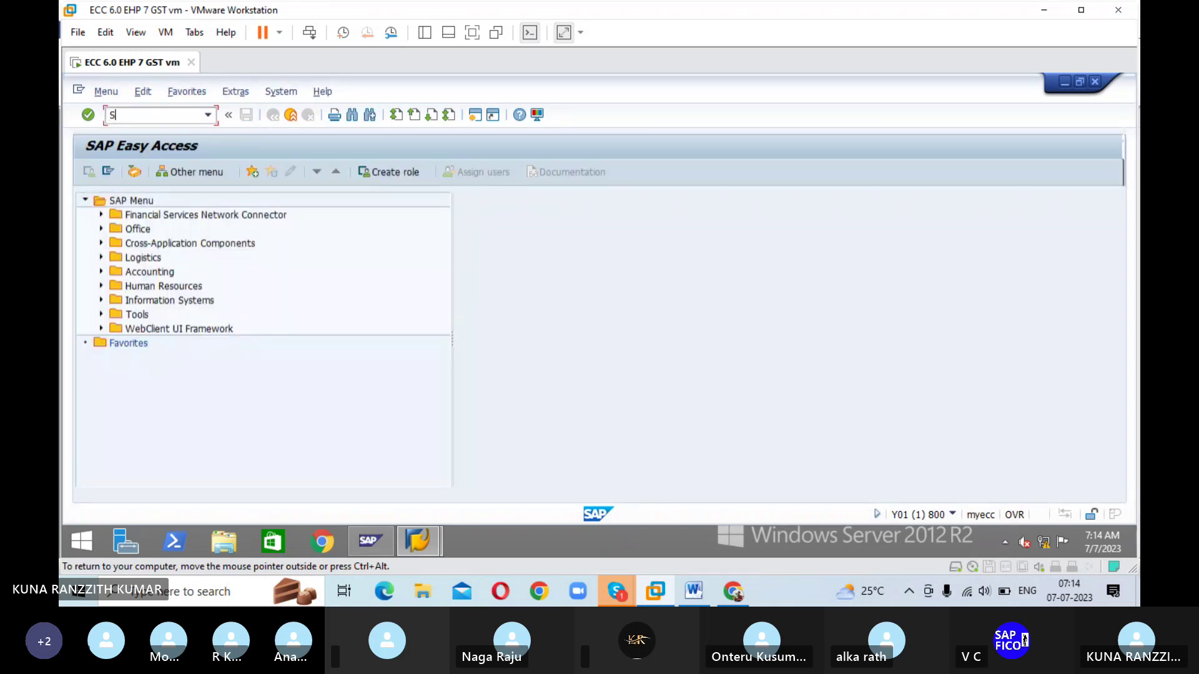
type("PRO")
key("Return")
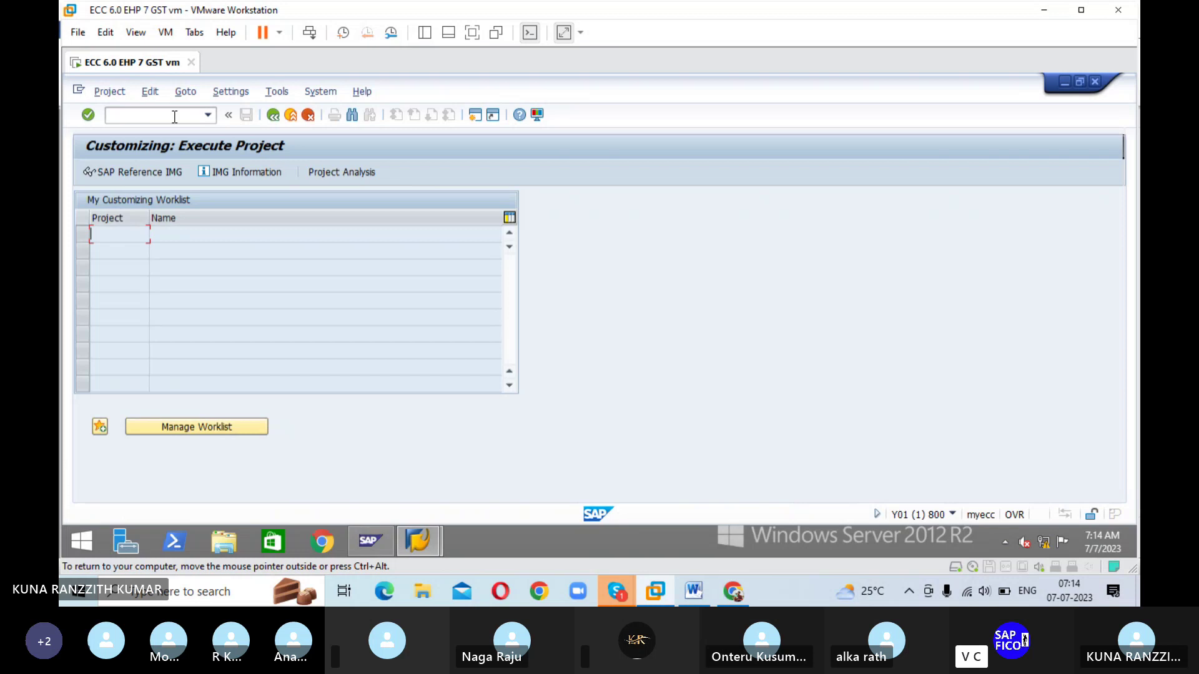
left_click(166, 175)
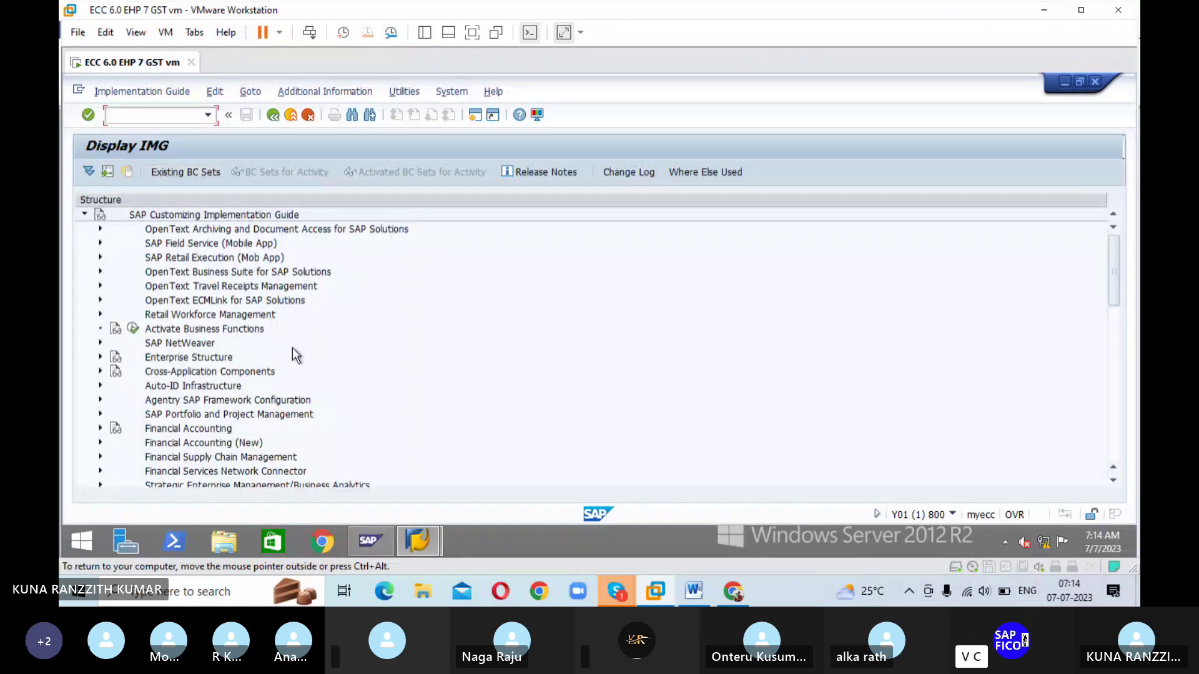
- Open the Define Accounting Principles activity under Financial Accounting (New), Financial Accounting Global Settings (New), Ledgers, Parallel Accounting
left_click(100, 442)
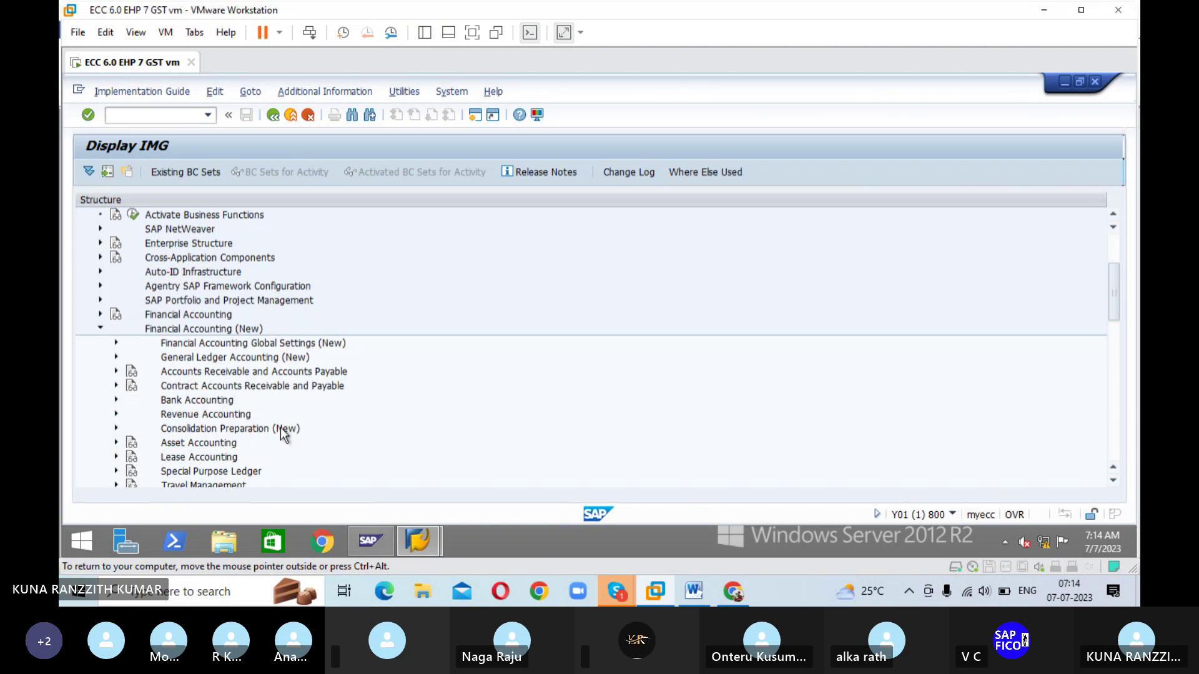
scroll(421, 384, "down", 1)
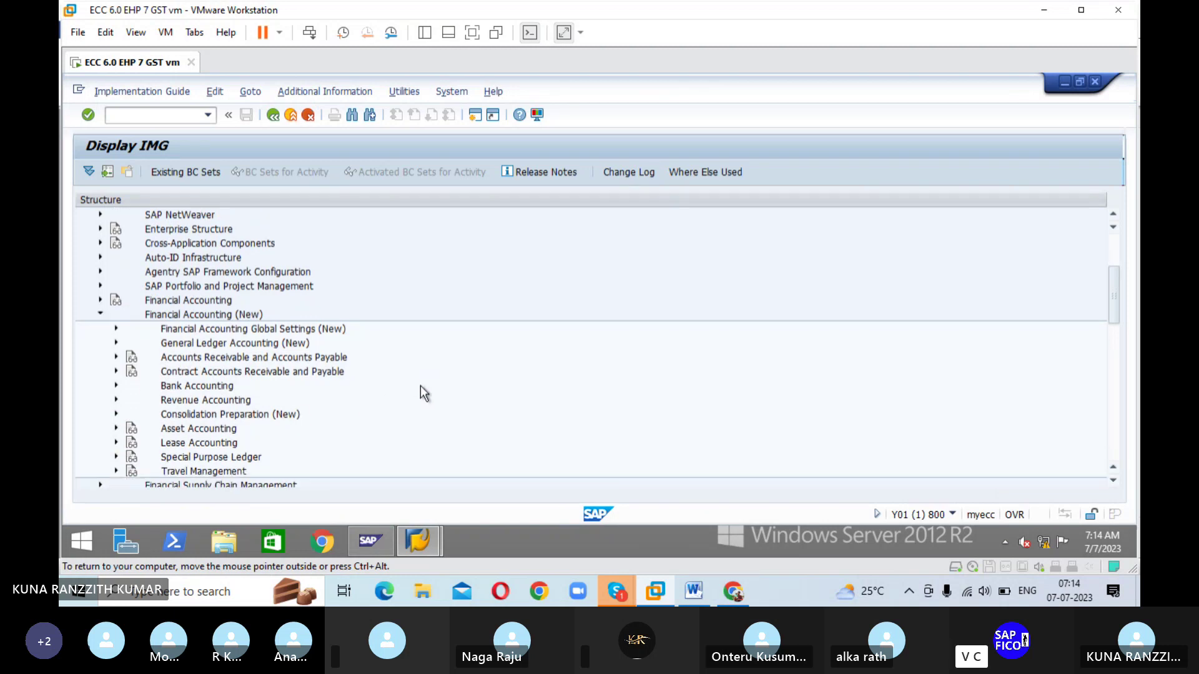
scroll(362, 385, "down", 1)
left_click(116, 329)
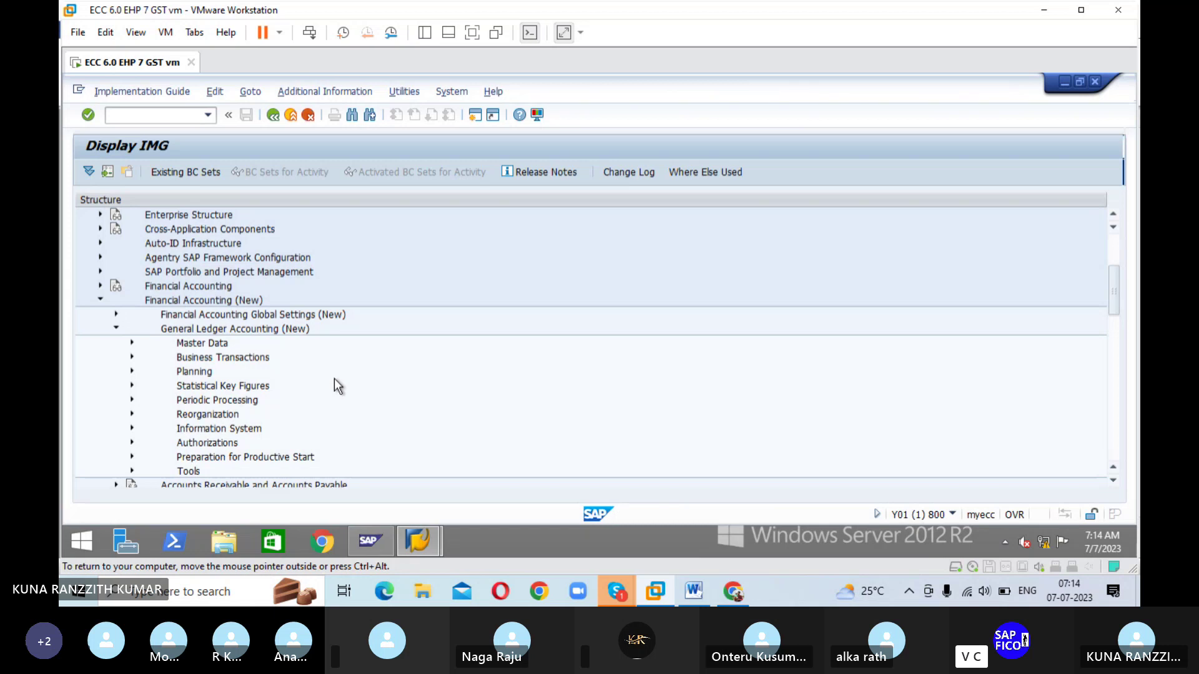
left_click(117, 329)
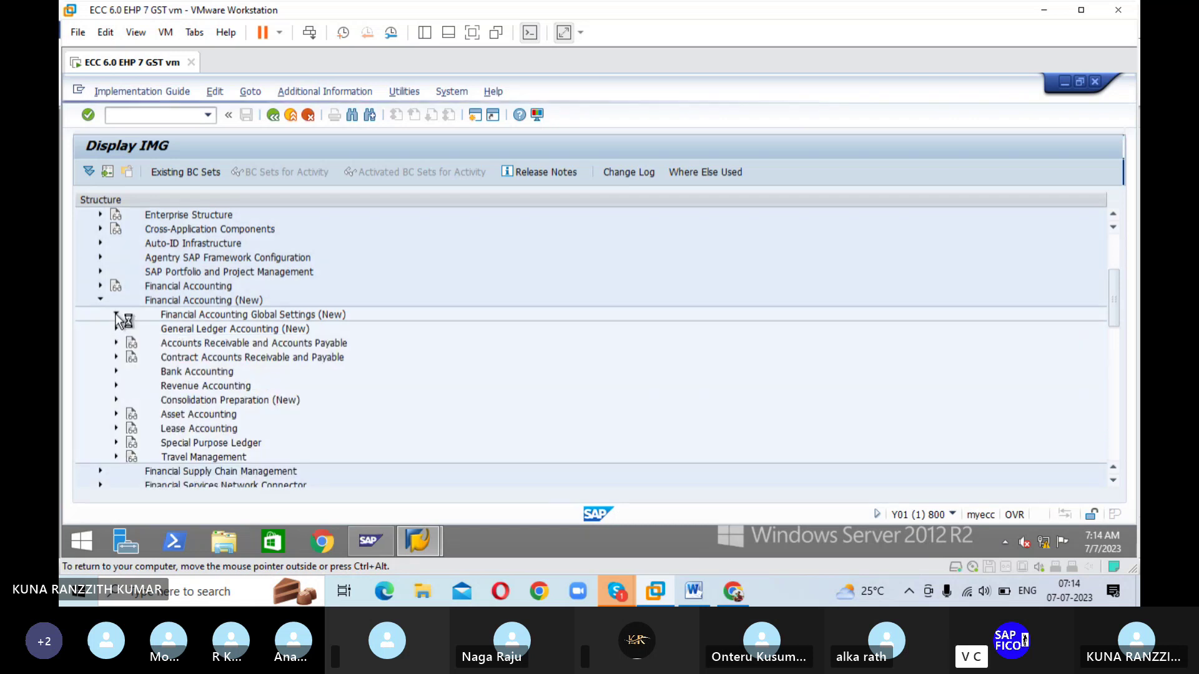
left_click(116, 315)
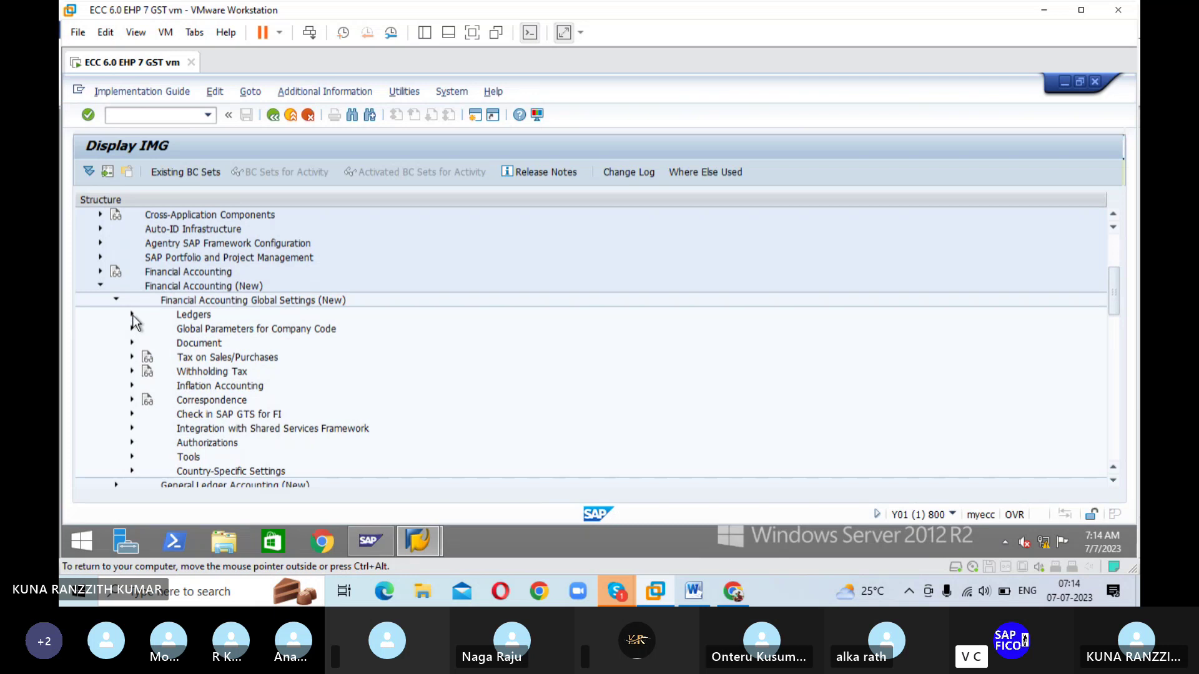
left_click(133, 315)
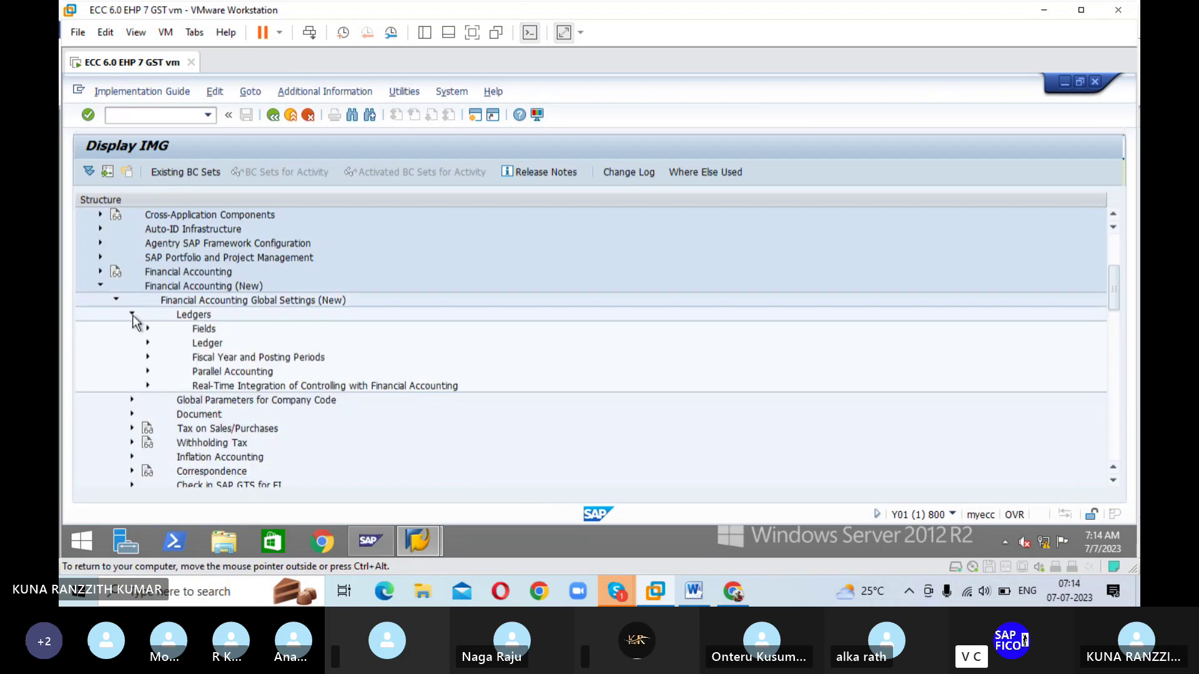
left_click(148, 372)
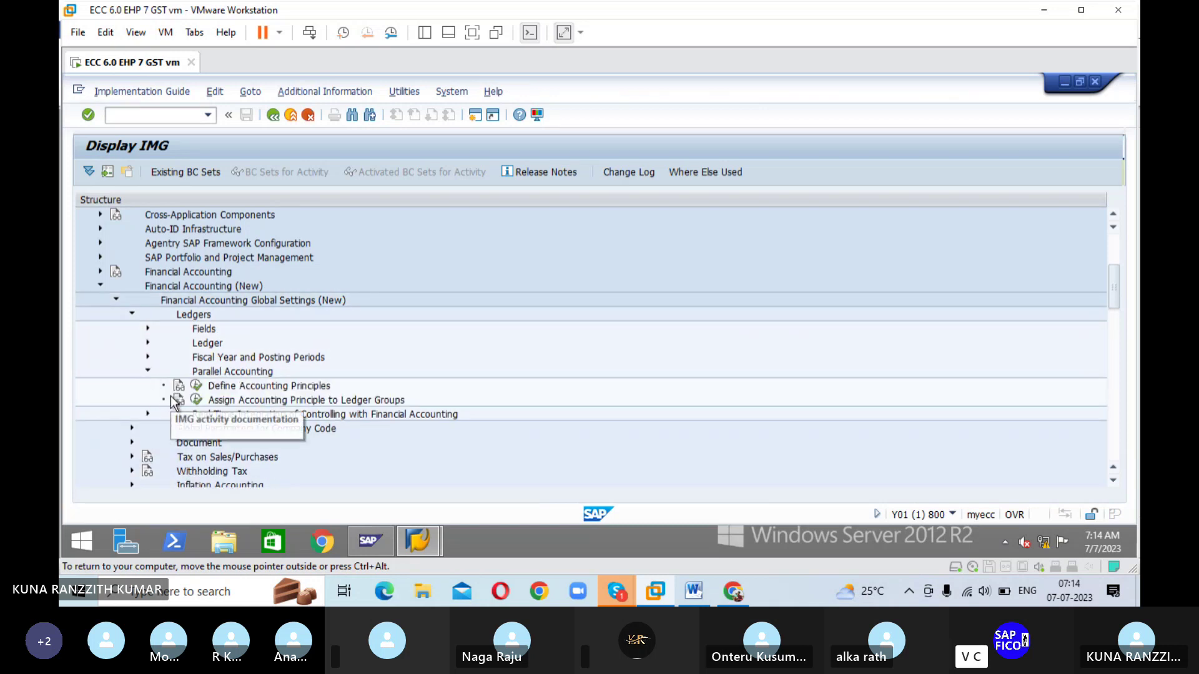
left_click(197, 386)
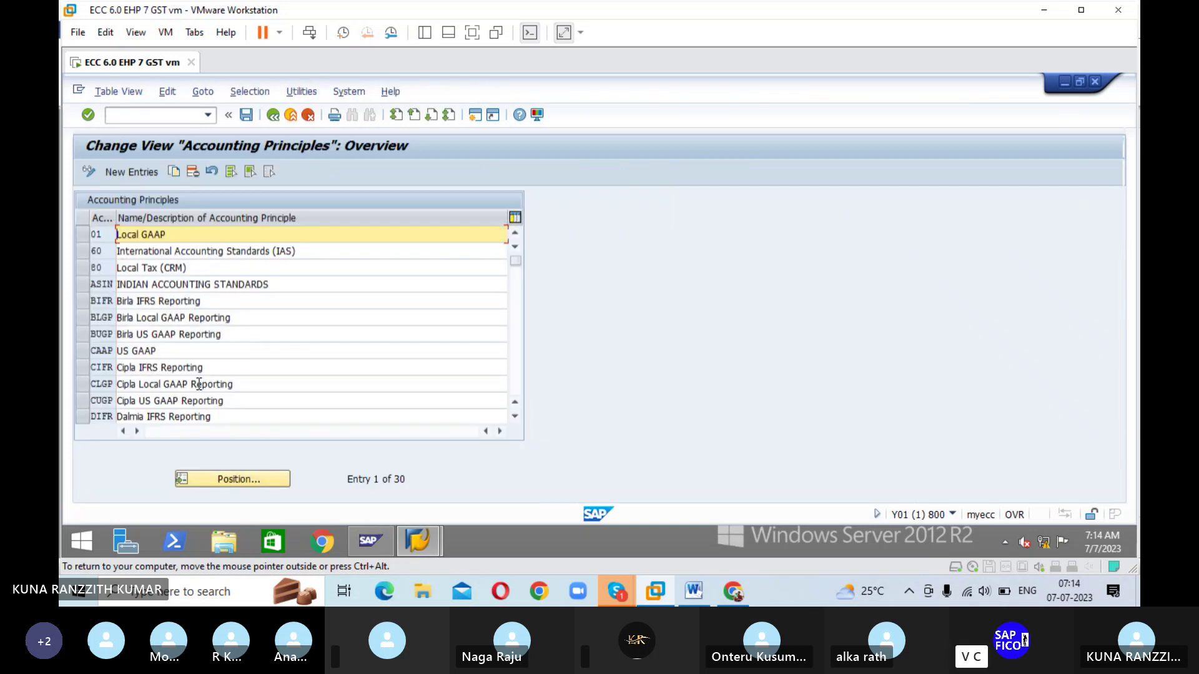
- Start a new accounting principle entry with the code RAJ1
left_click(118, 174)
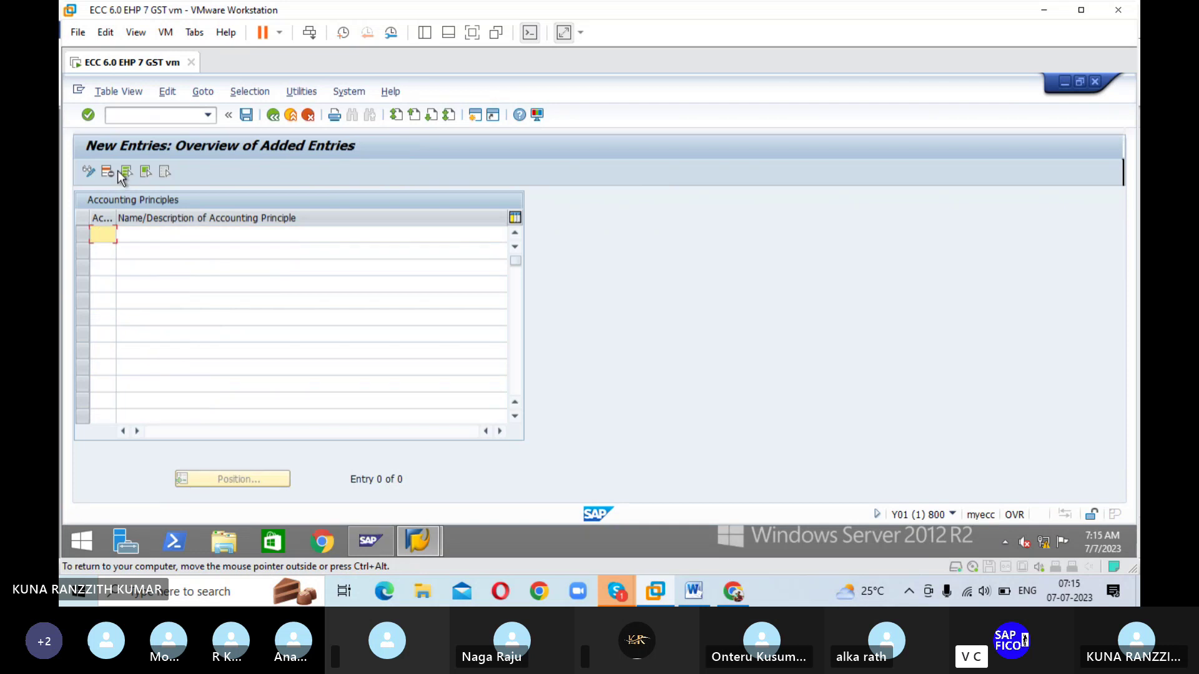
type("R")
key("BackSpace")
type("RAJ1")
key("Tab")
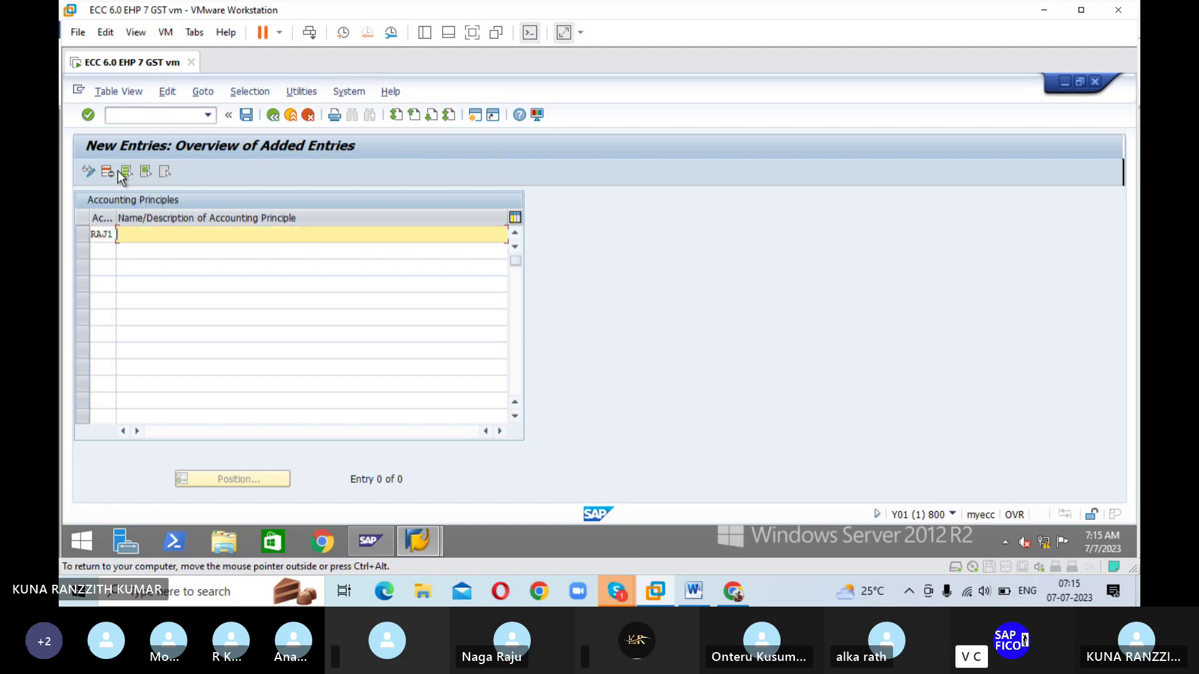
- Describe RAJ1 as ACCOUNTING PRINCIPLE FOR RANZ and save it with the proposed customizing request
type("ACCOUNTING PRINC")
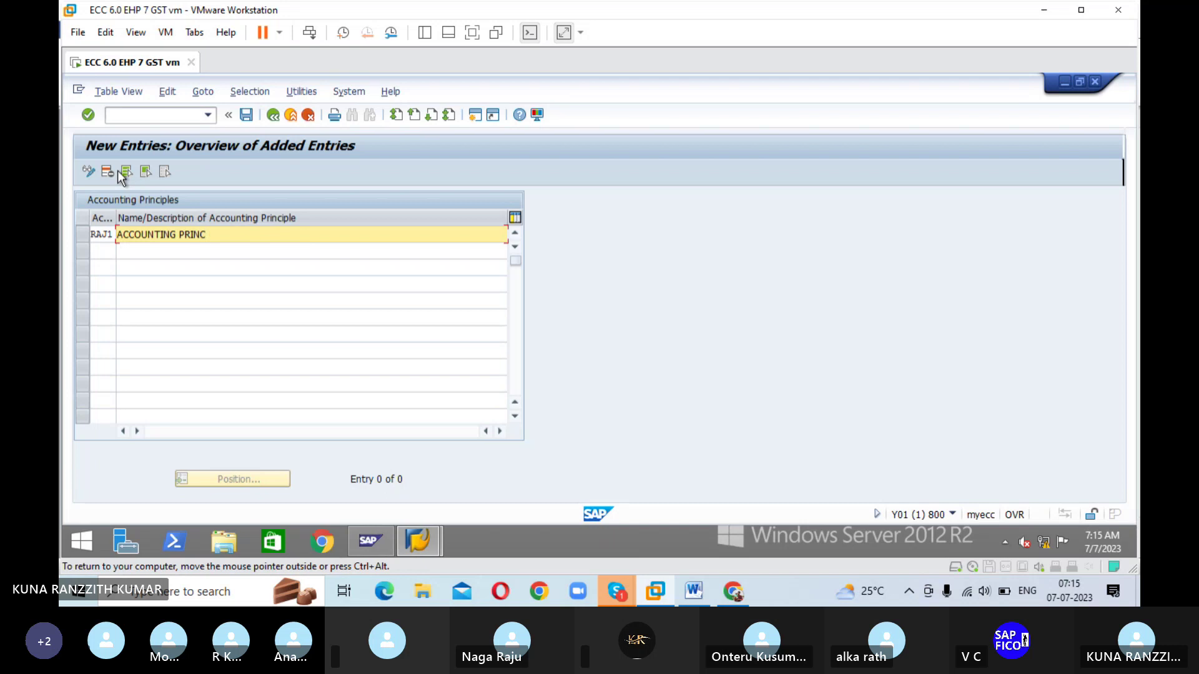
type("IPLE FOR ")
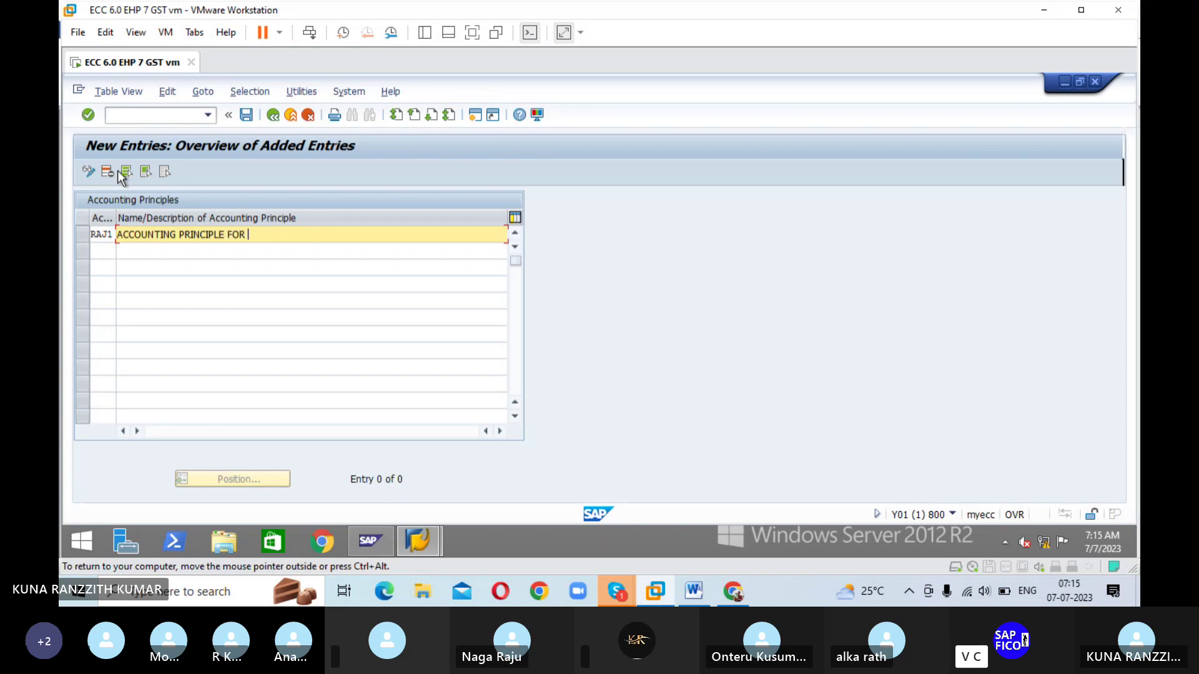
type("RANZ")
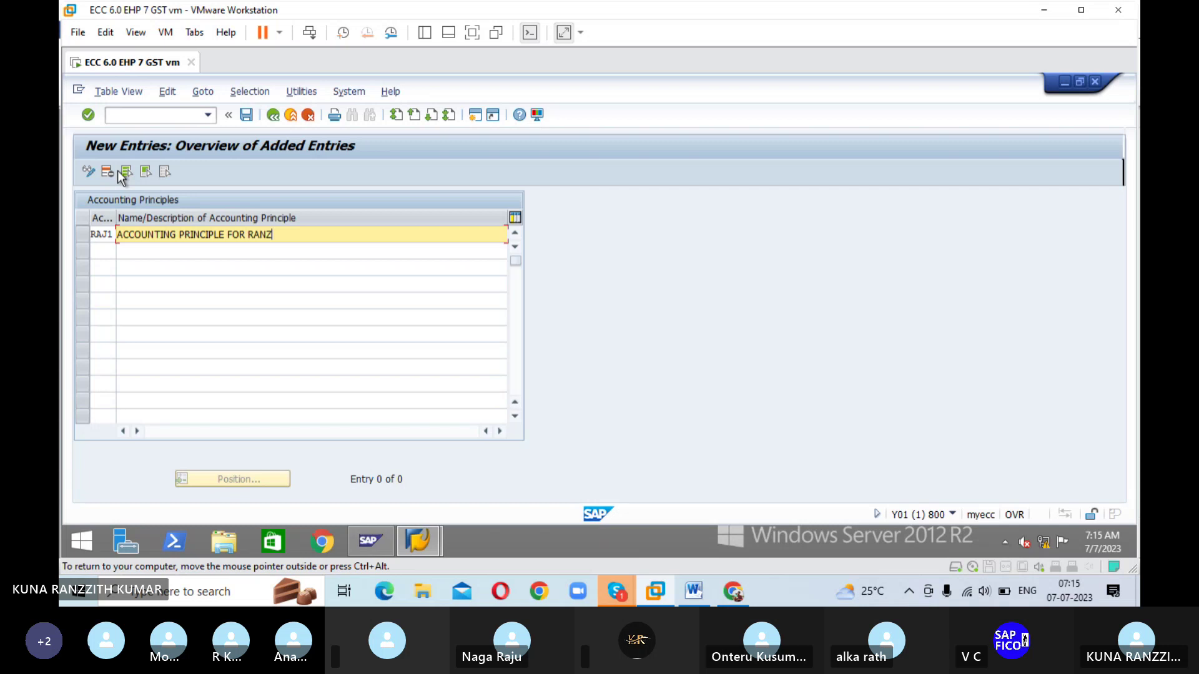
key("Return")
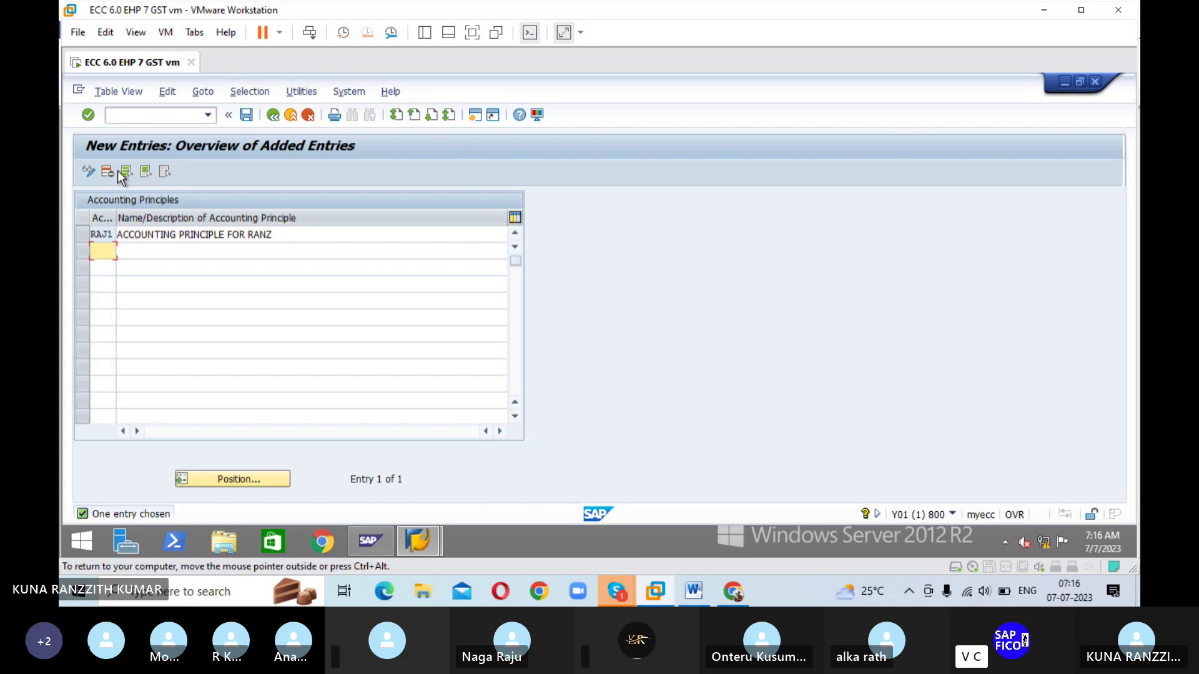
left_click(247, 117)
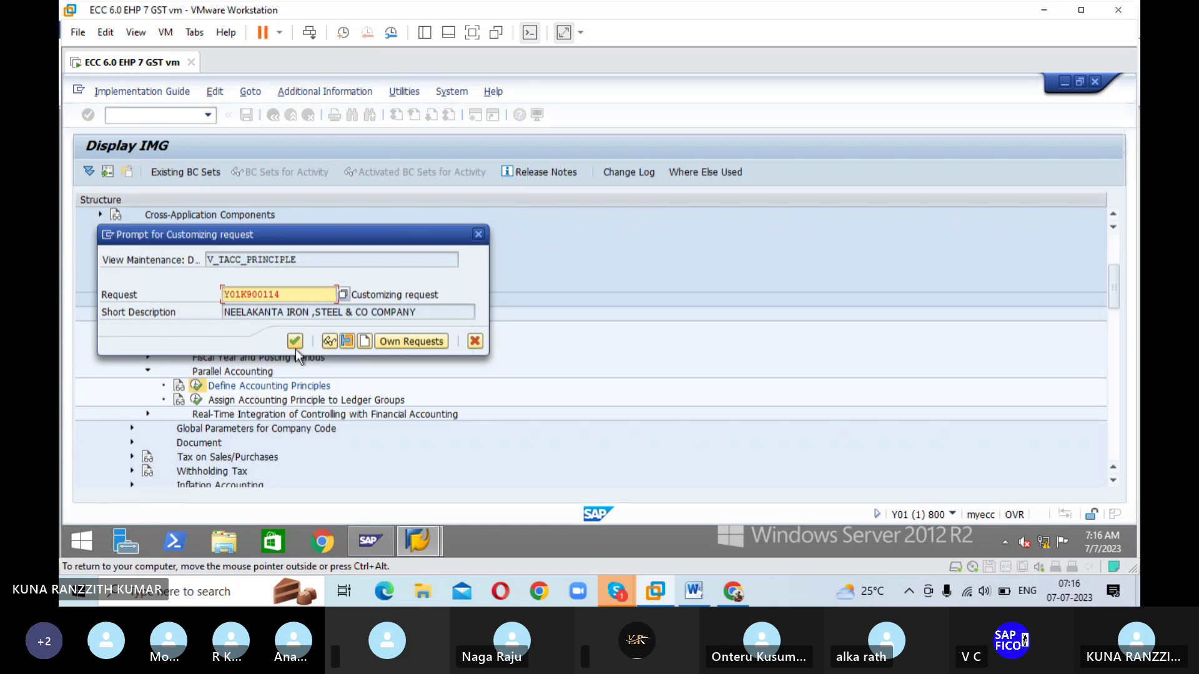
left_click(295, 342)
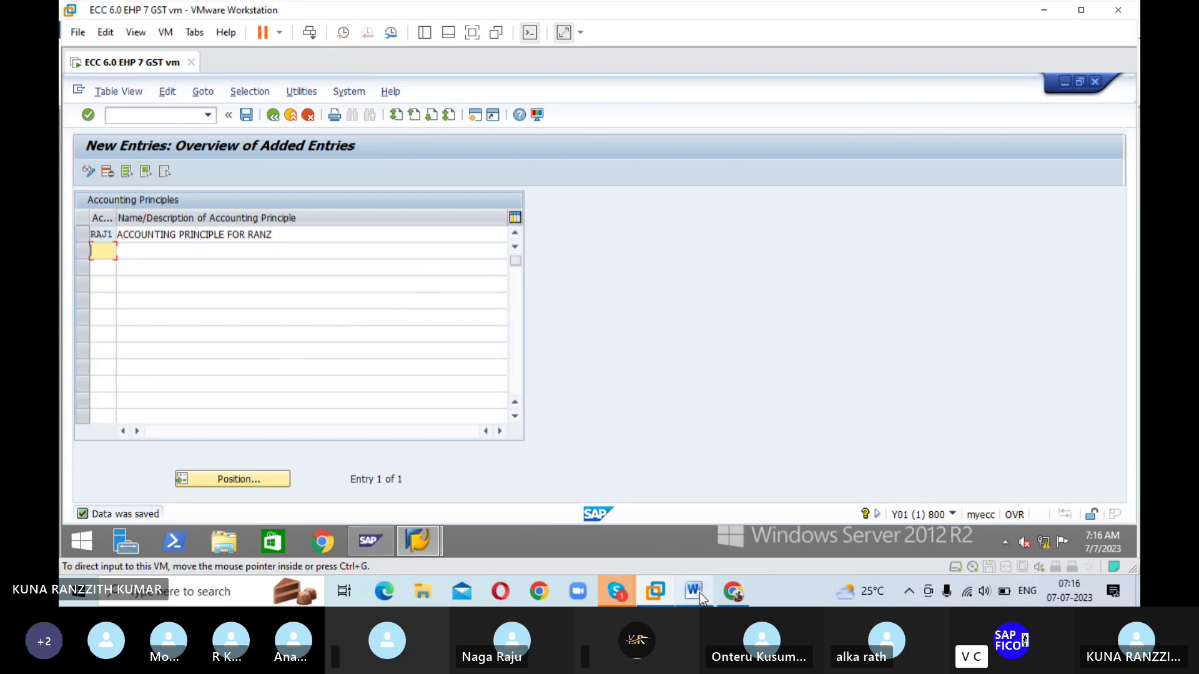
- Switch to the Word document, check which configuration step follows creating the accounting principle, and return to the SAP virtual machine
left_click(692, 506)
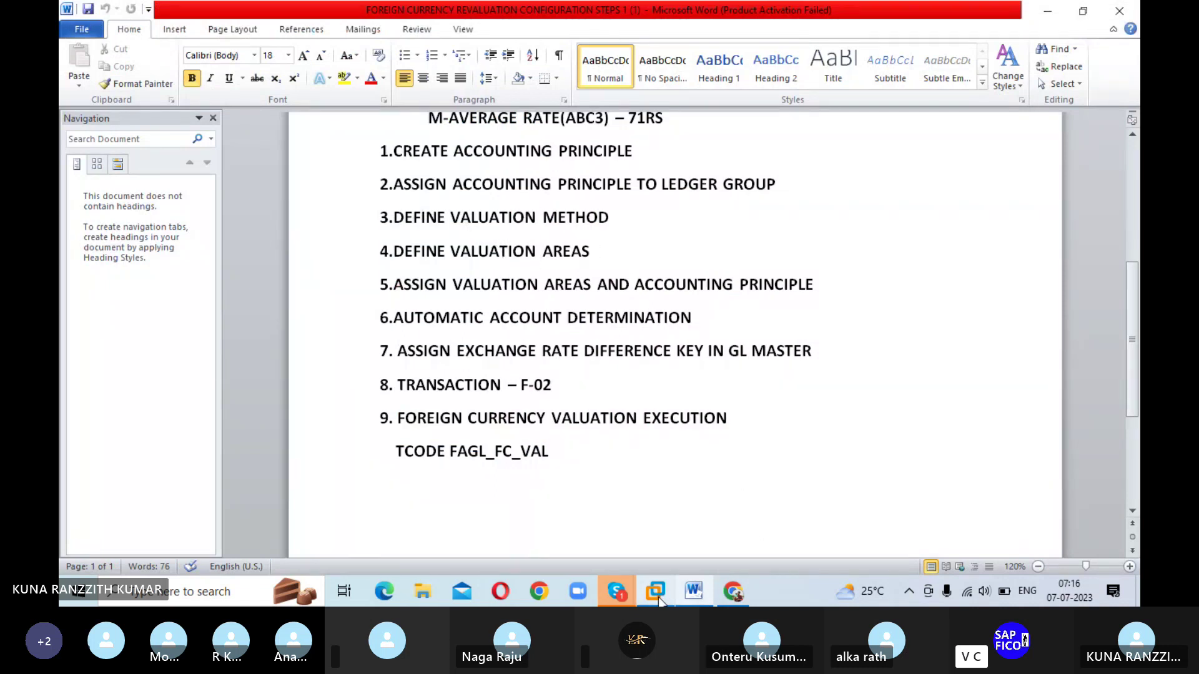
mouse_move(657, 597)
left_click(655, 592)
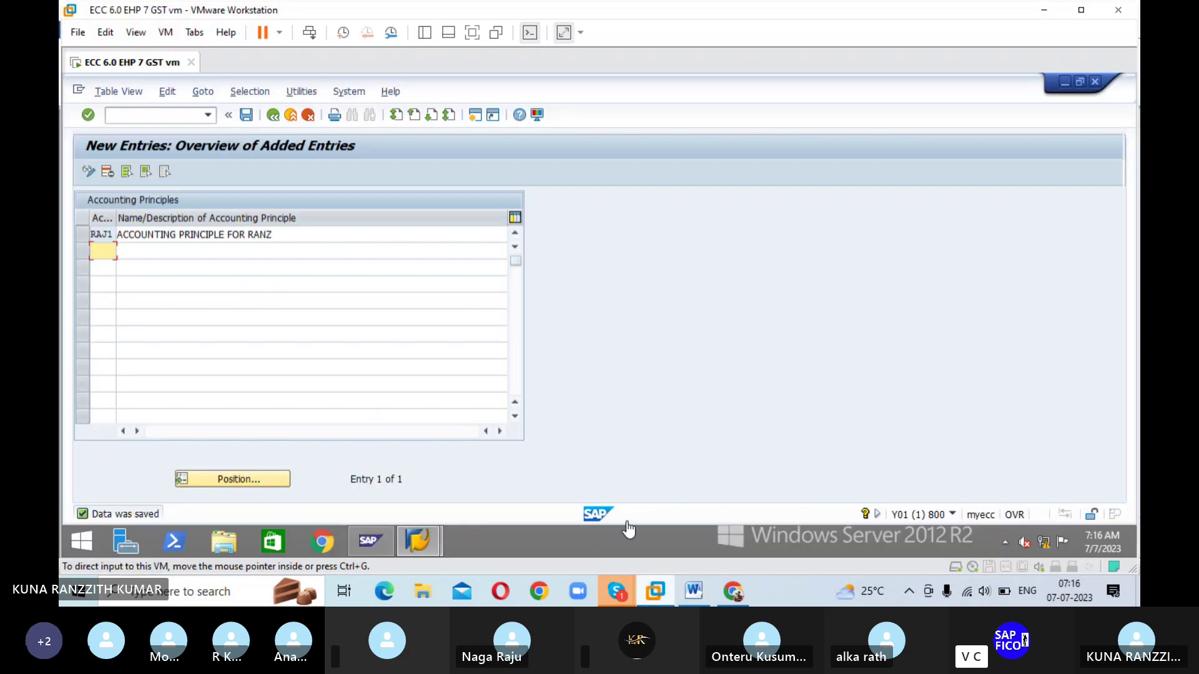
- Return to the IMG structure and open the Assign Accounting Principle to Ledger Groups activity
left_click(273, 116)
left_click(273, 116)
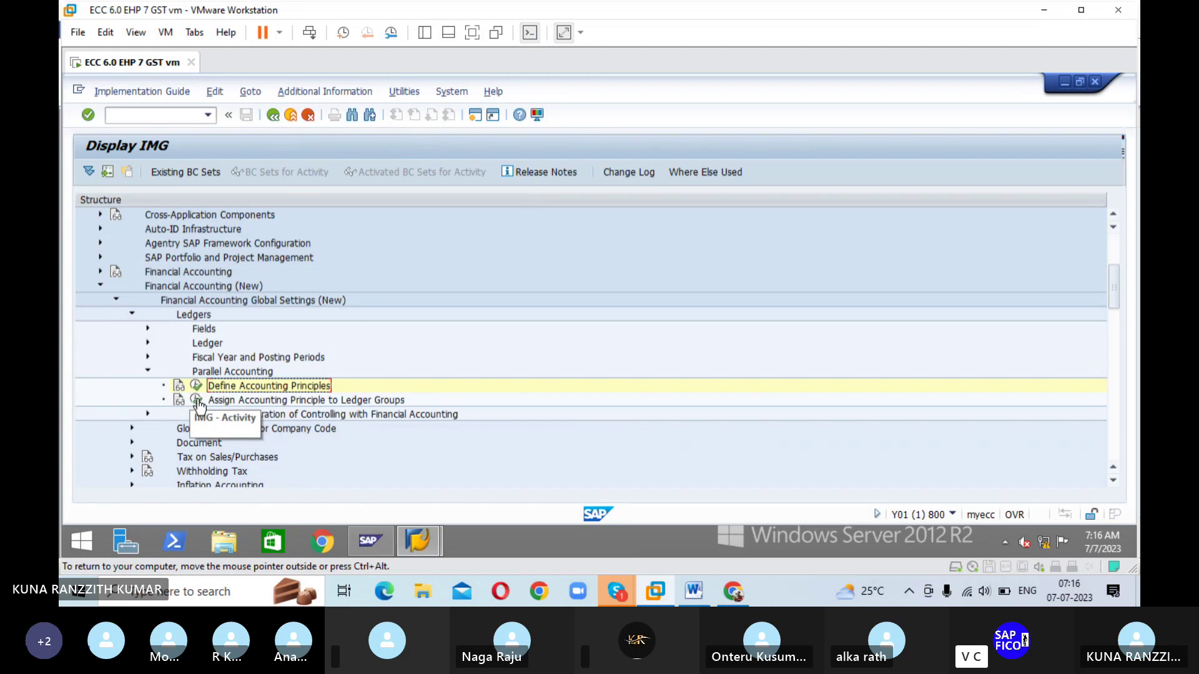
left_click(196, 401)
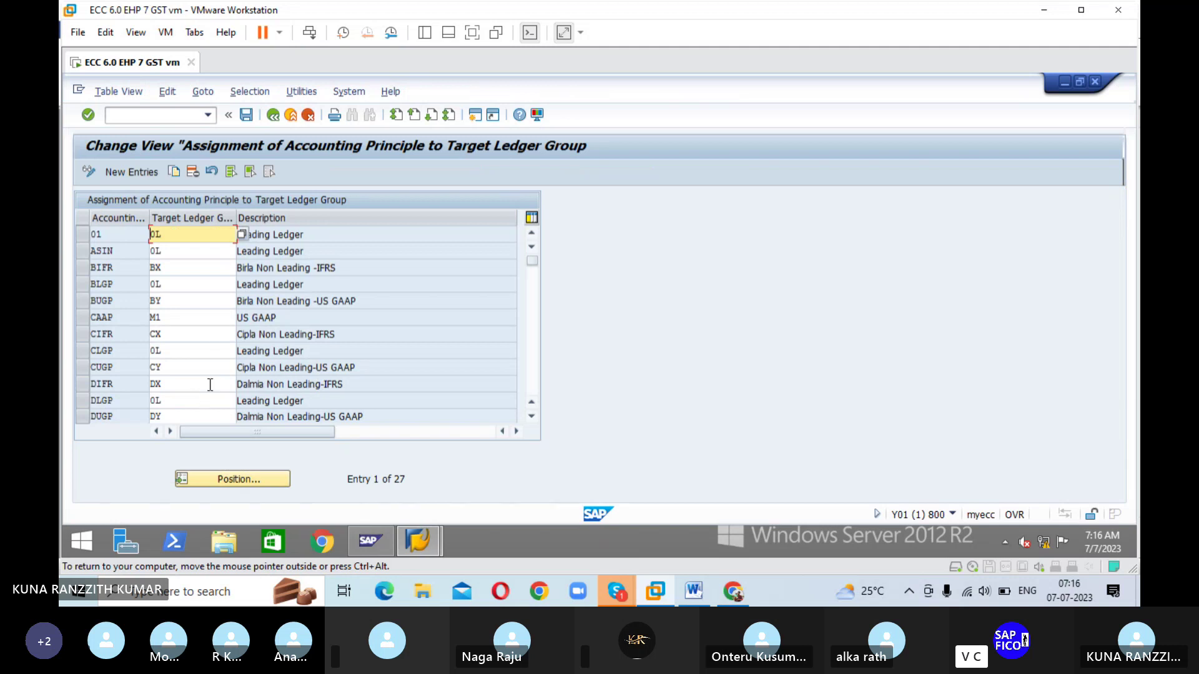
- Start a new ledger group assignment entry for accounting principle RAJ1
left_click(144, 174)
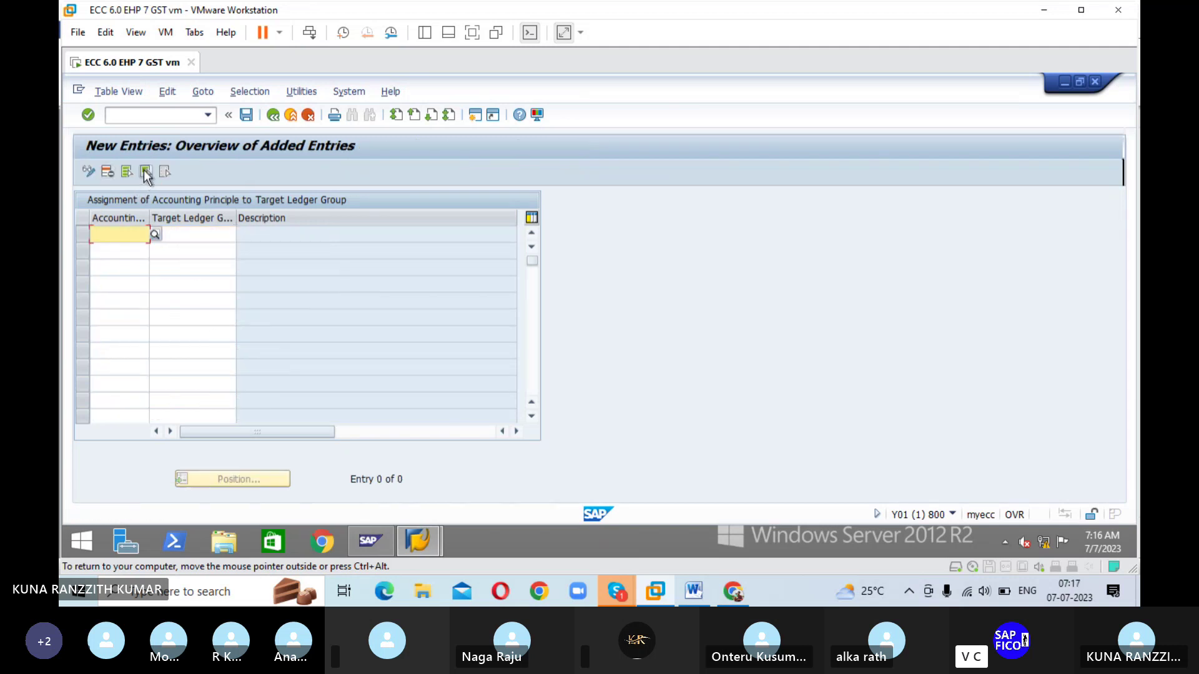
type("R")
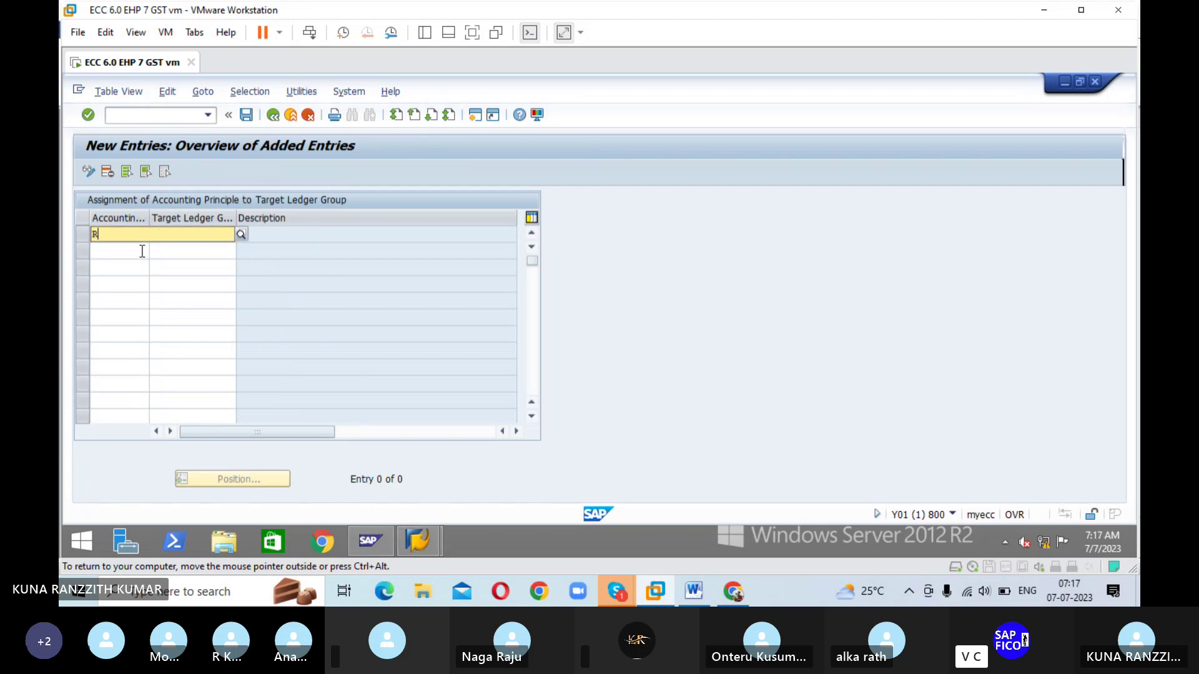
type("A")
key("Down")
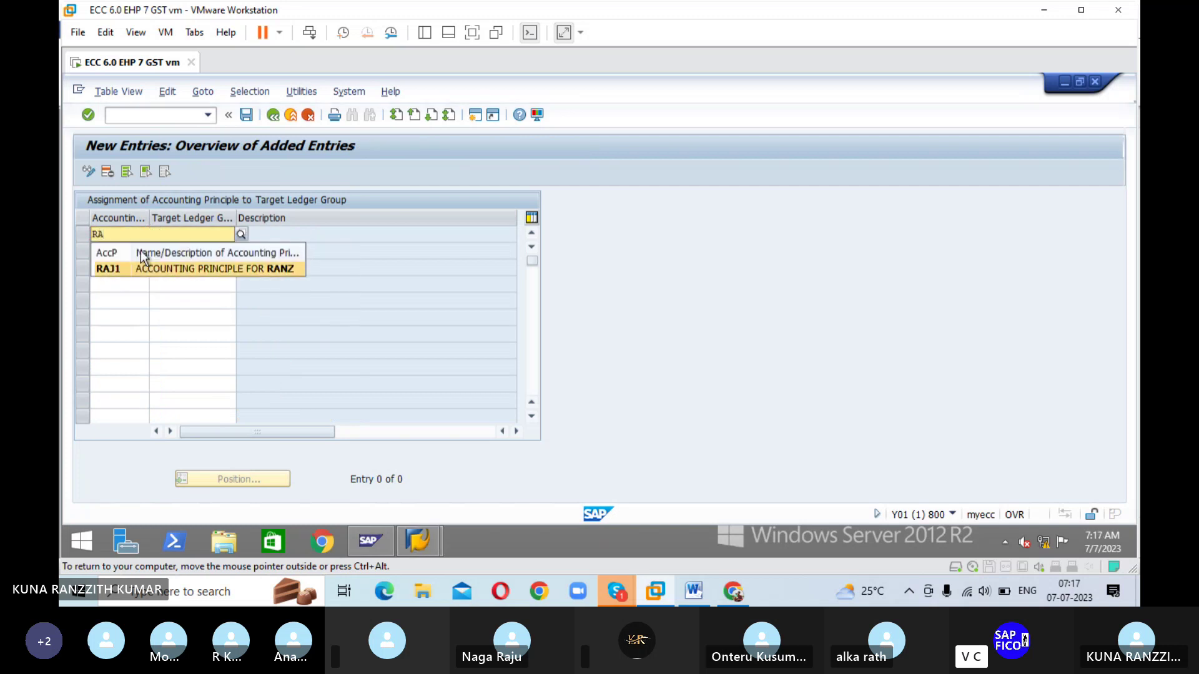
key("Return")
key("Tab")
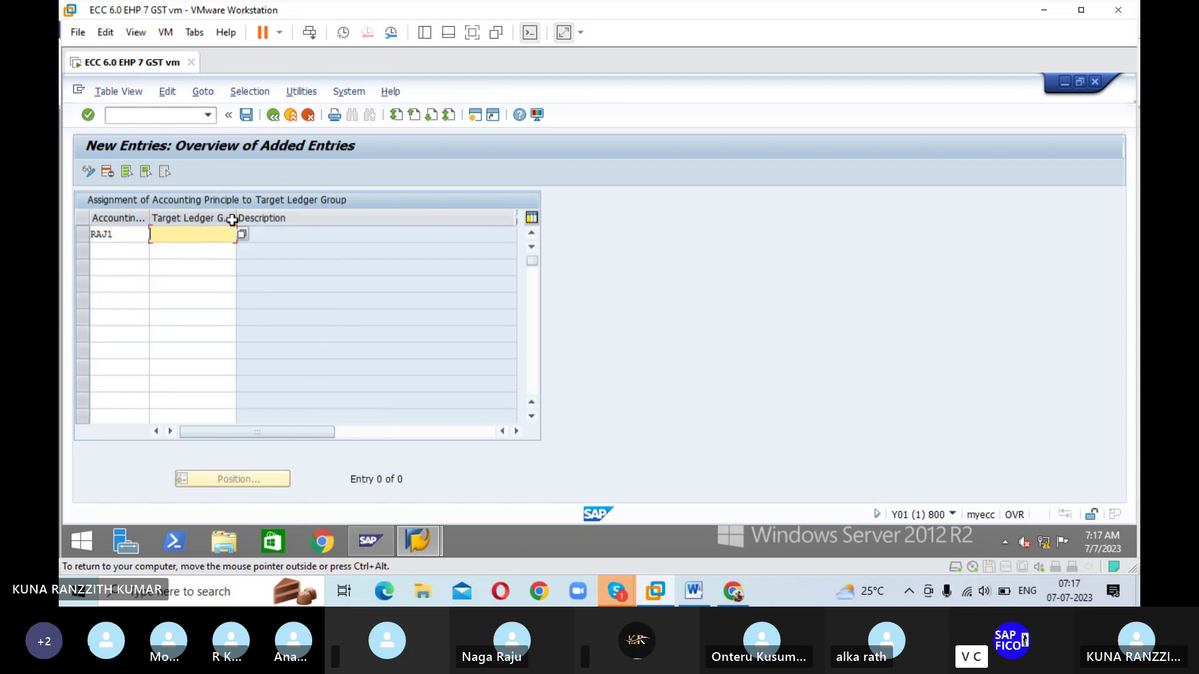
- Assign target ledger group 0L (Leading Ledger) to RAJ1 and save it with the proposed customizing request
left_click(245, 236)
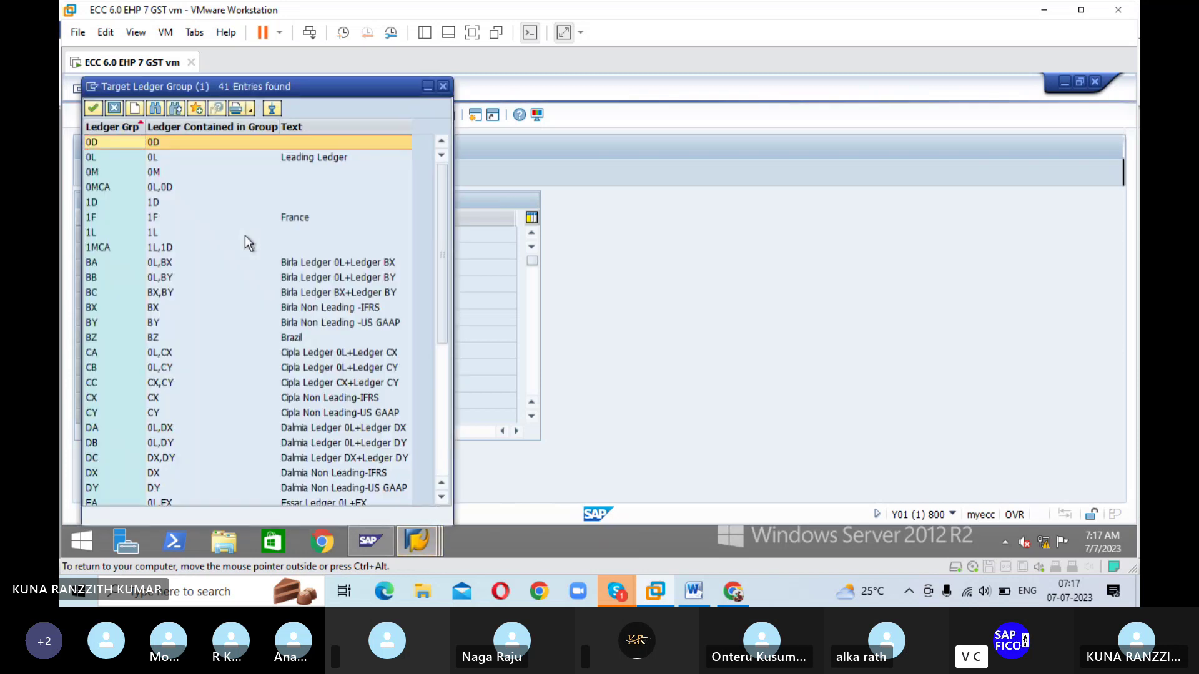
left_click(188, 158)
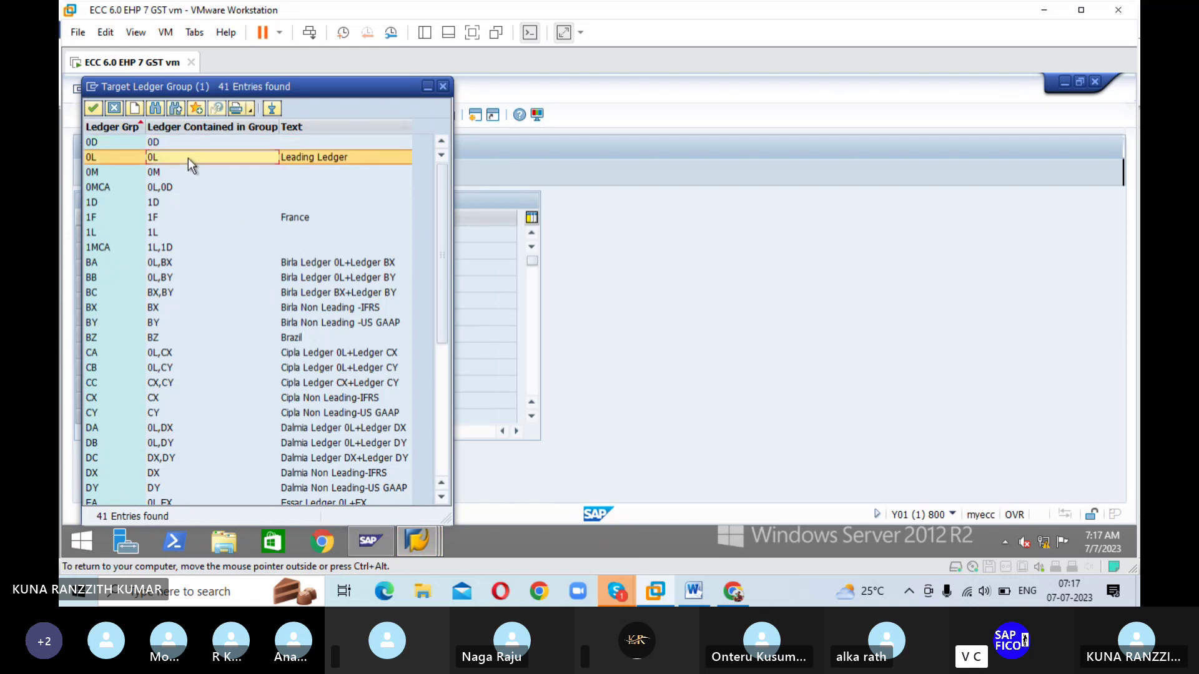
left_click(94, 110)
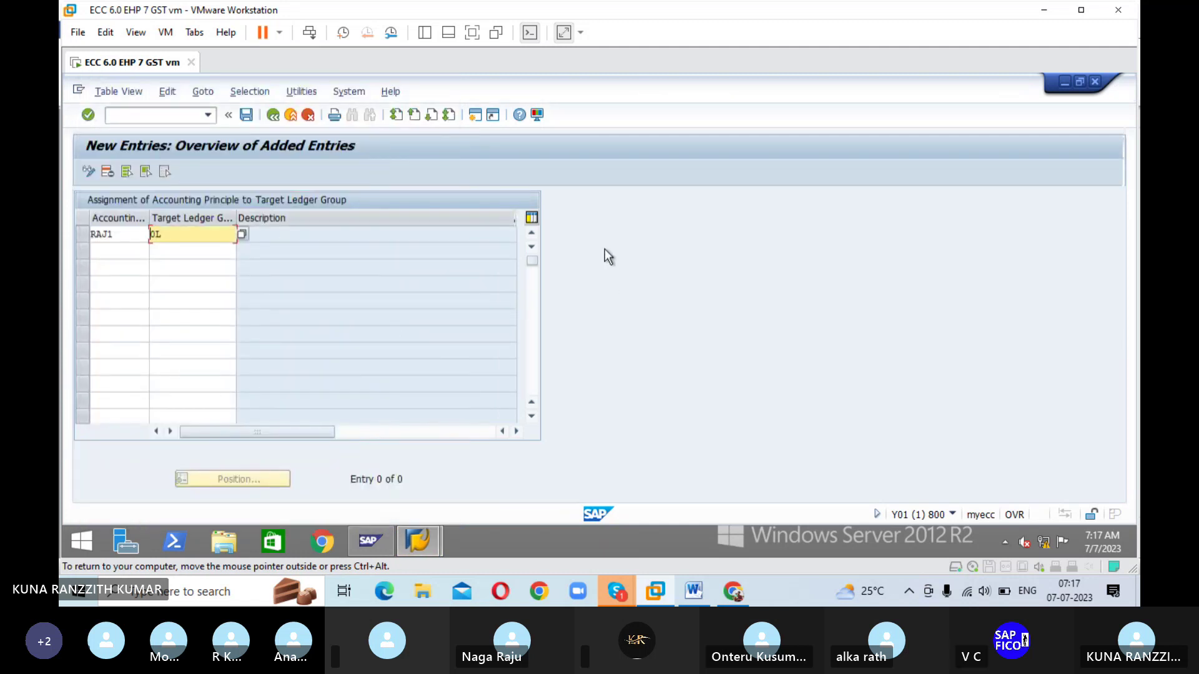
key("Return")
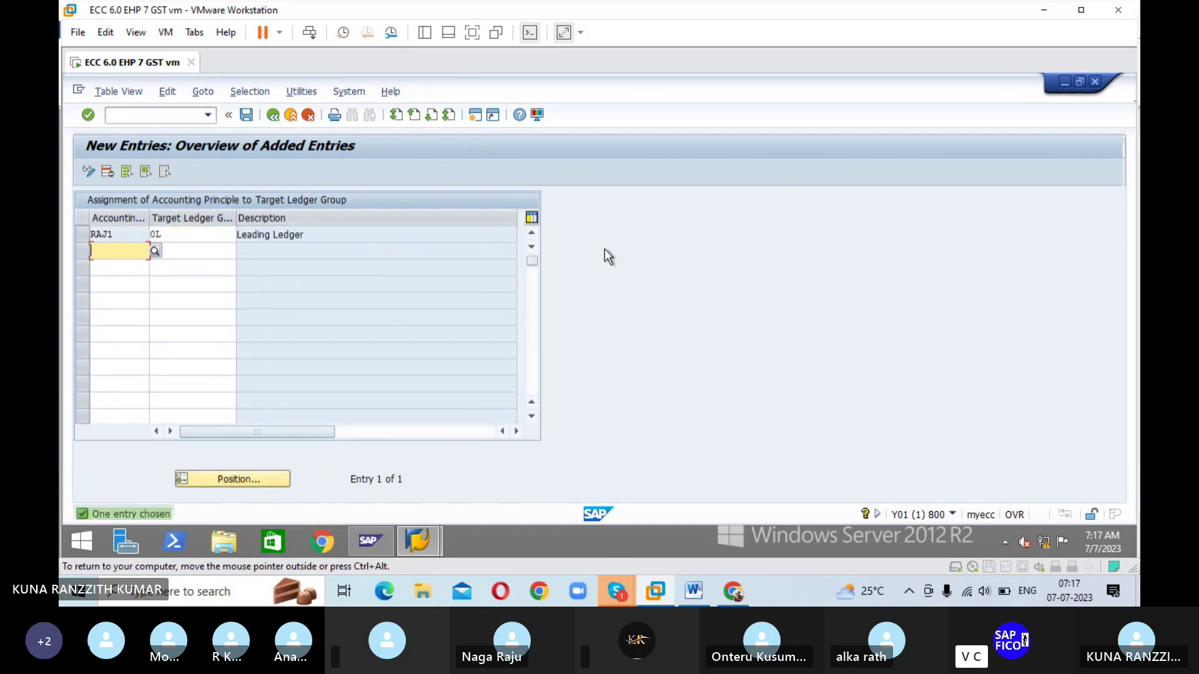
left_click(247, 117)
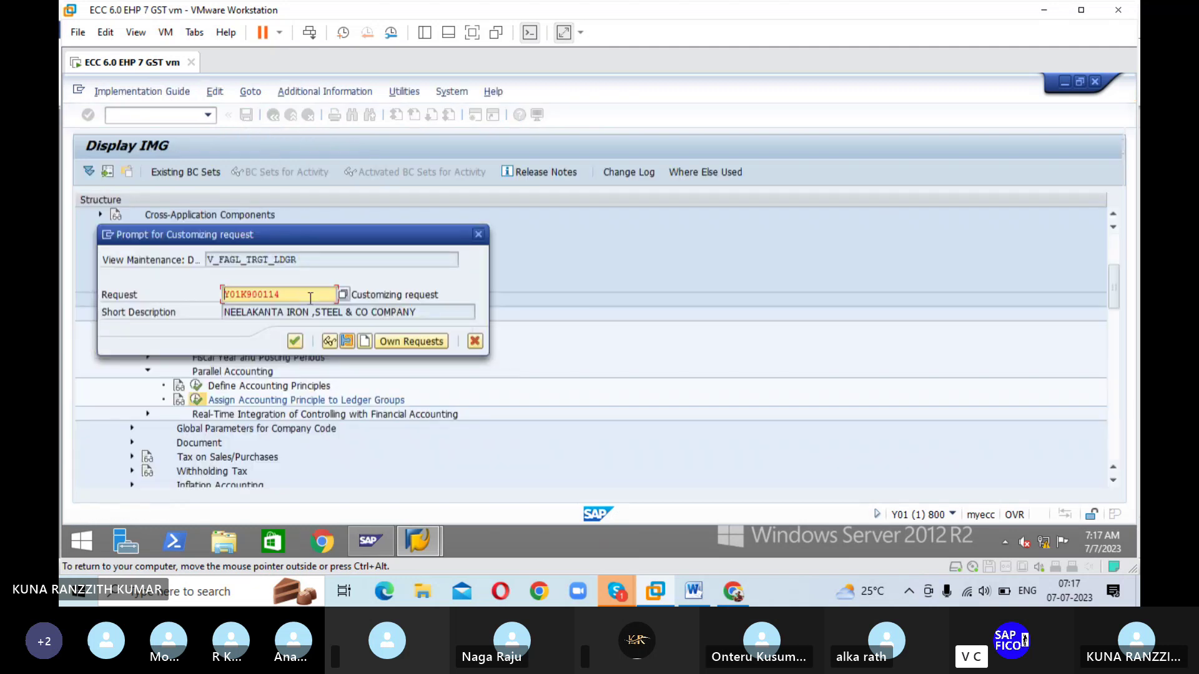
left_click(294, 341)
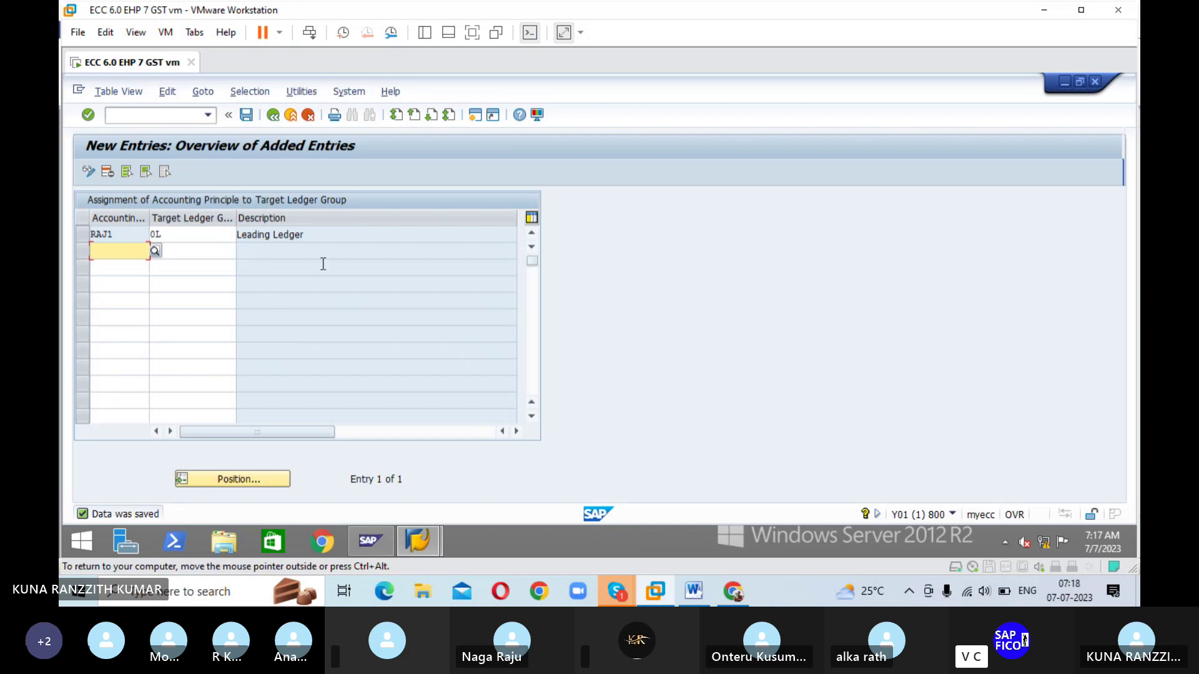
- Switch to the Word document to check the step following ledger group assignment, and return to the IMG structure in the SAP virtual machine
left_click(695, 590)
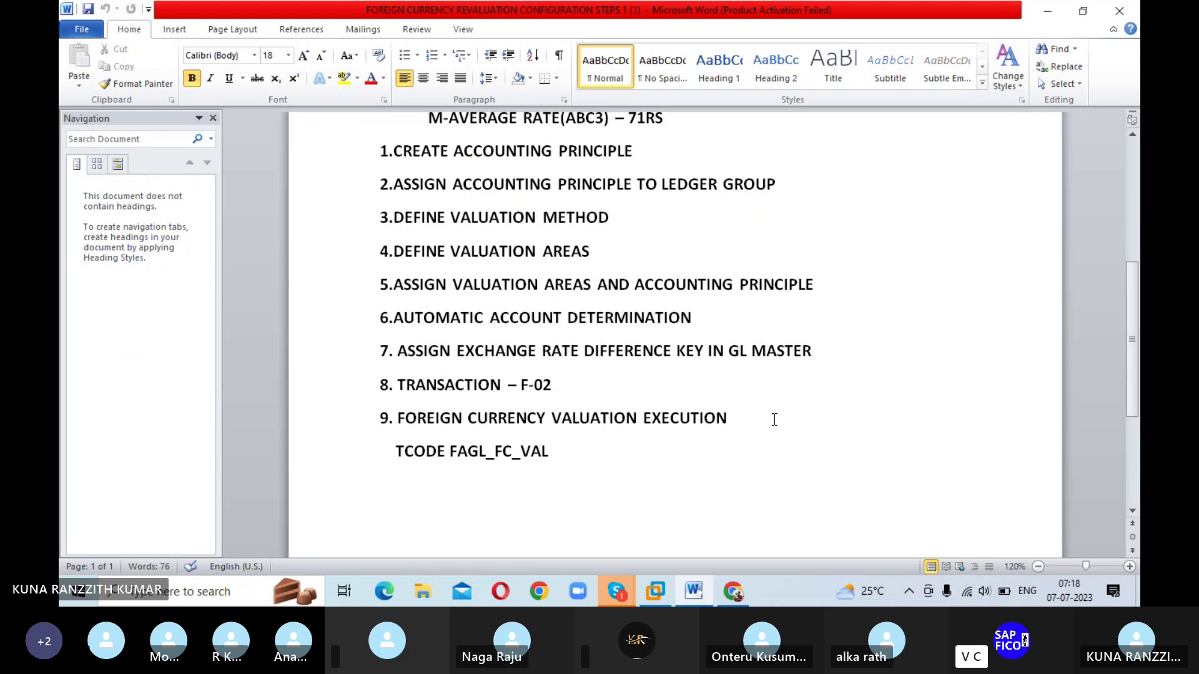
left_click(655, 591)
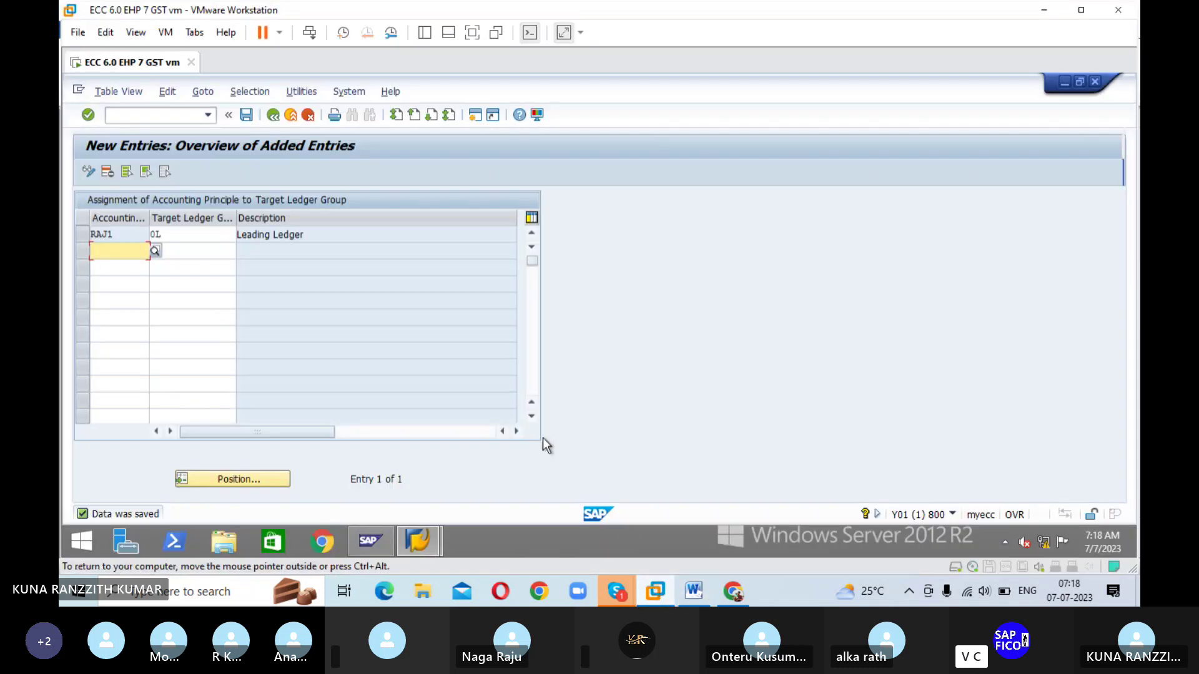
left_click(274, 116)
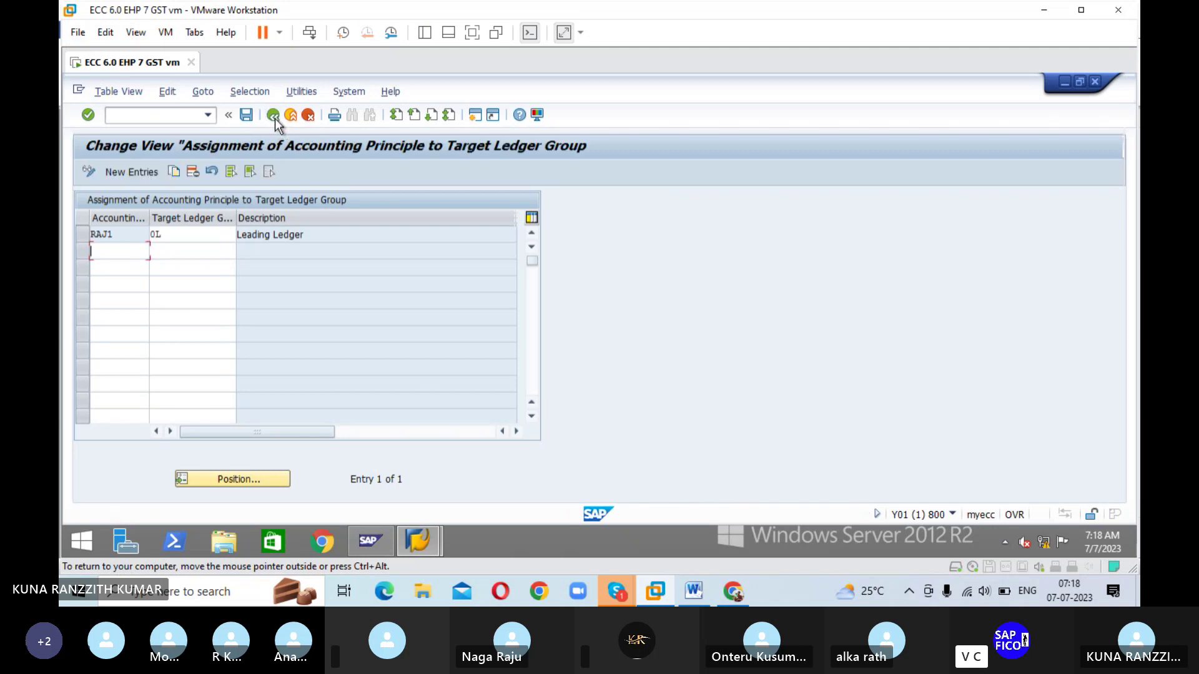
left_click(275, 116)
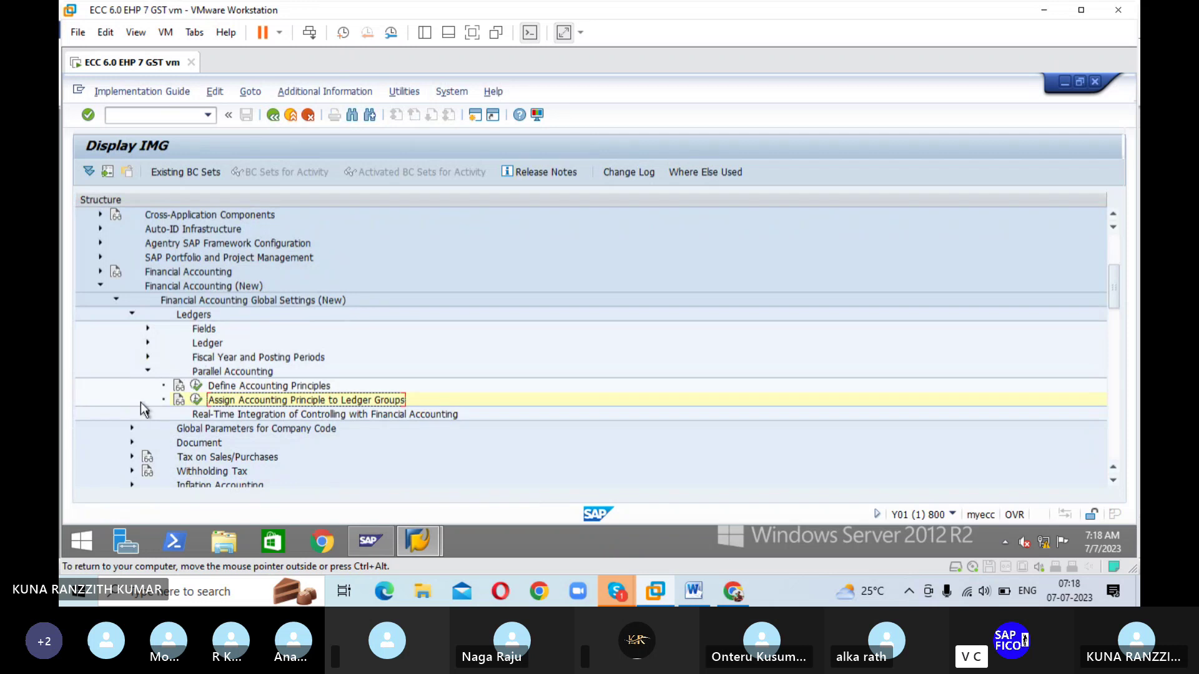
- Open the Define Valuation Methods activity under General Ledger Accounting (New), Periodic Processing, Valuate in the IMG structure
left_click(148, 371)
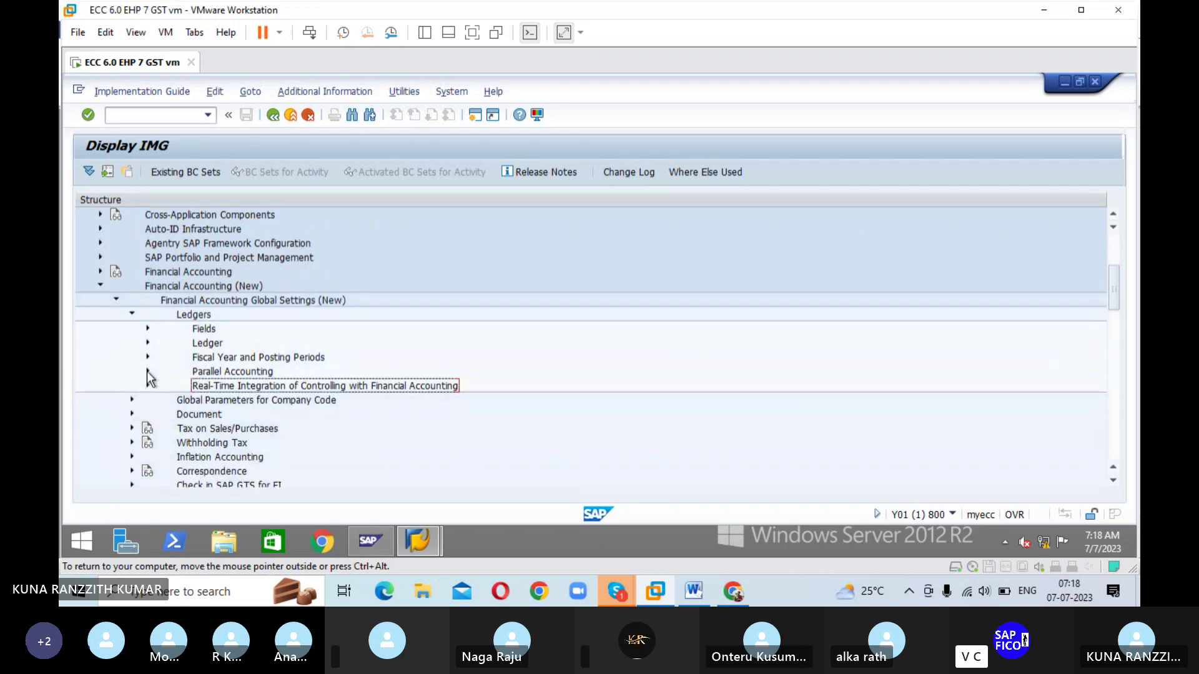
left_click(117, 301)
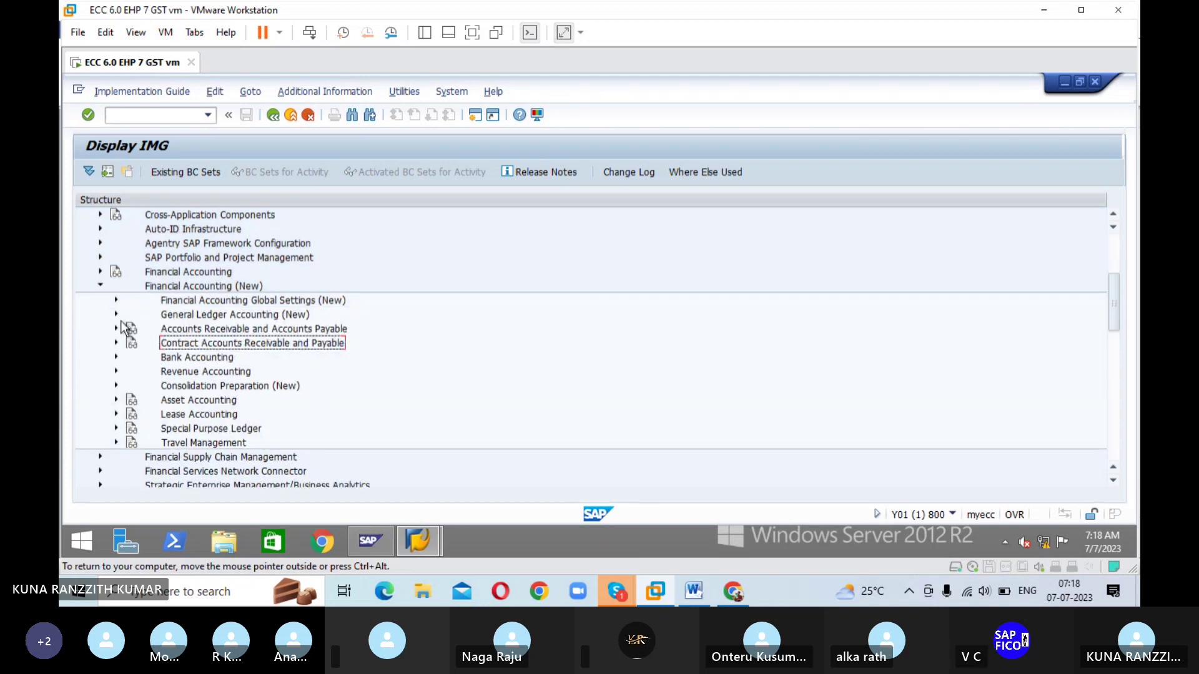
left_click(117, 315)
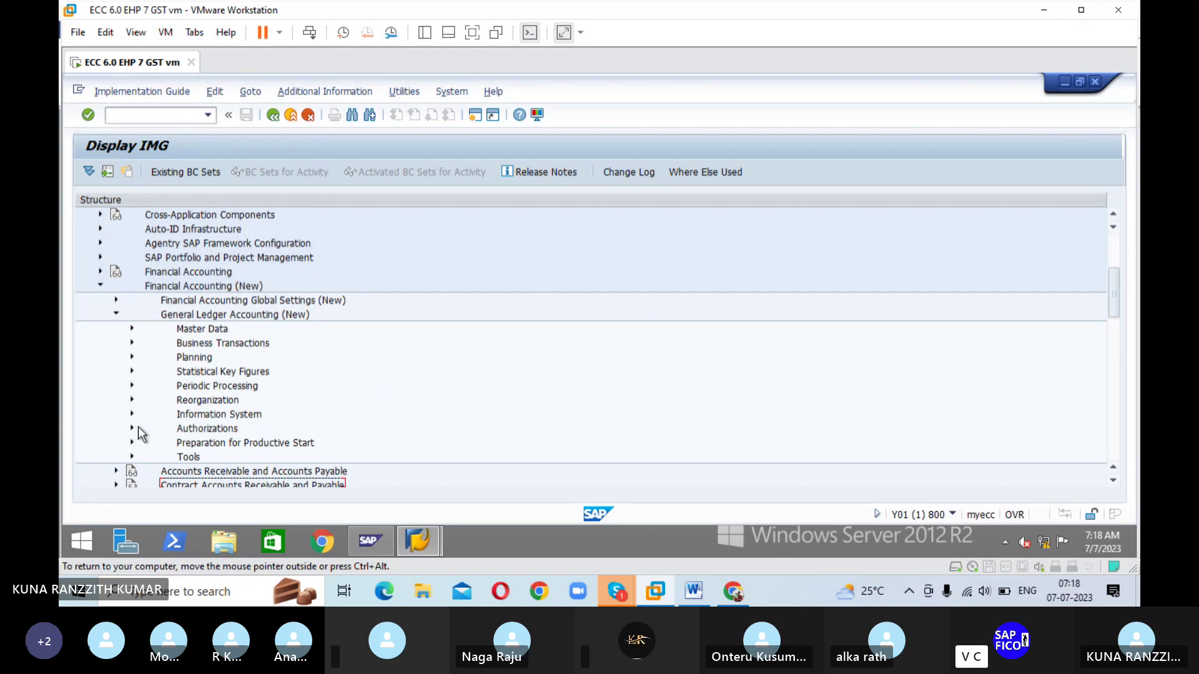
left_click(132, 385)
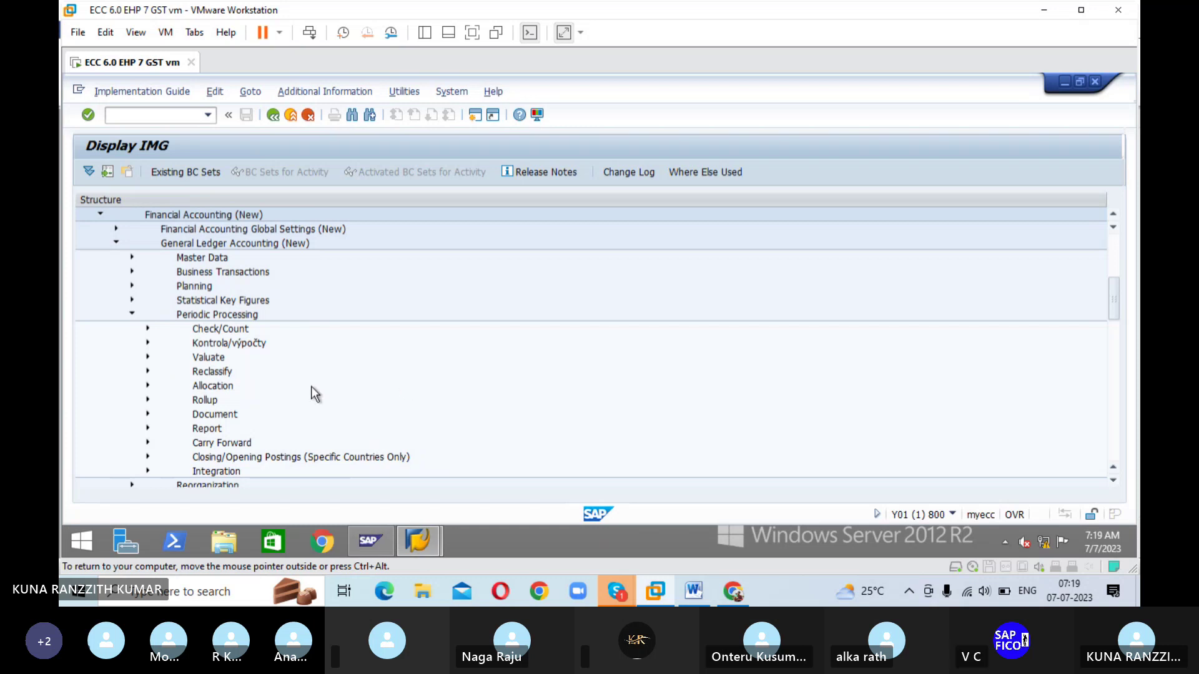
left_click(148, 358)
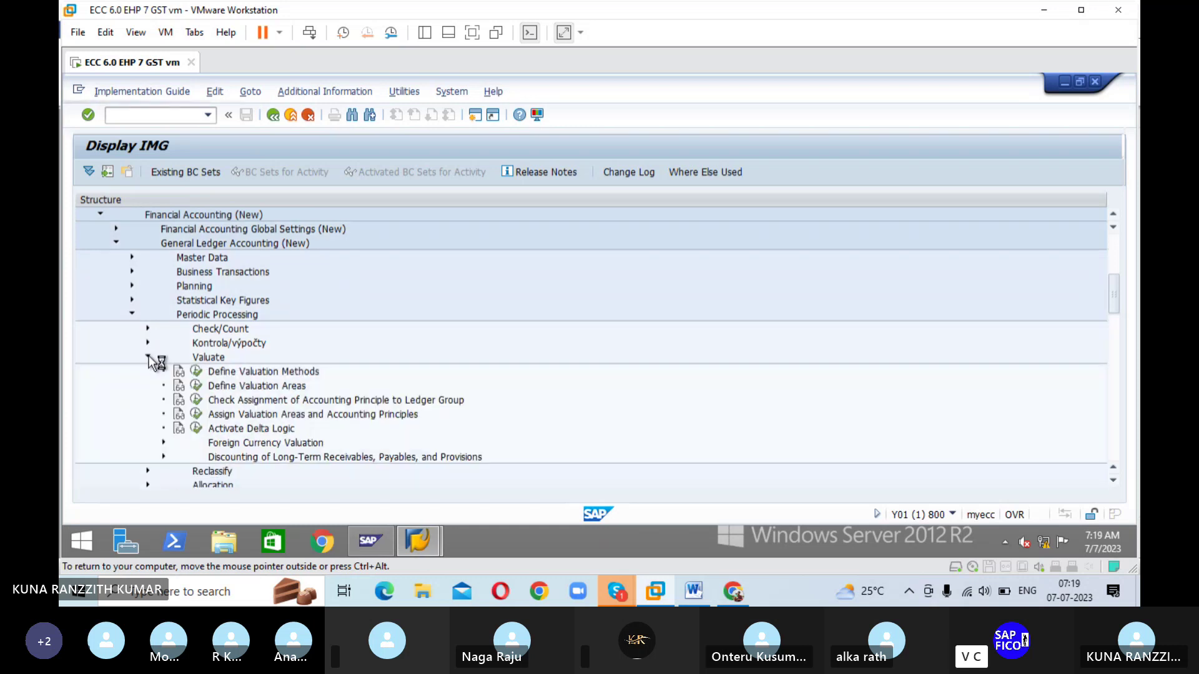
left_click(195, 373)
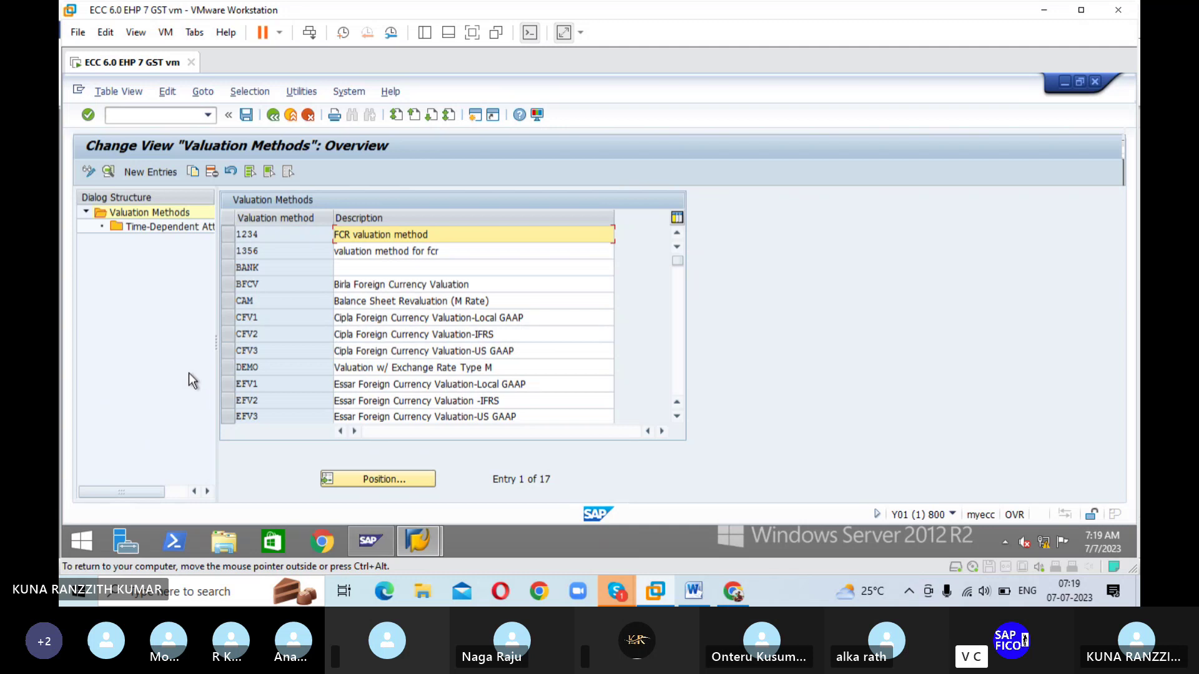
- Start a new valuation method RAJ1 described as RAJ1 VALUATION METHOD, with Always evaluate as its valuation procedure
left_click(163, 173)
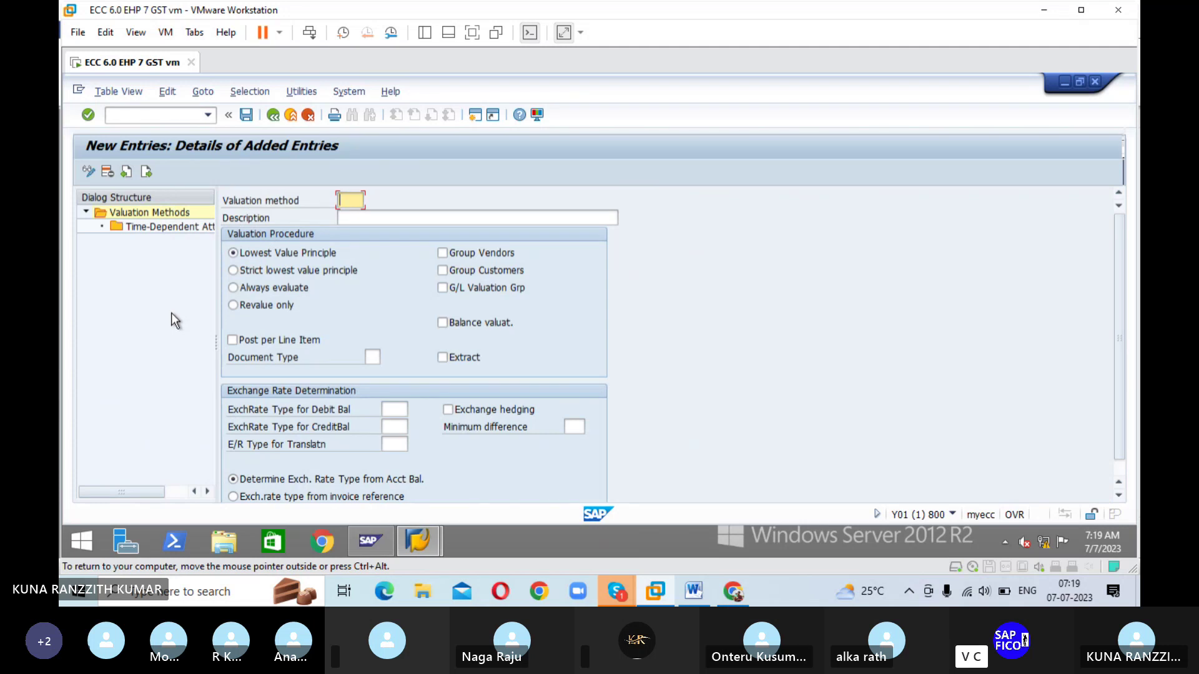
type("RAJV")
key("BackSpace")
type("1")
key("Tab")
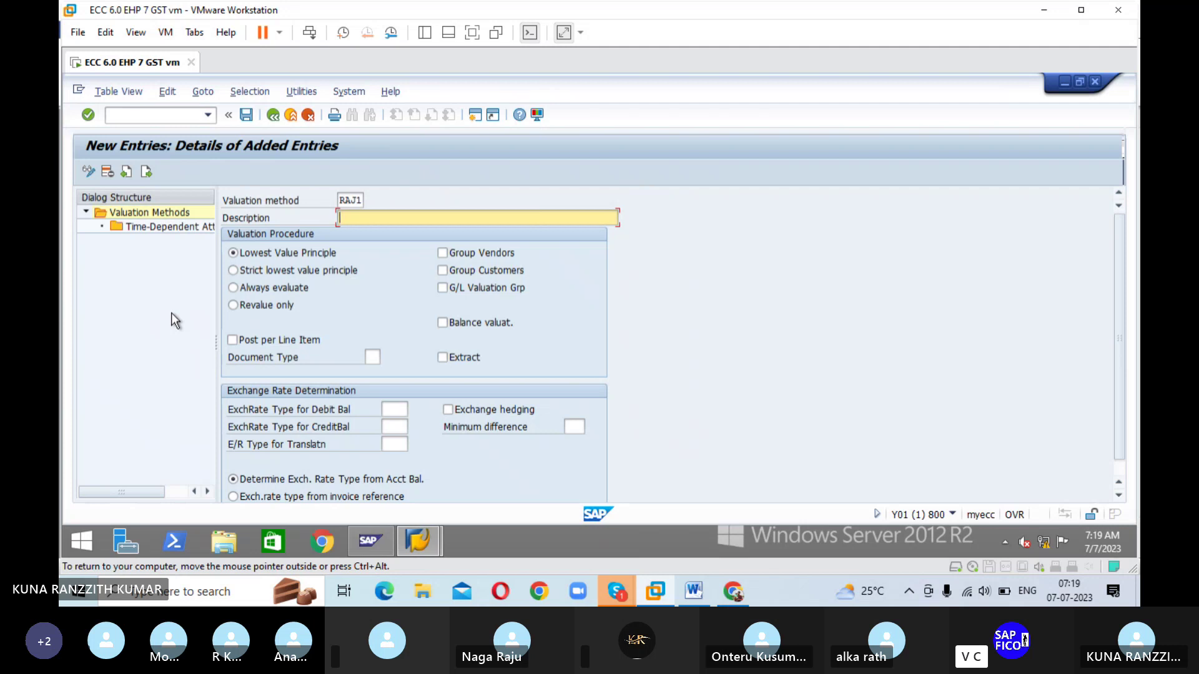
type("RAJ")
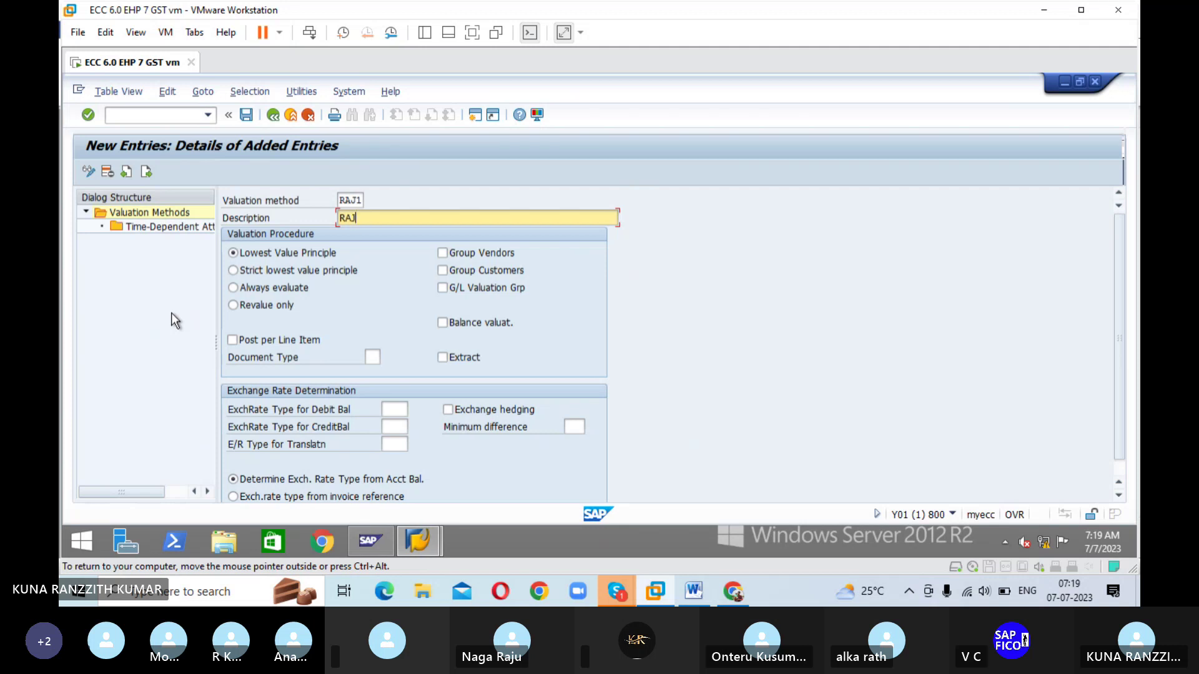
type("1 VAL")
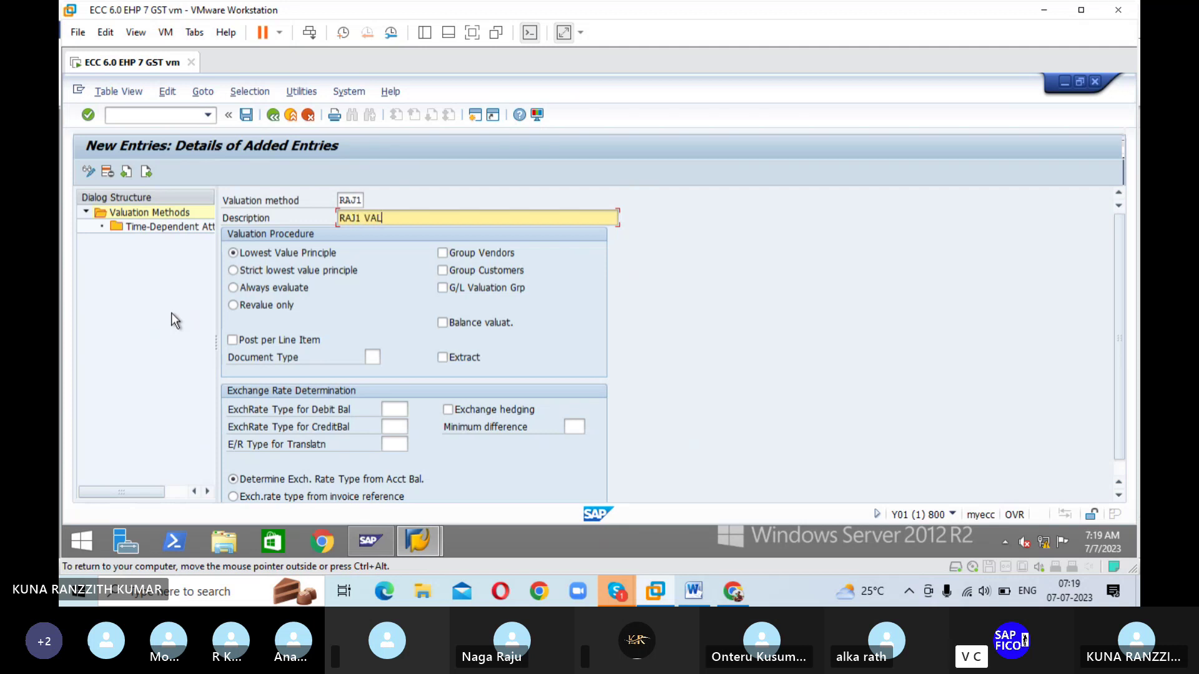
type("UATION METHOD")
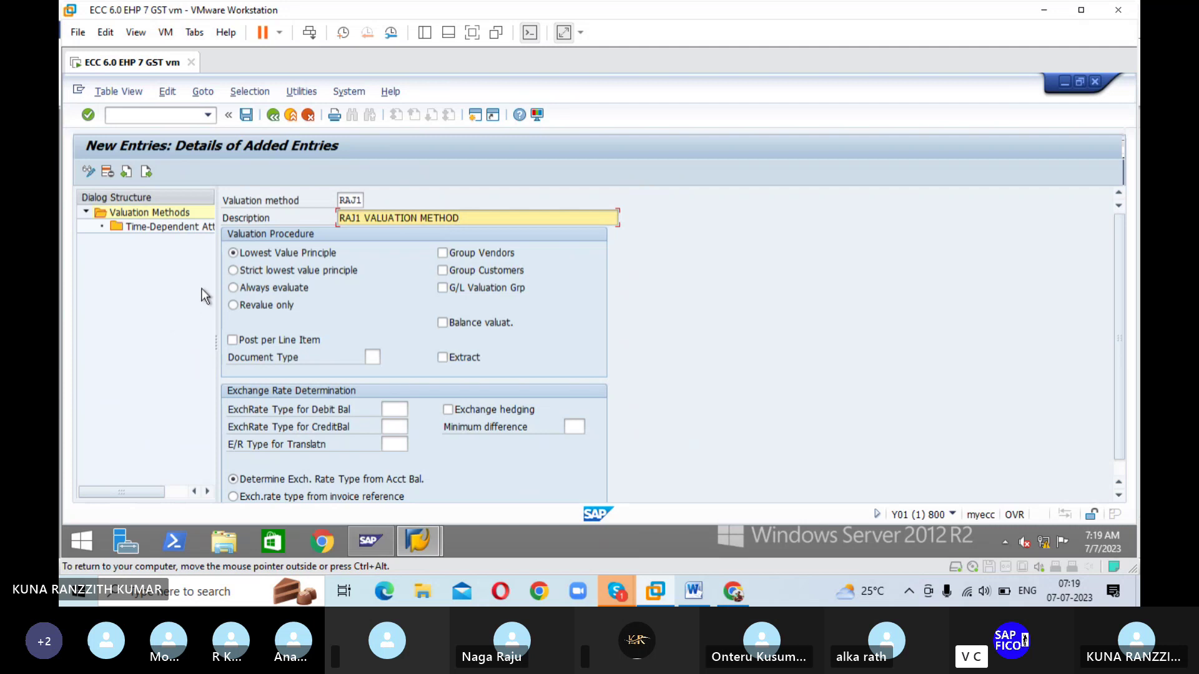
left_click(233, 288)
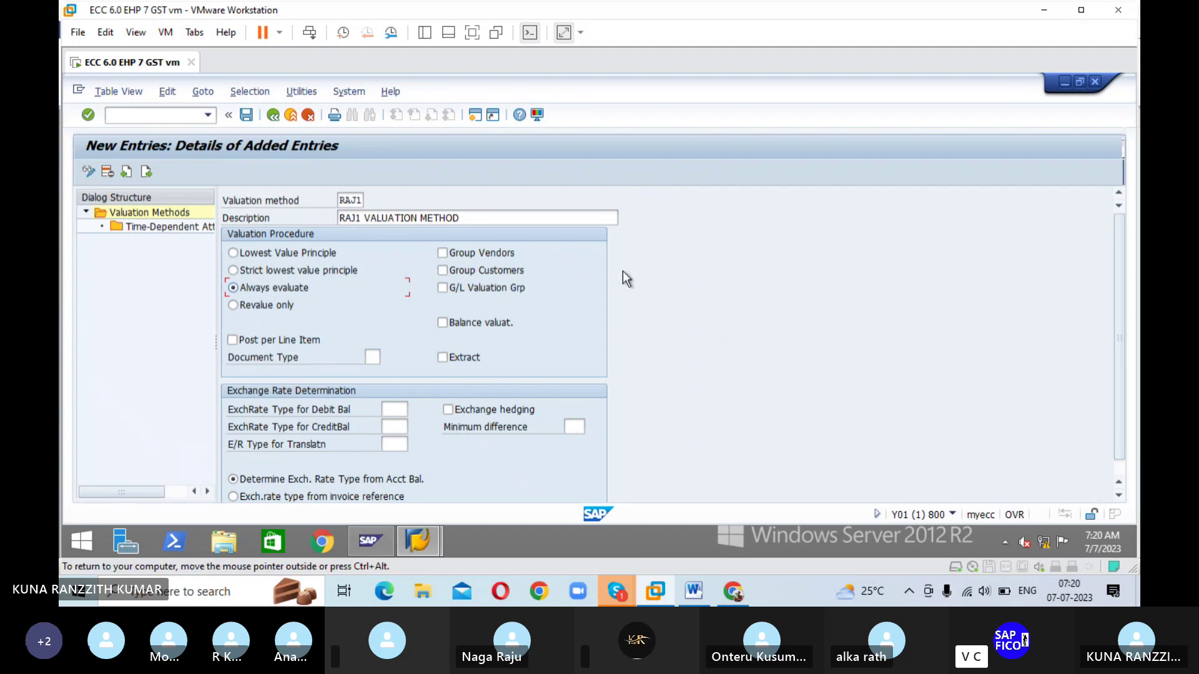
left_click(444, 253)
left_click(443, 270)
left_click(444, 288)
left_click(443, 253)
left_click(444, 271)
- Set the valuation method's document type to SA (G/L account document)
left_click(370, 357)
type("S")
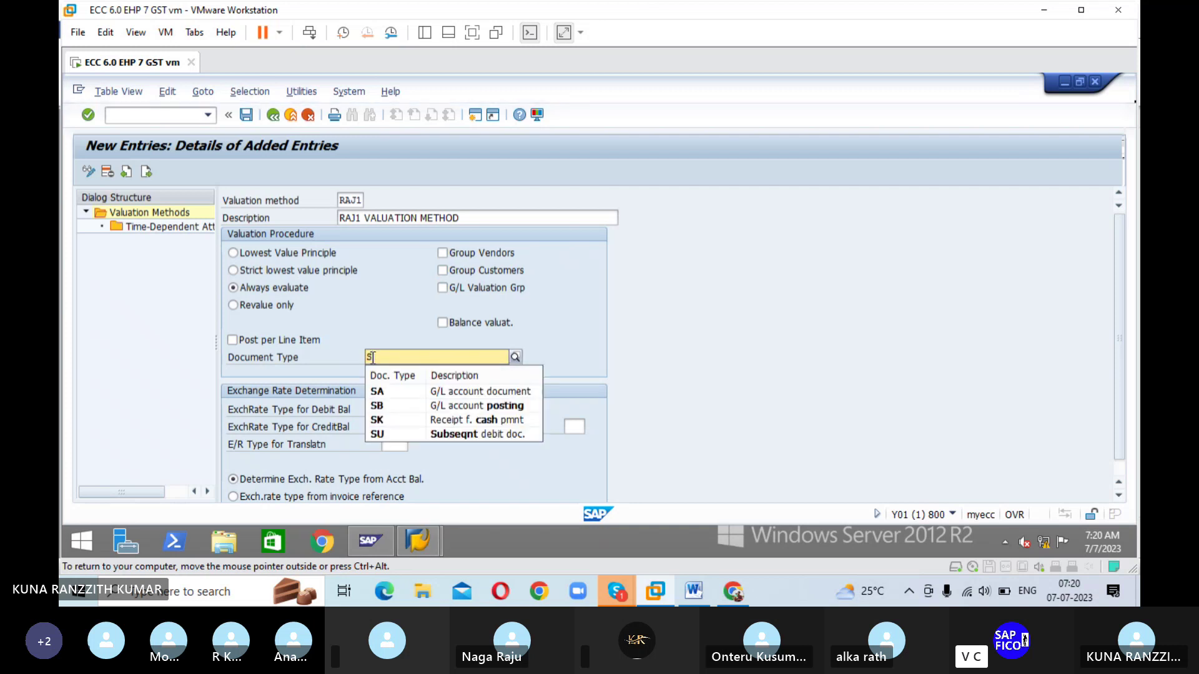
type("A")
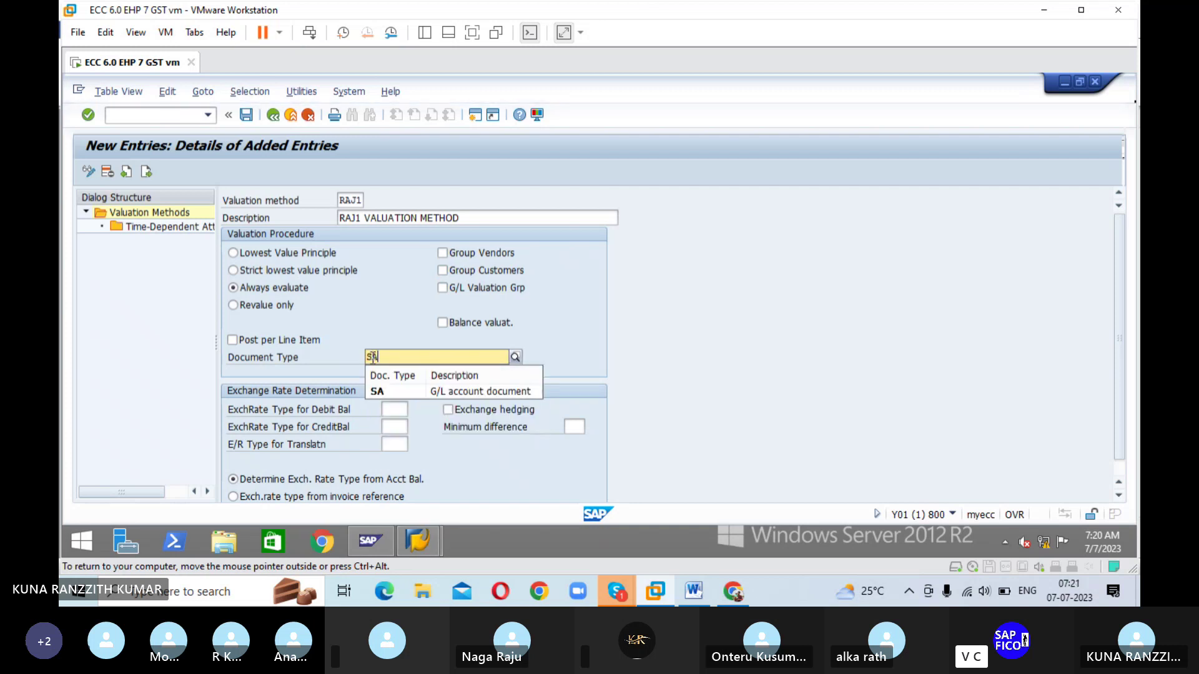
key("Down")
key("Return")
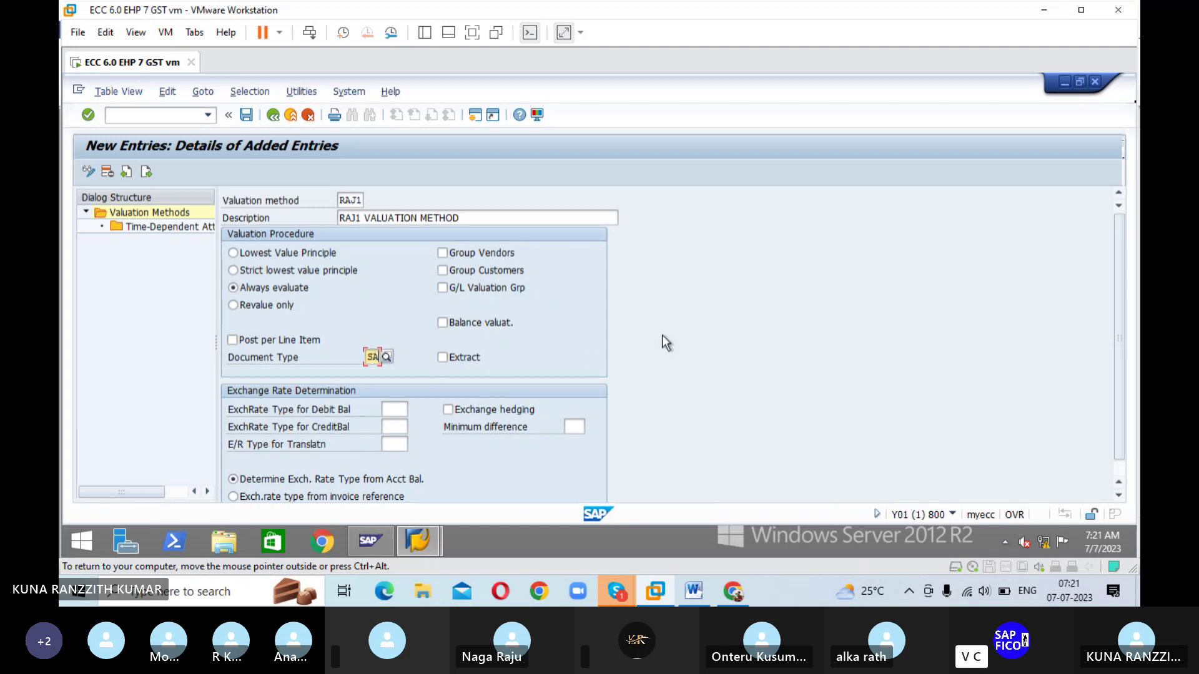
- Set the exchange rate types for debit balance and credit balance both to RAJ1 (foreign currency buying rate)
scroll(736, 309, "down", 1)
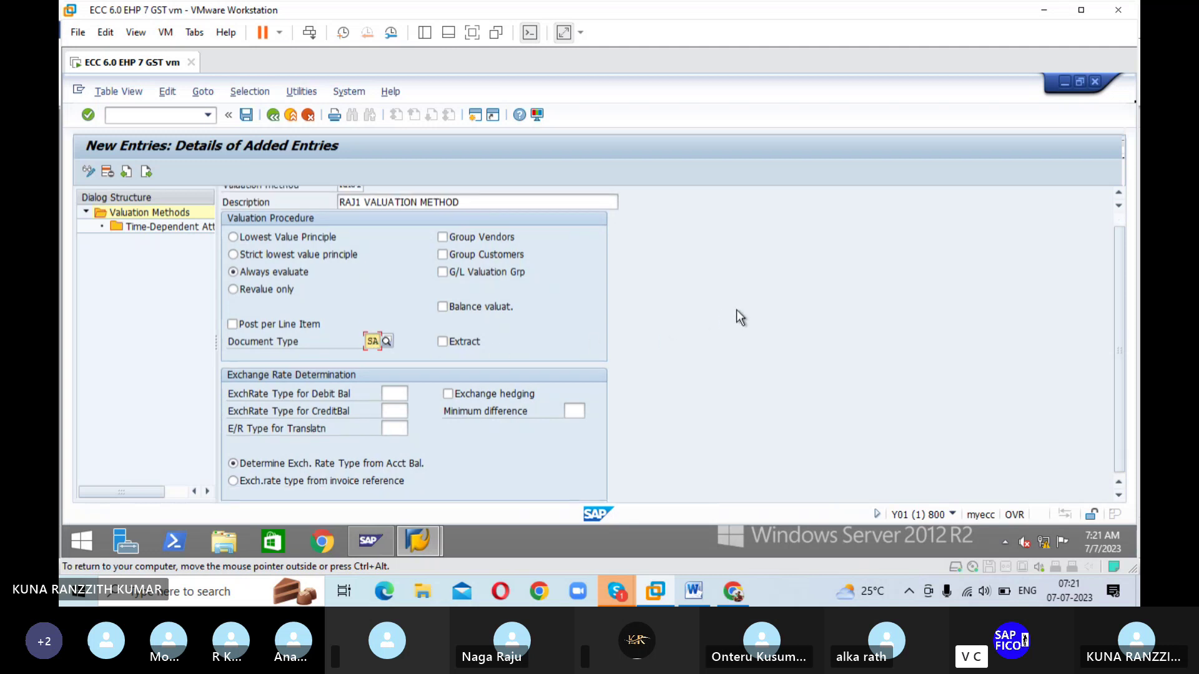
left_click(395, 392)
type("RA")
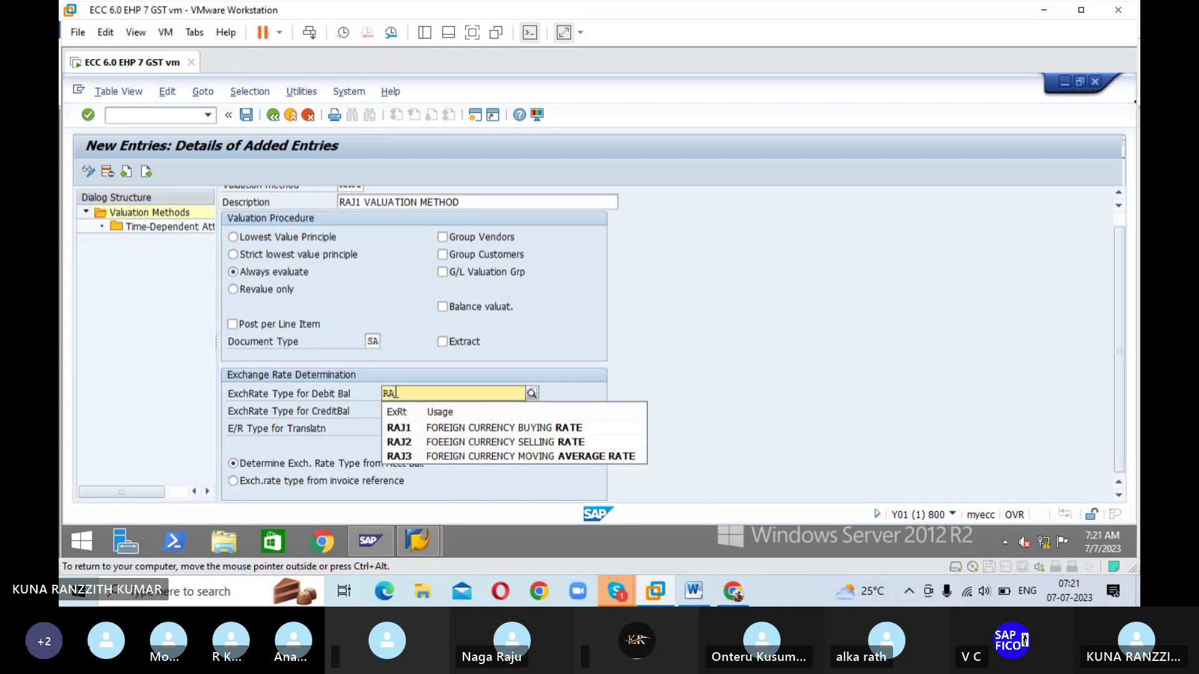
type("J1")
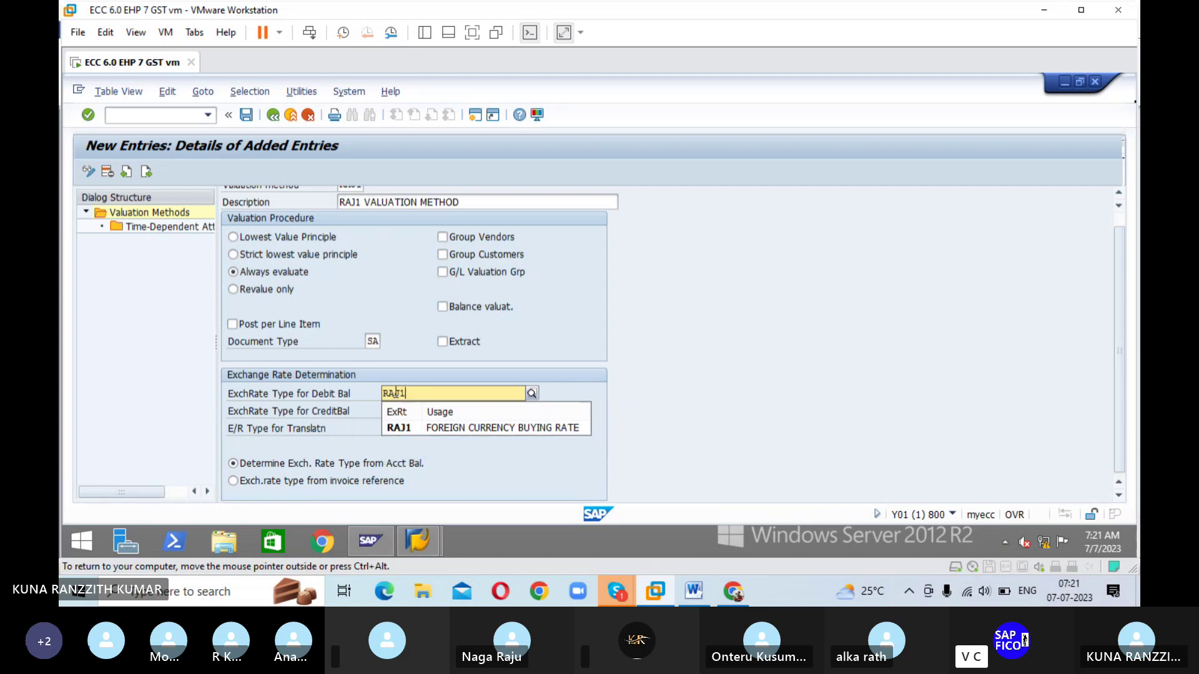
key("Return")
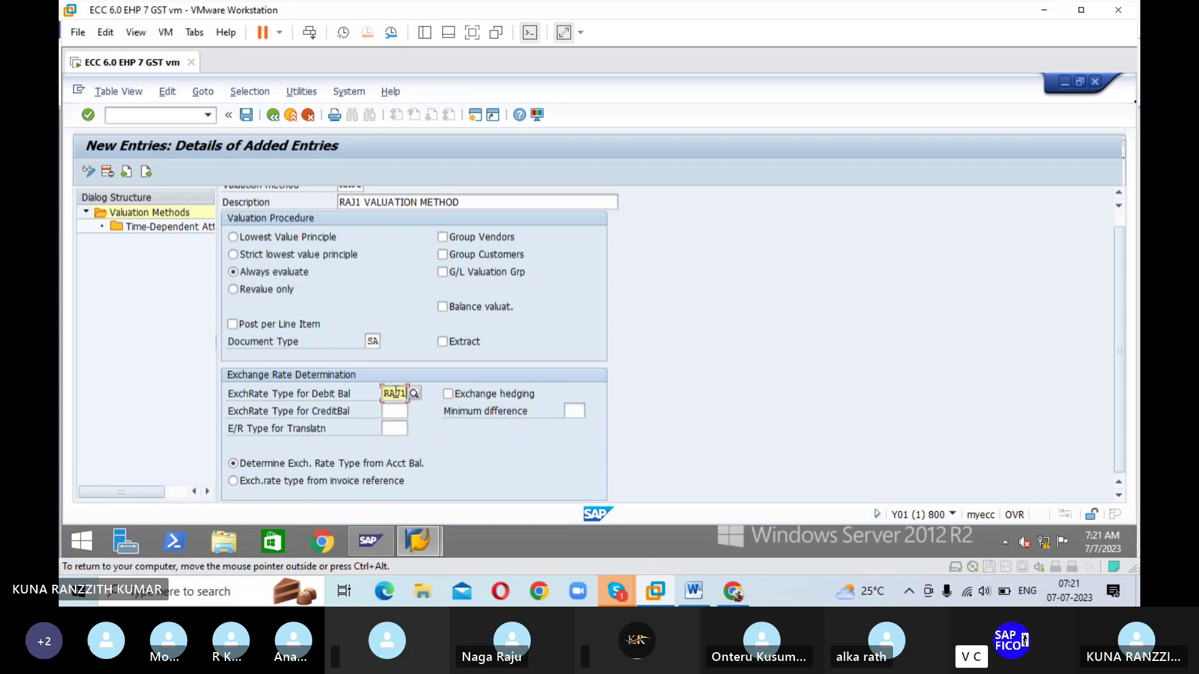
left_click(399, 412)
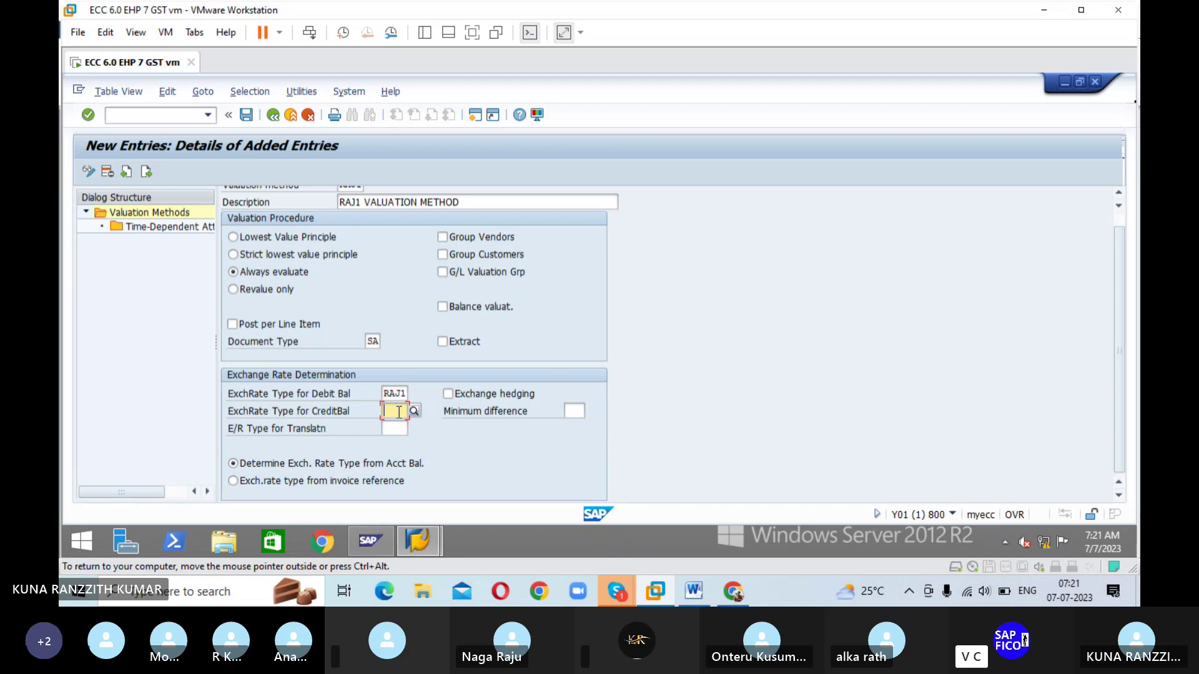
type("RAJ1")
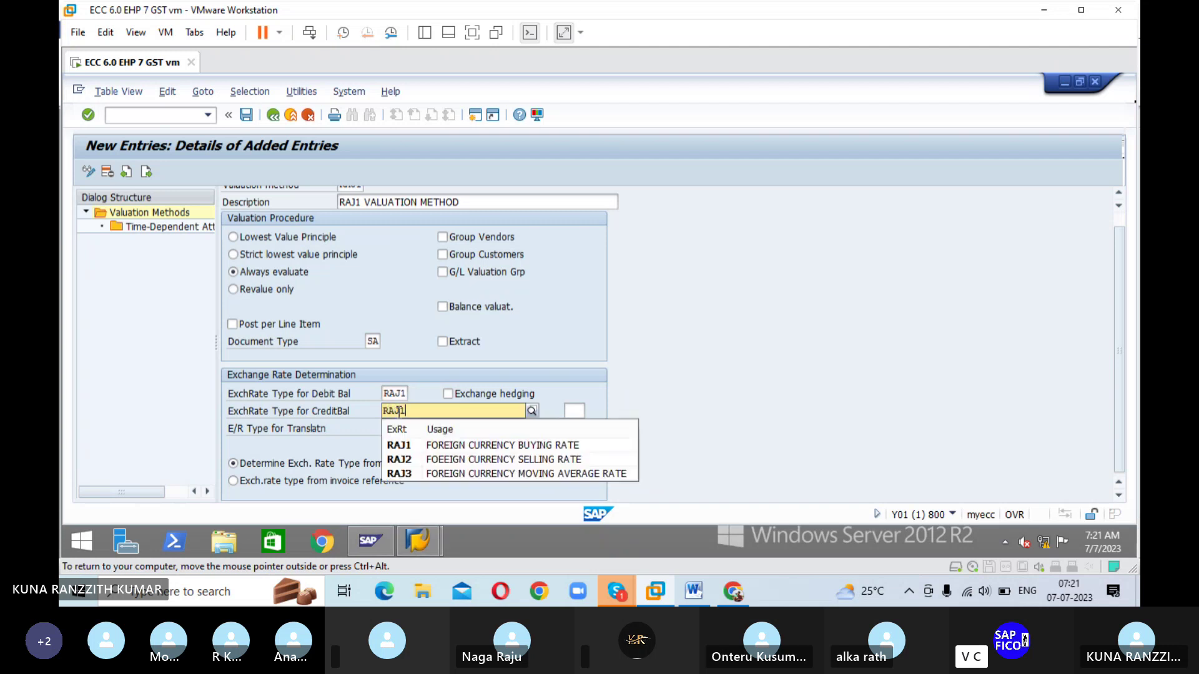
key("Down")
key("Return")
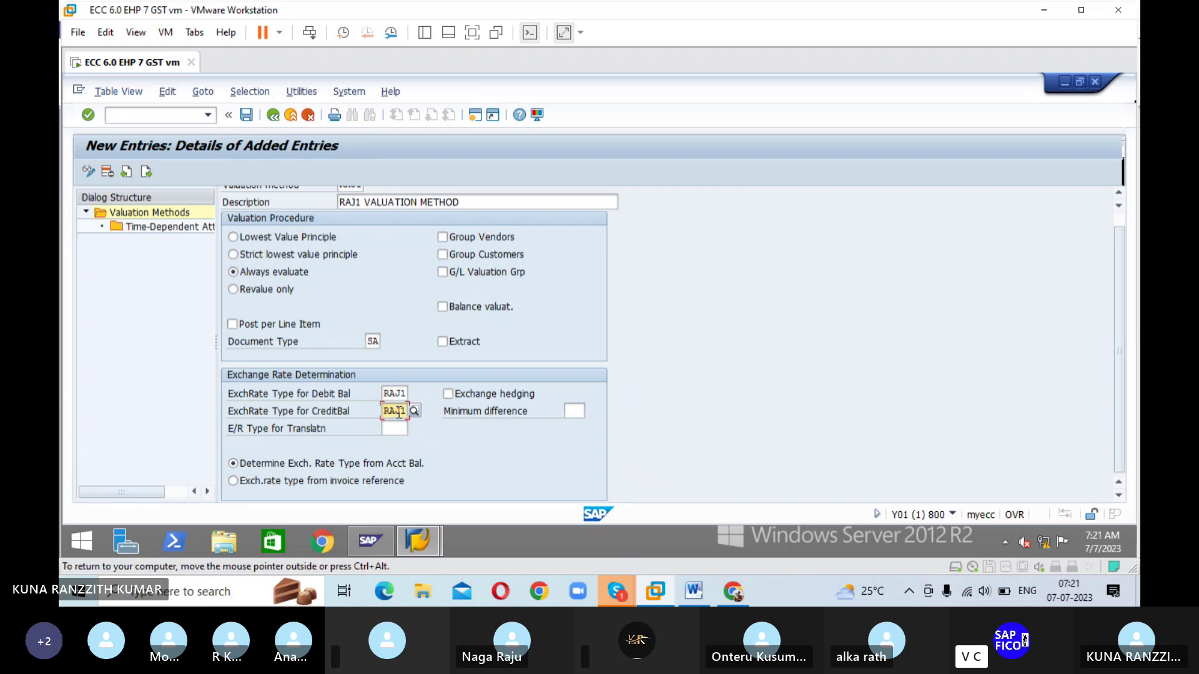
- Confirm the entries and save valuation method RAJ1 with the proposed customizing request
key("Return")
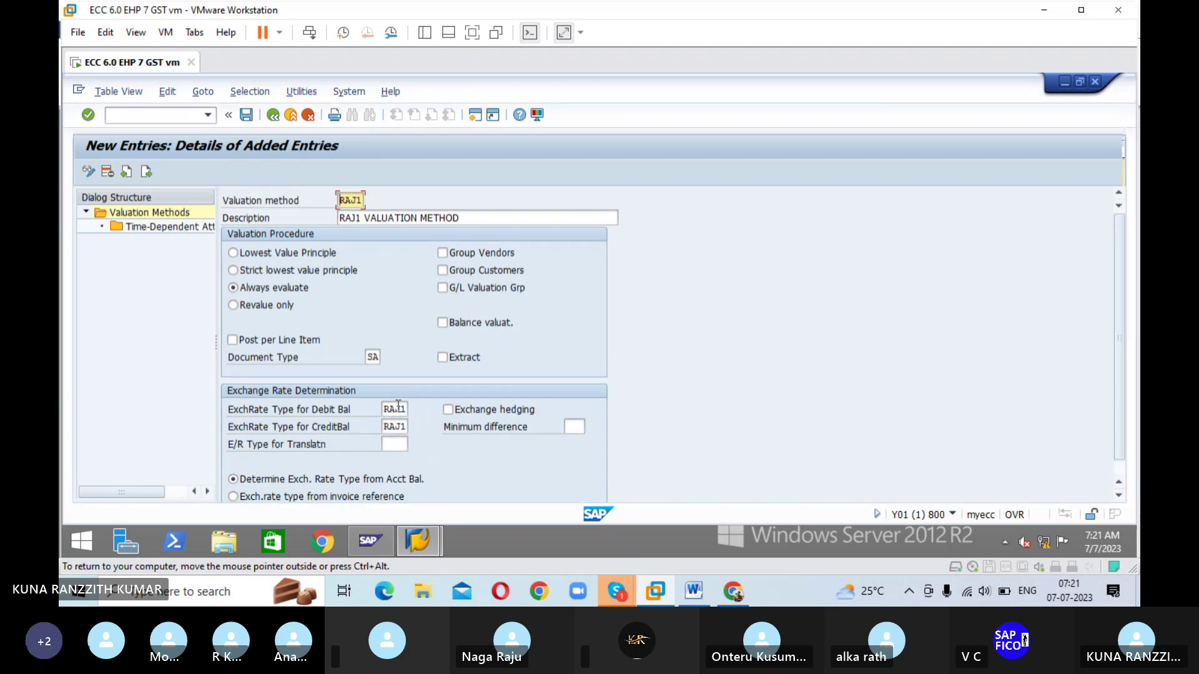
left_click(248, 115)
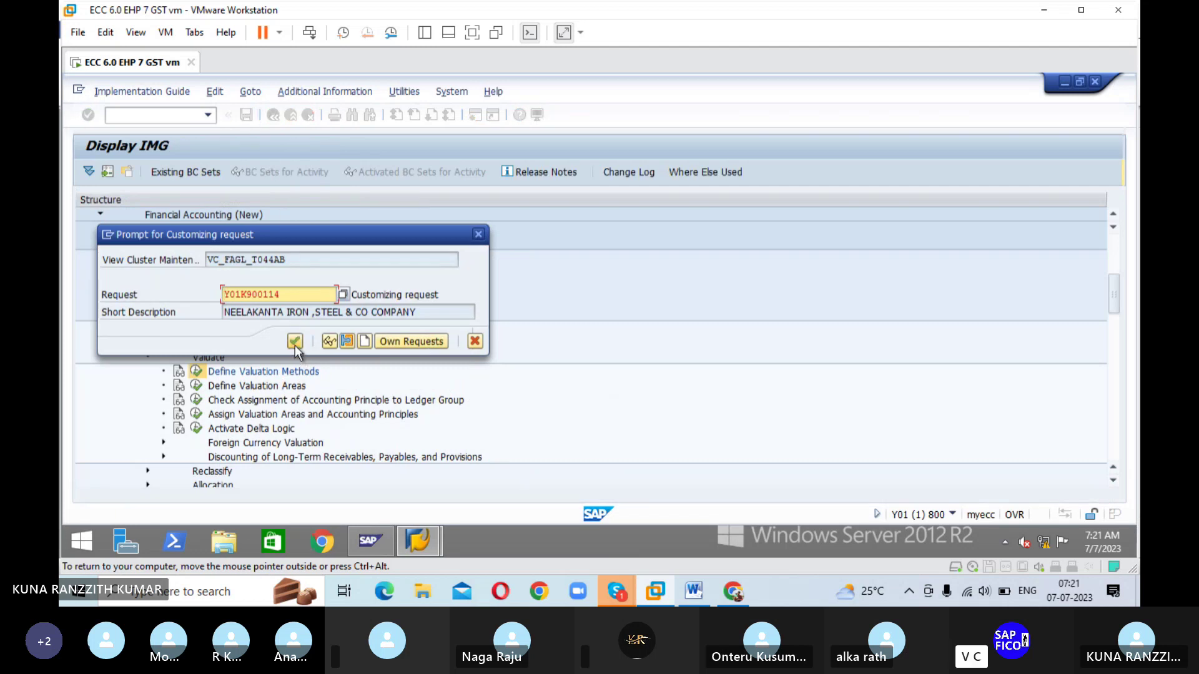
left_click(294, 345)
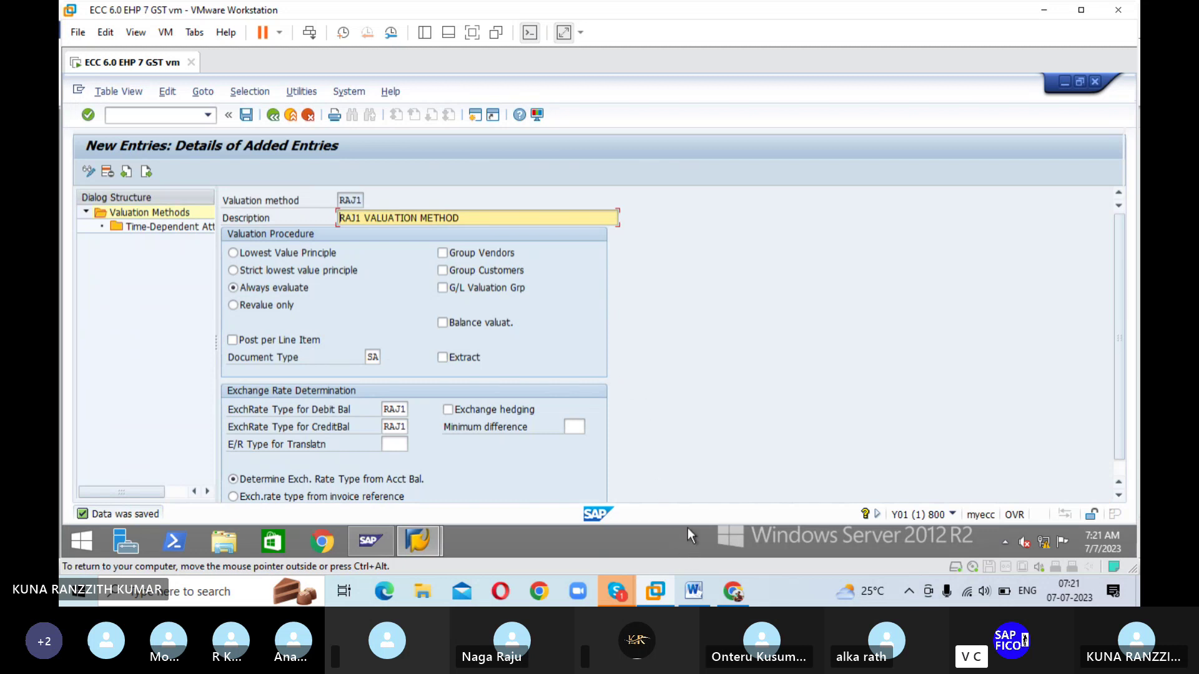
- View the Time-Dependent Attributes of valuation method RAJ1 and go back to its details
left_click(144, 227)
double_click(147, 229)
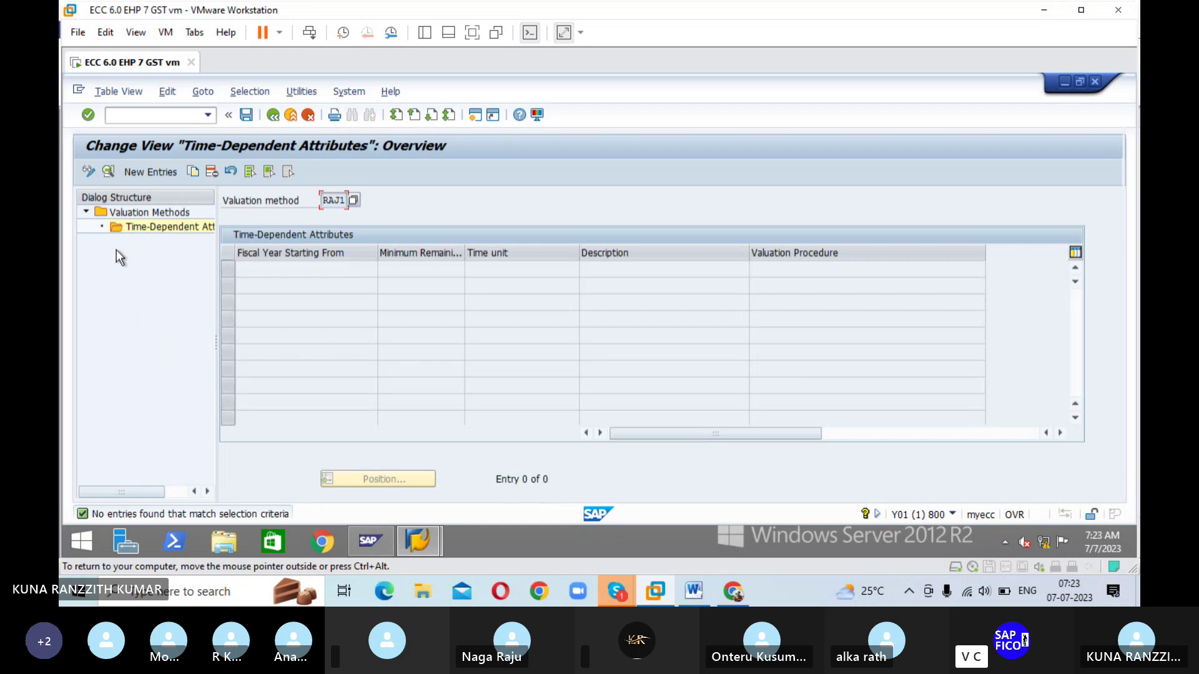
left_click(272, 118)
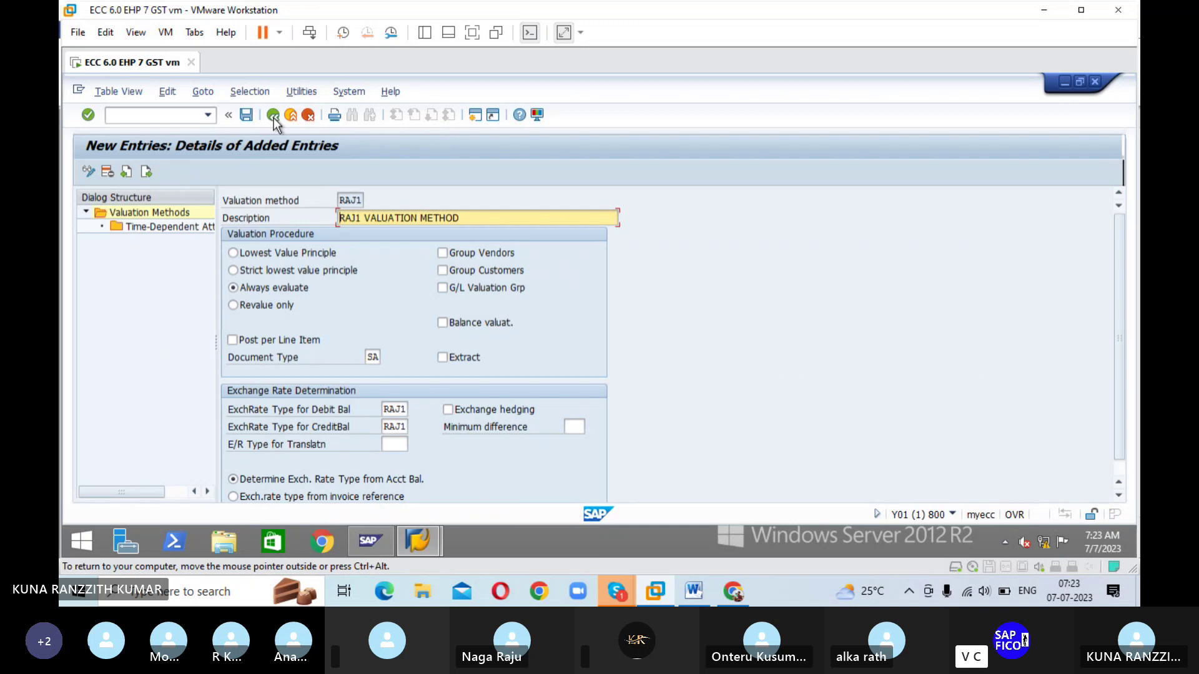
- Return to the IMG structure, check in the Word document which step follows the valuation method, and switch back to the SAP virtual machine
left_click(272, 118)
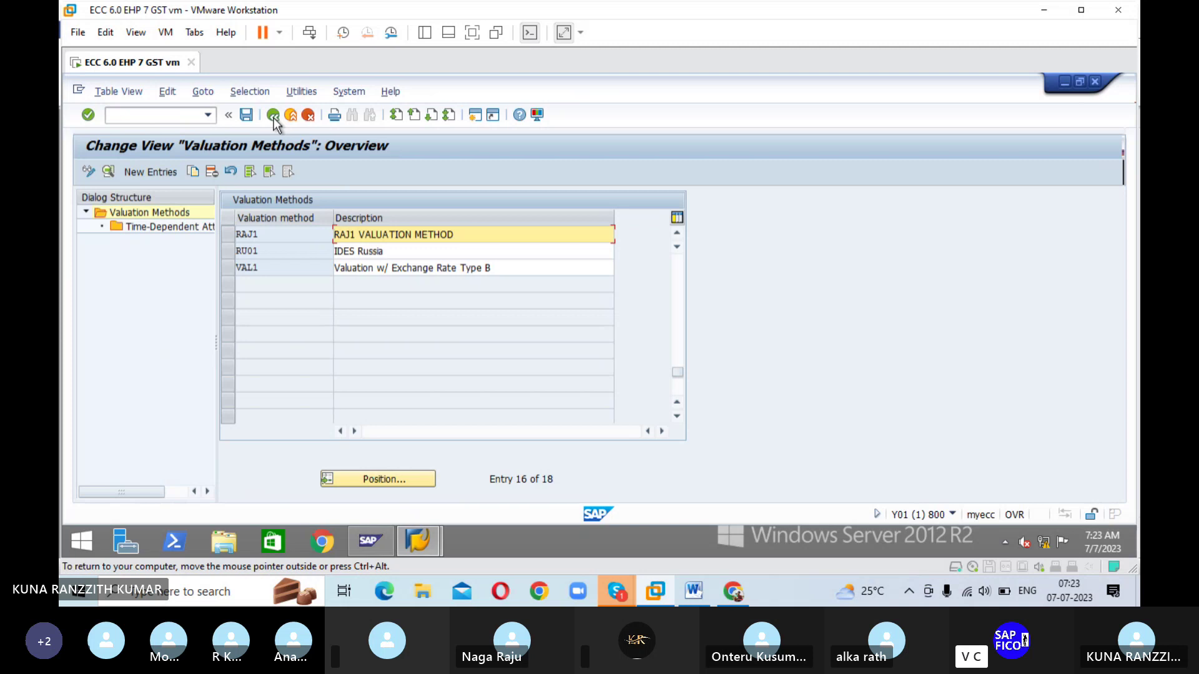
left_click(273, 119)
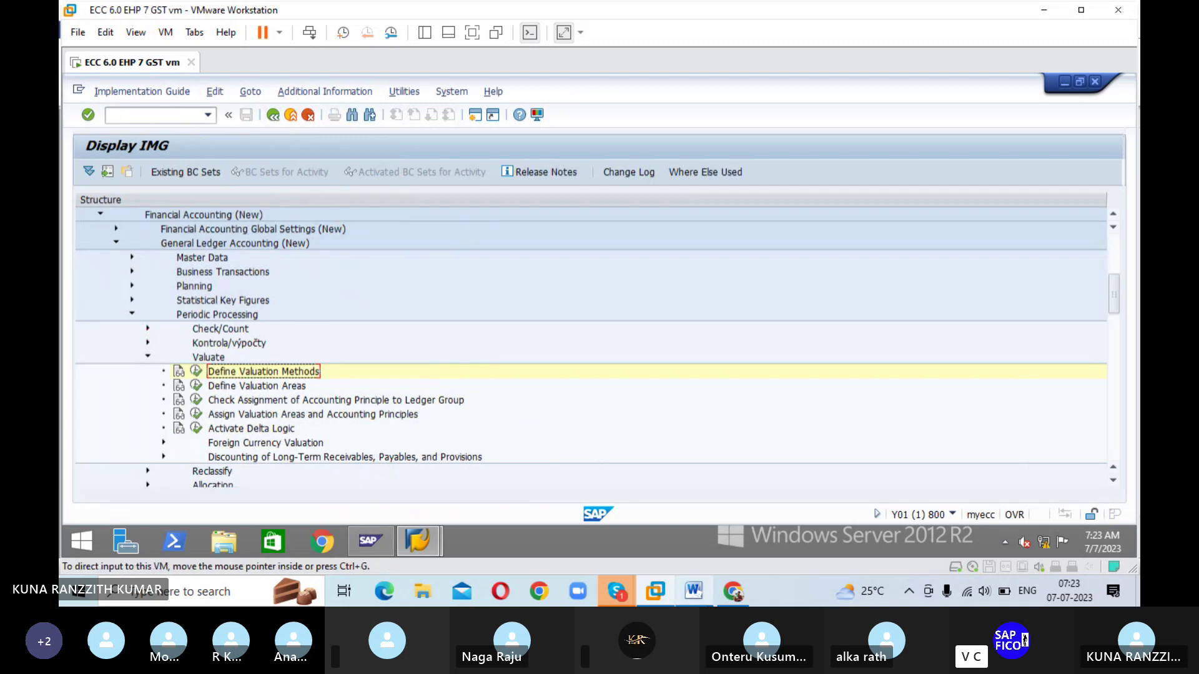
left_click(693, 591)
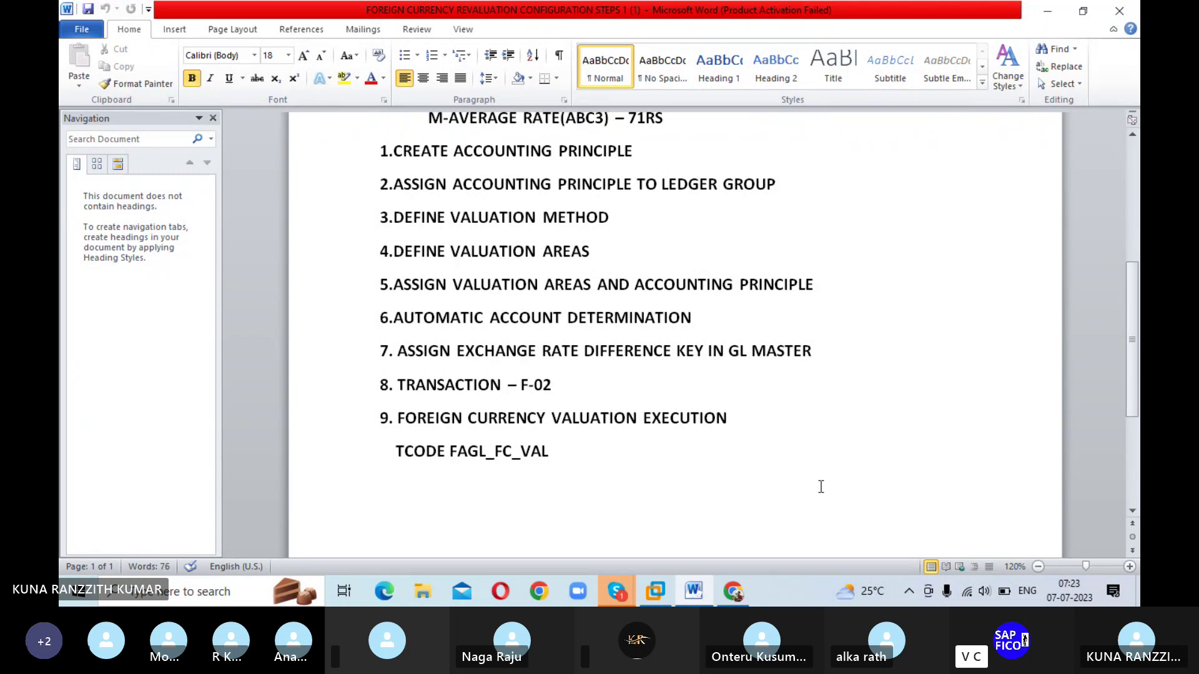
left_click(652, 595)
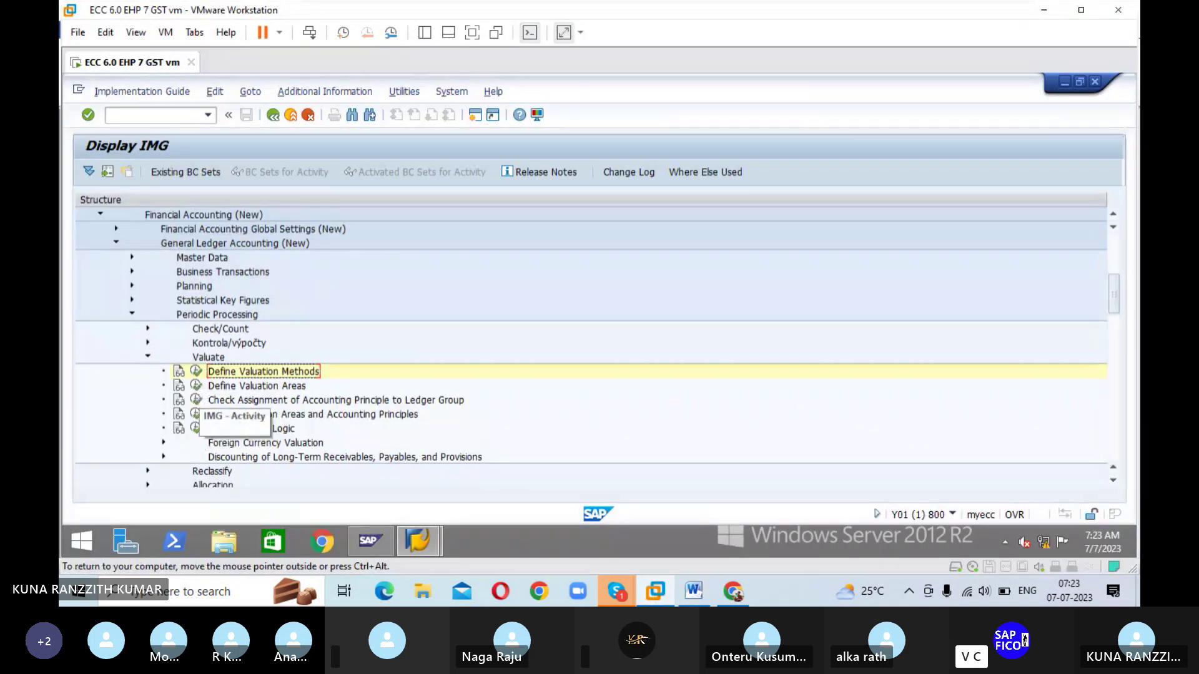
- Open Define Valuation Areas and add a new entry for valuation area RA with valuation method RAJ1
left_click(195, 385)
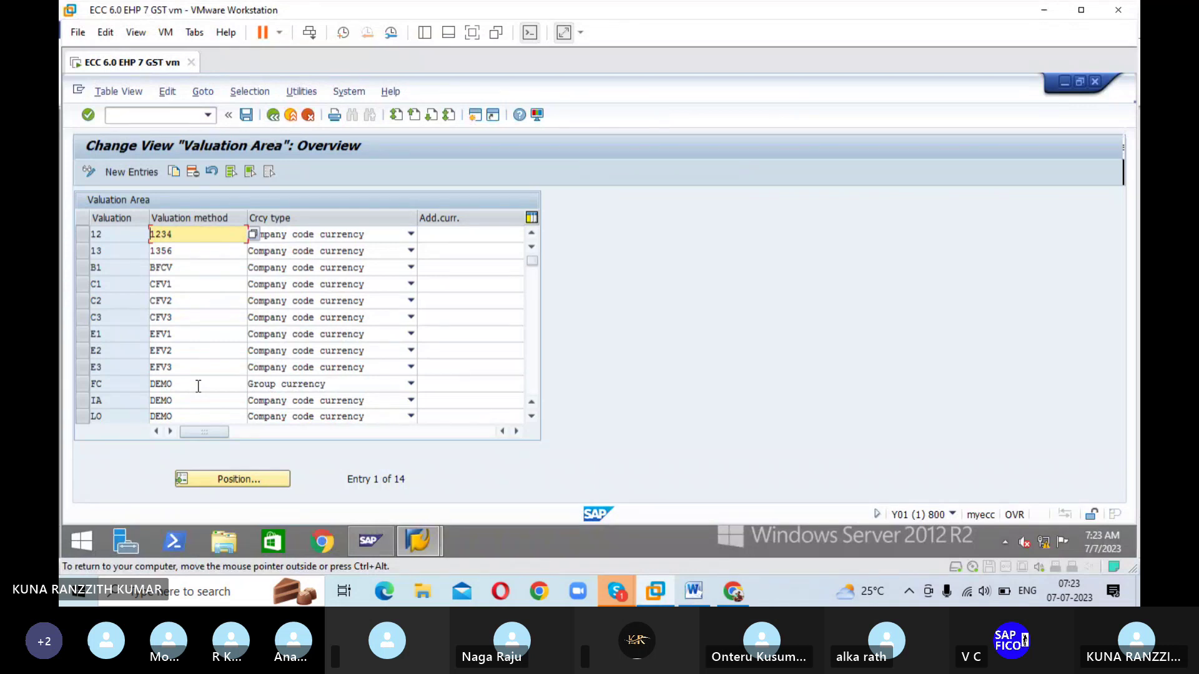
left_click(138, 178)
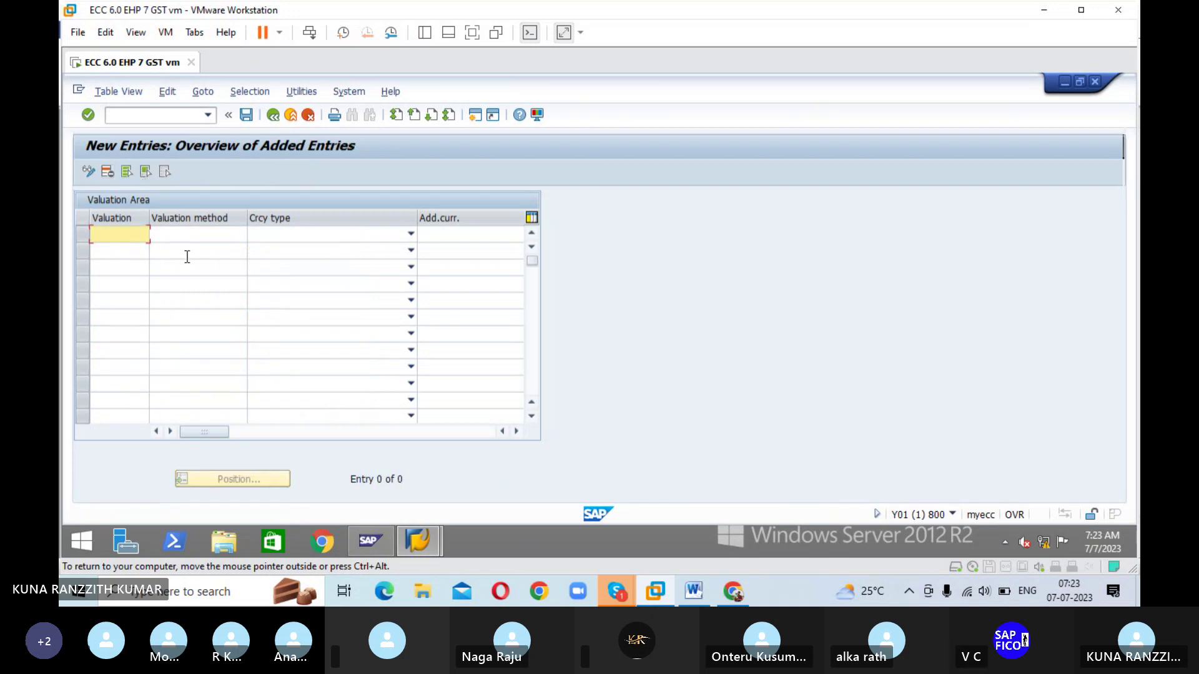
type("R")
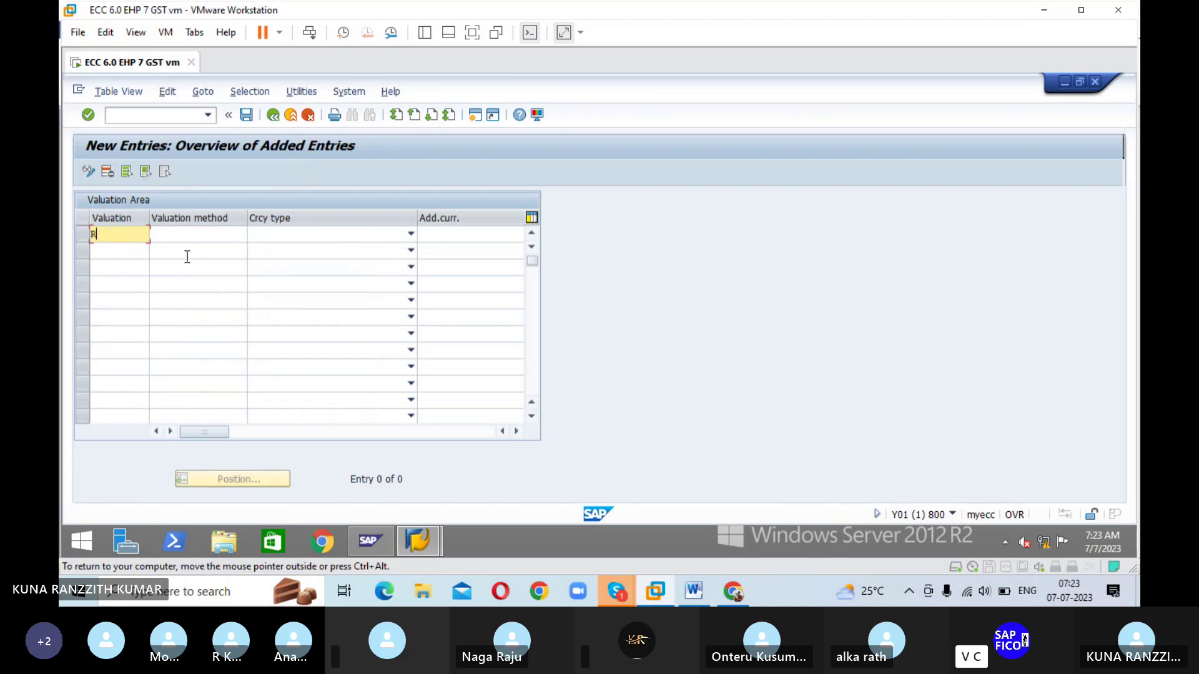
type("A")
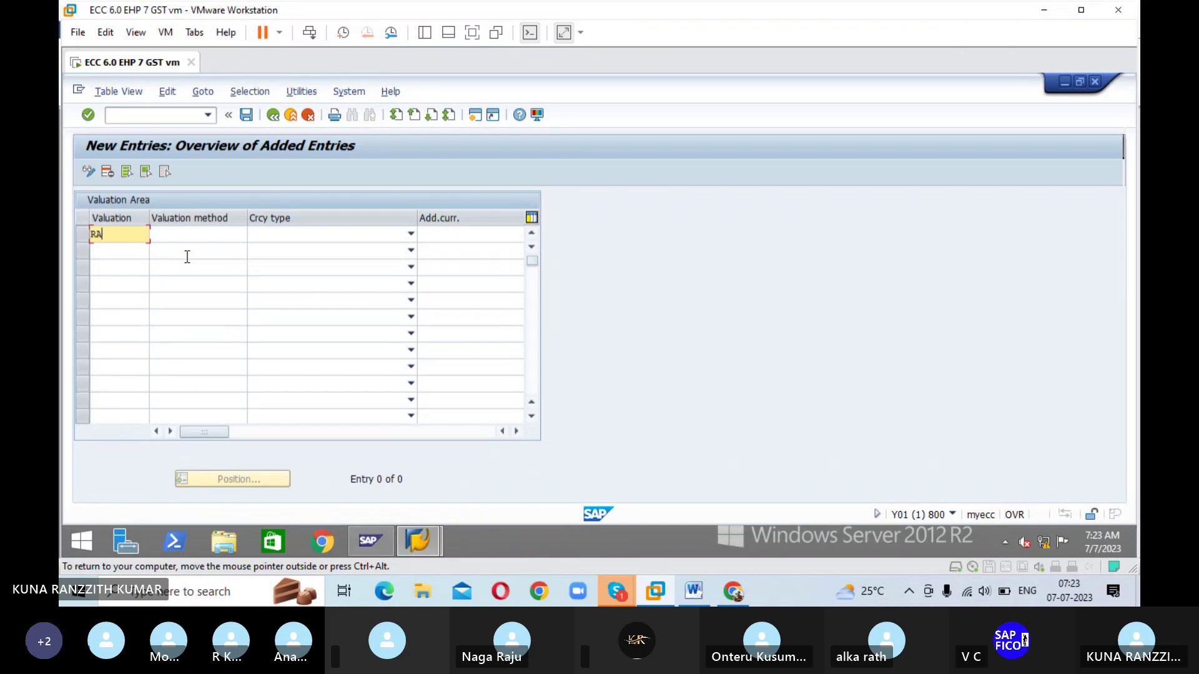
key("Tab")
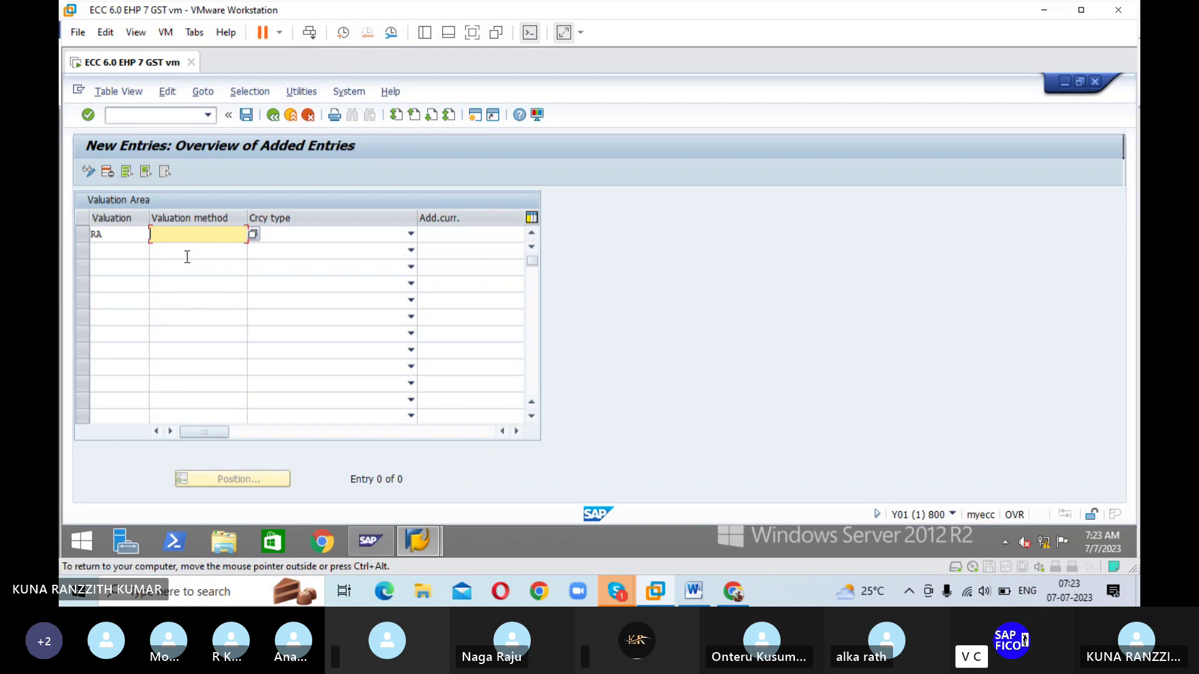
type("RAJ1")
left_click(253, 235)
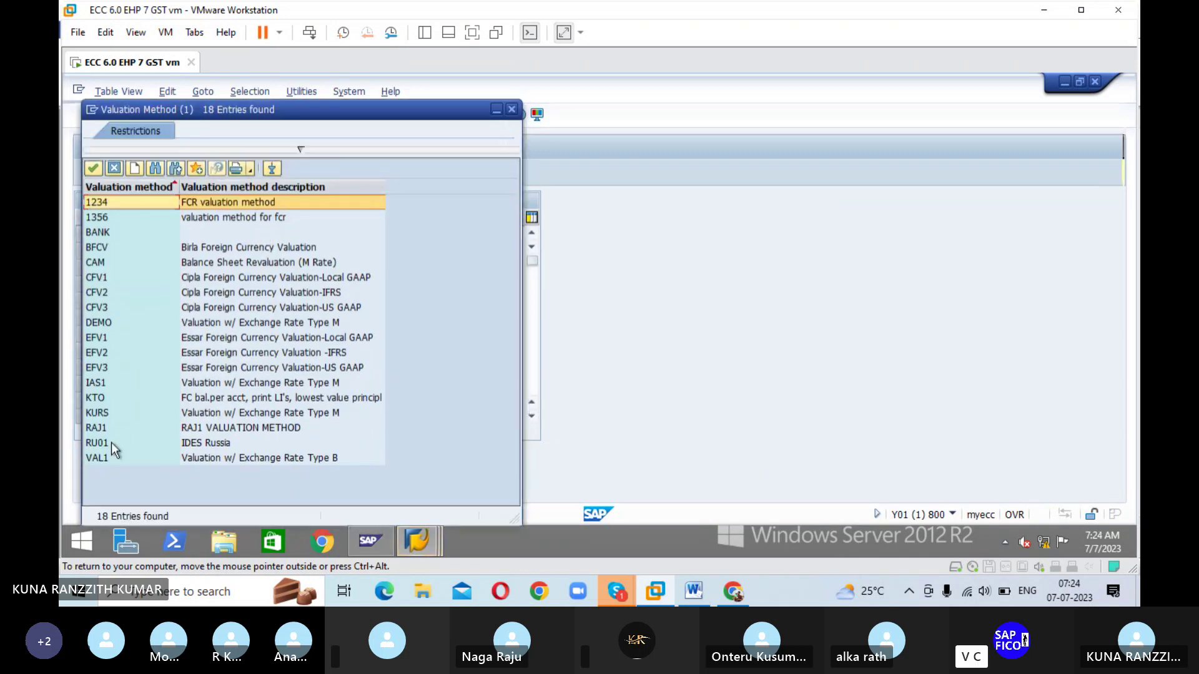
left_click(115, 424)
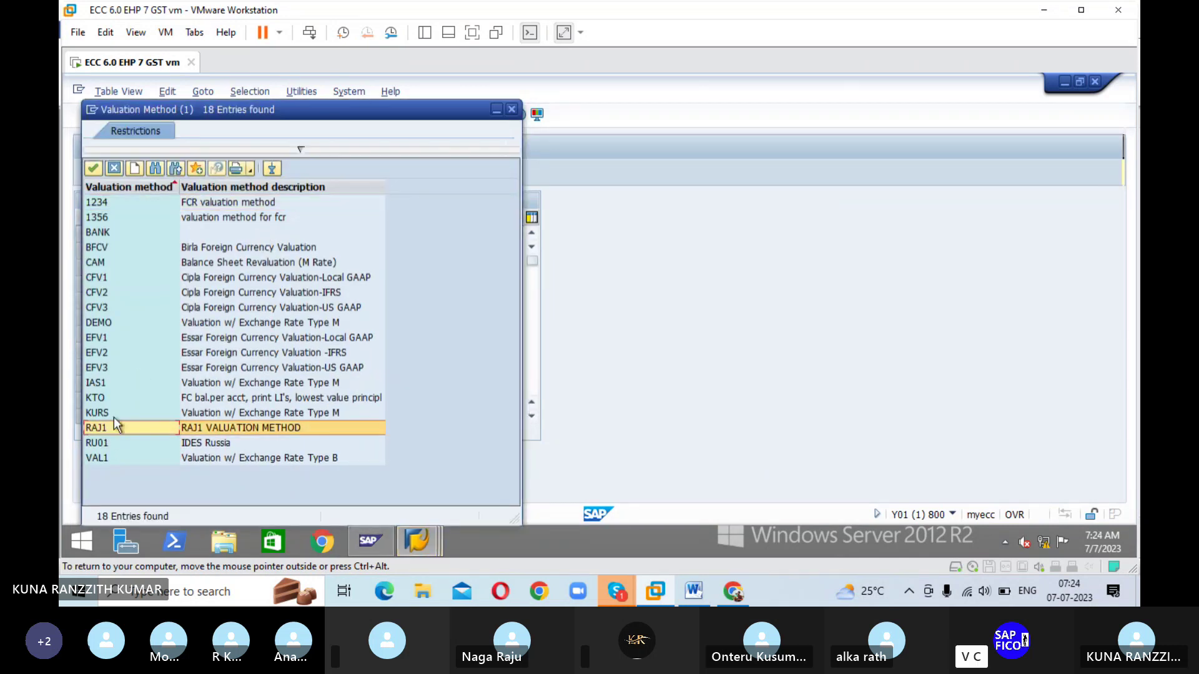
left_click(92, 168)
- Set valuation area RA's currency type to Company code currency and save the entry with the proposed customizing request
left_click(293, 236)
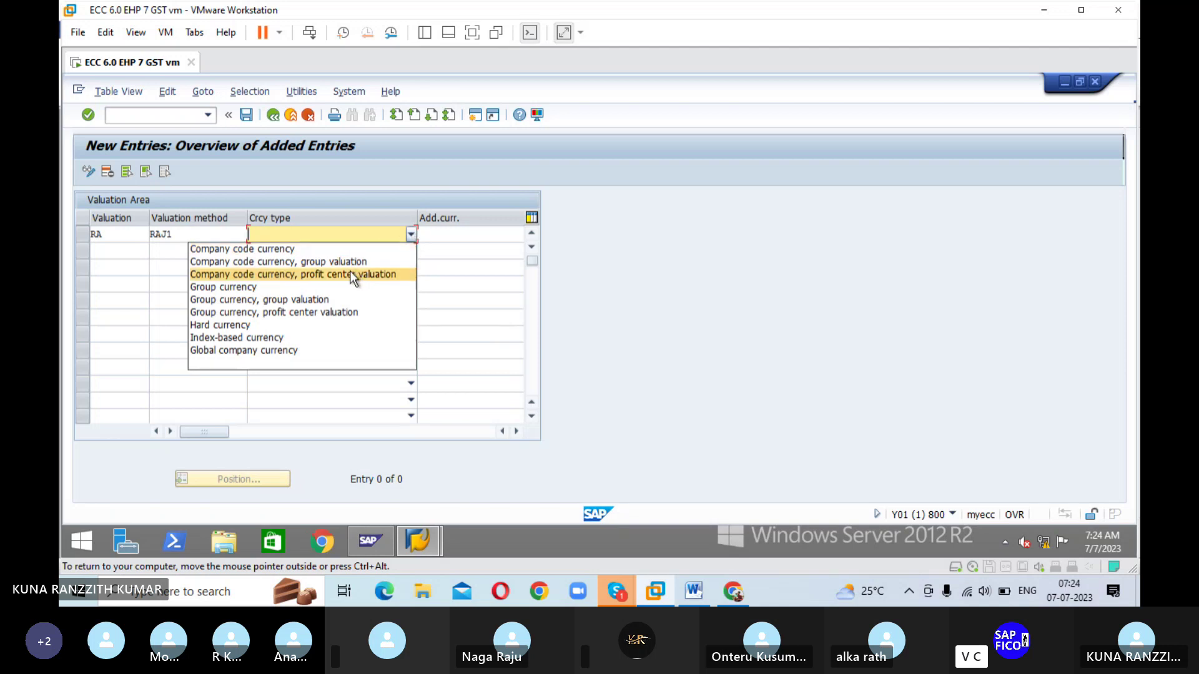
left_click(292, 249)
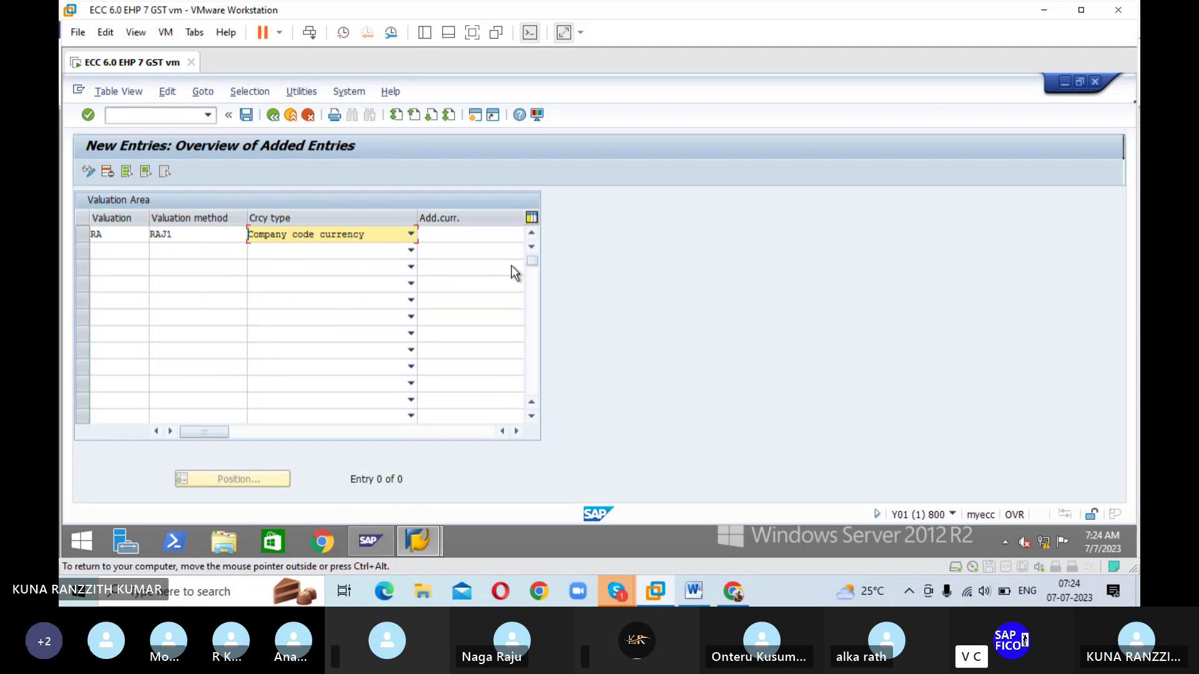
key("ctrl+s")
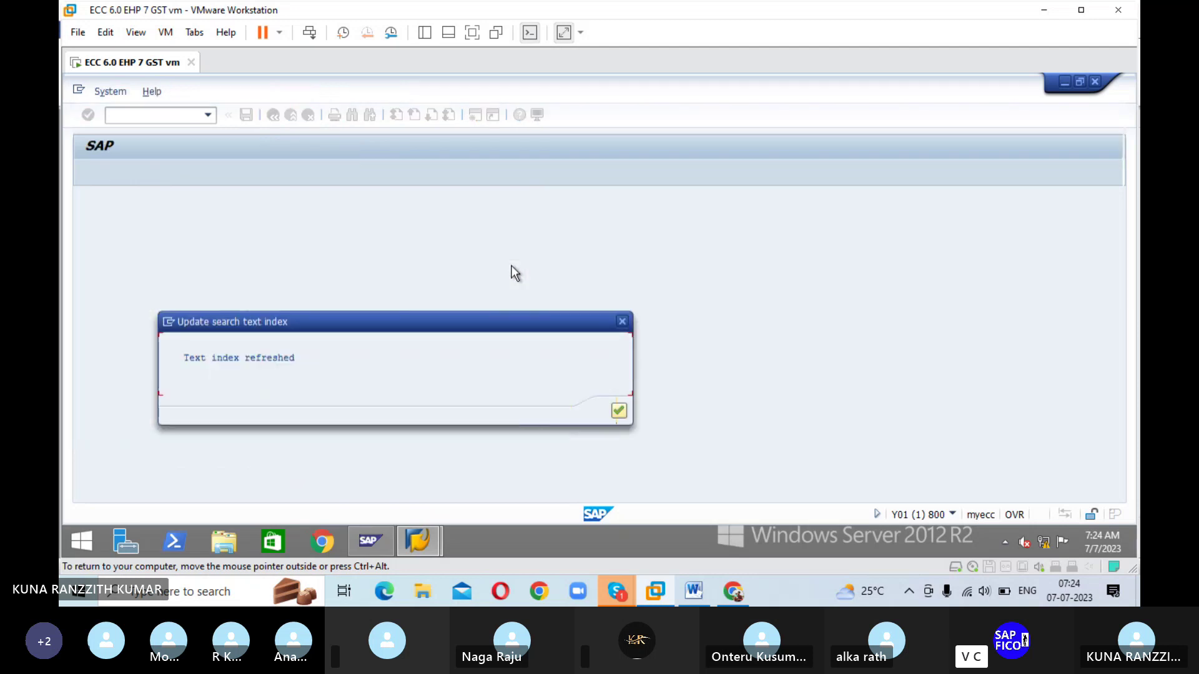
left_click(619, 410)
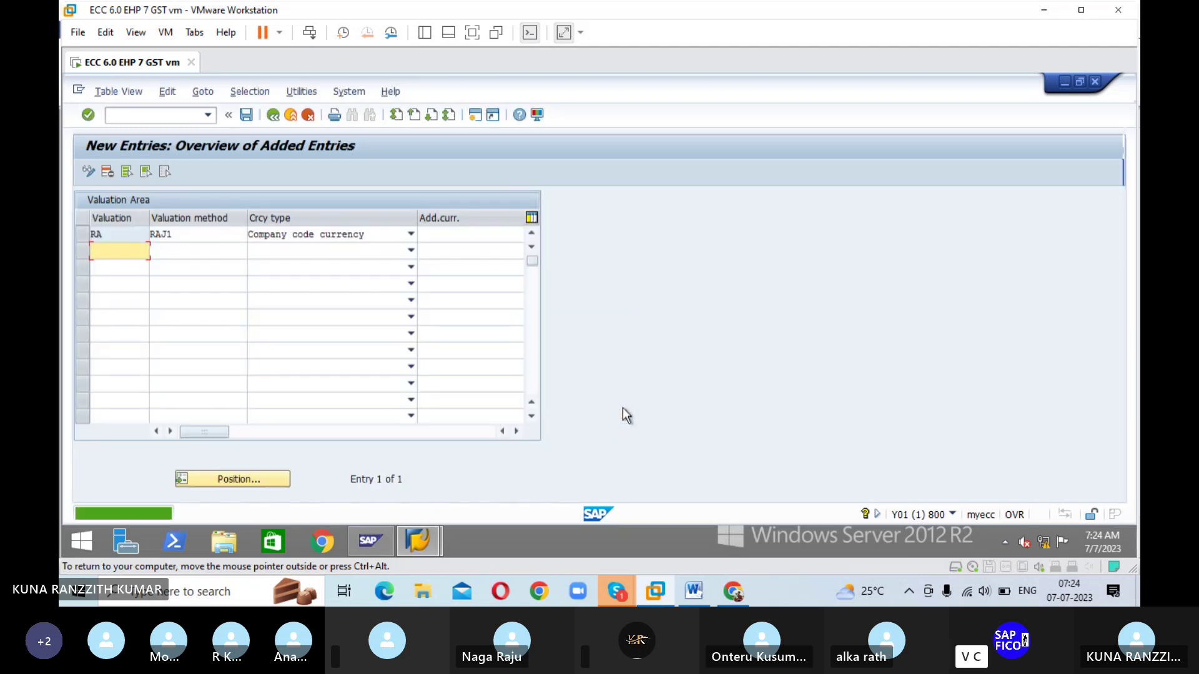
left_click(247, 116)
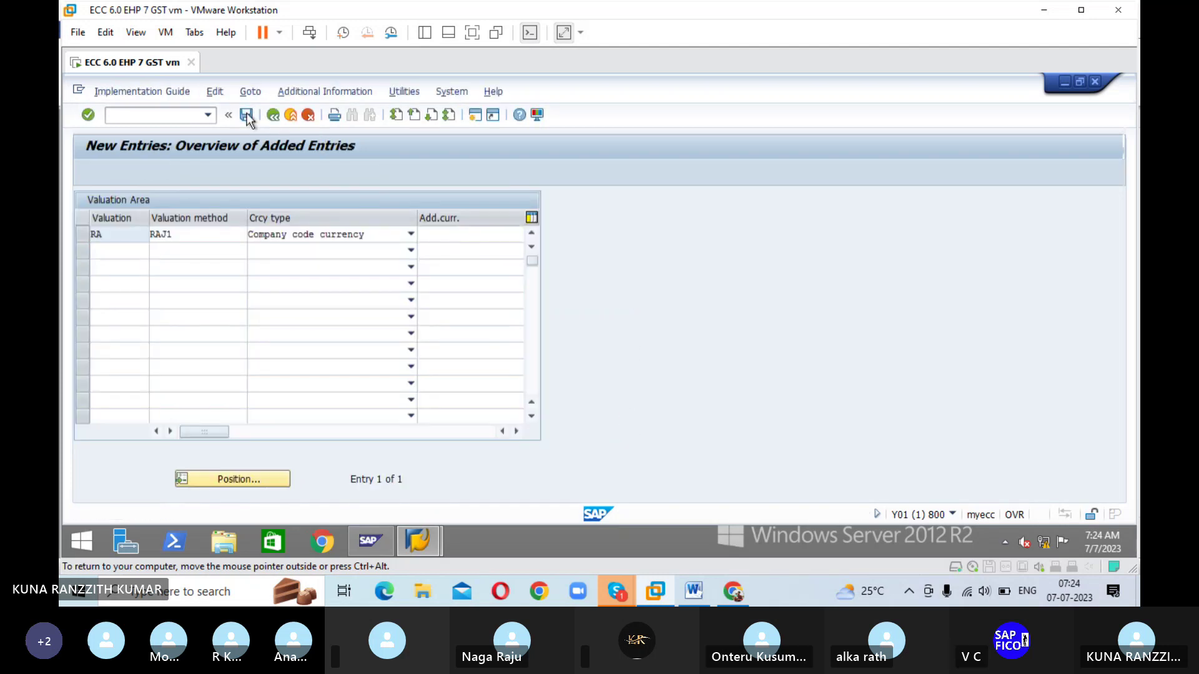
left_click(294, 341)
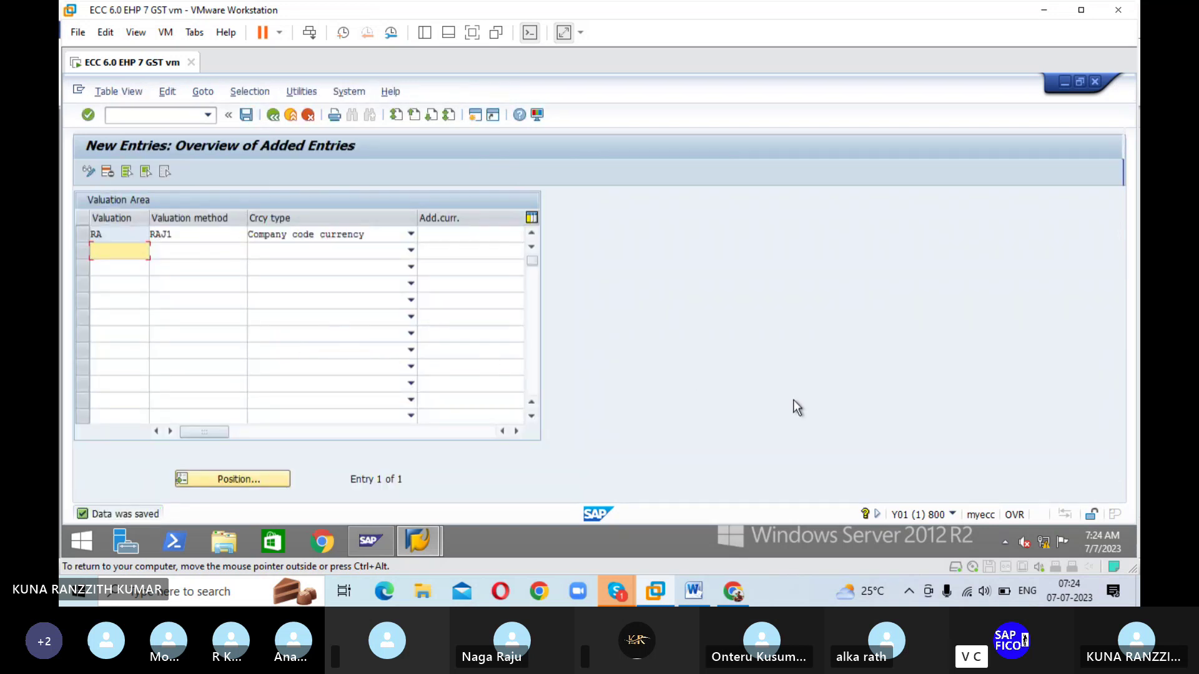
left_click(273, 116)
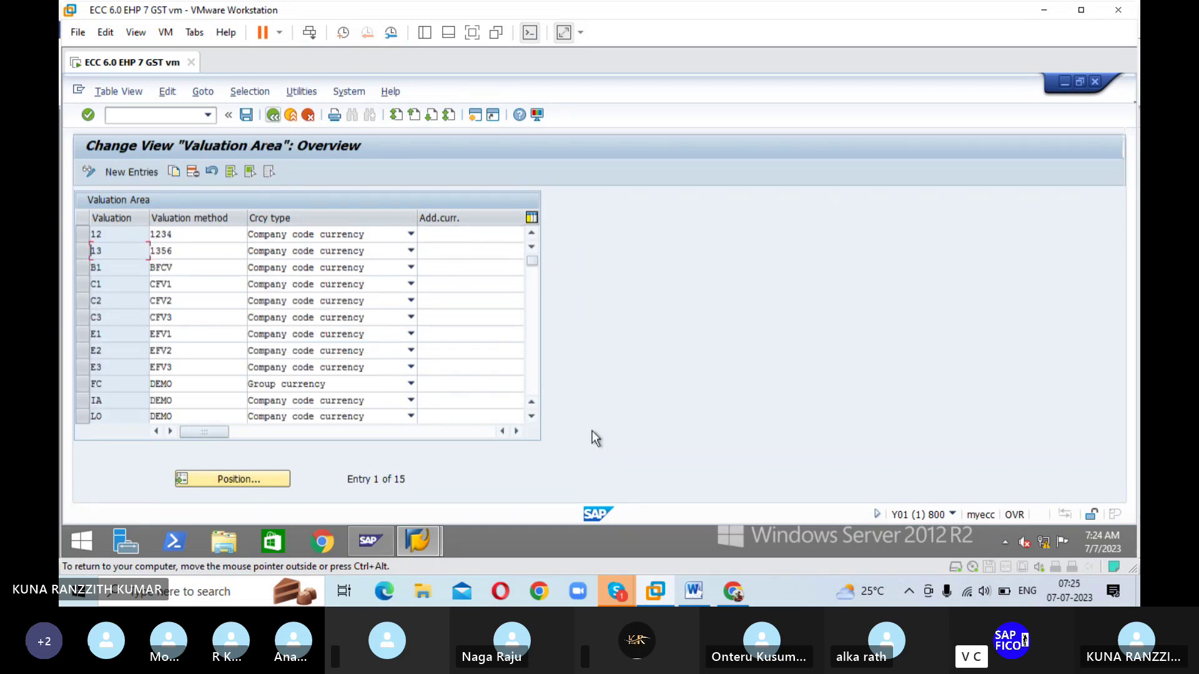
- Check in the Word document which step follows the valuation areas, and return to the IMG structure in the SAP virtual machine
left_click(694, 591)
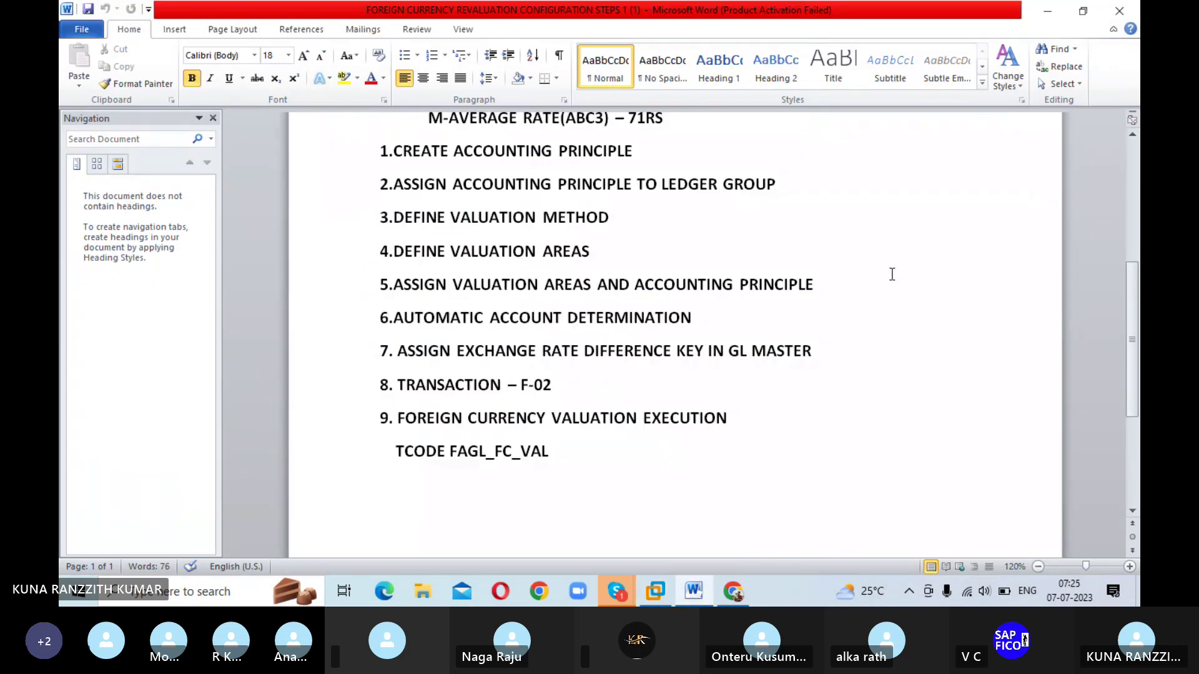
scroll(892, 272, "down", 2)
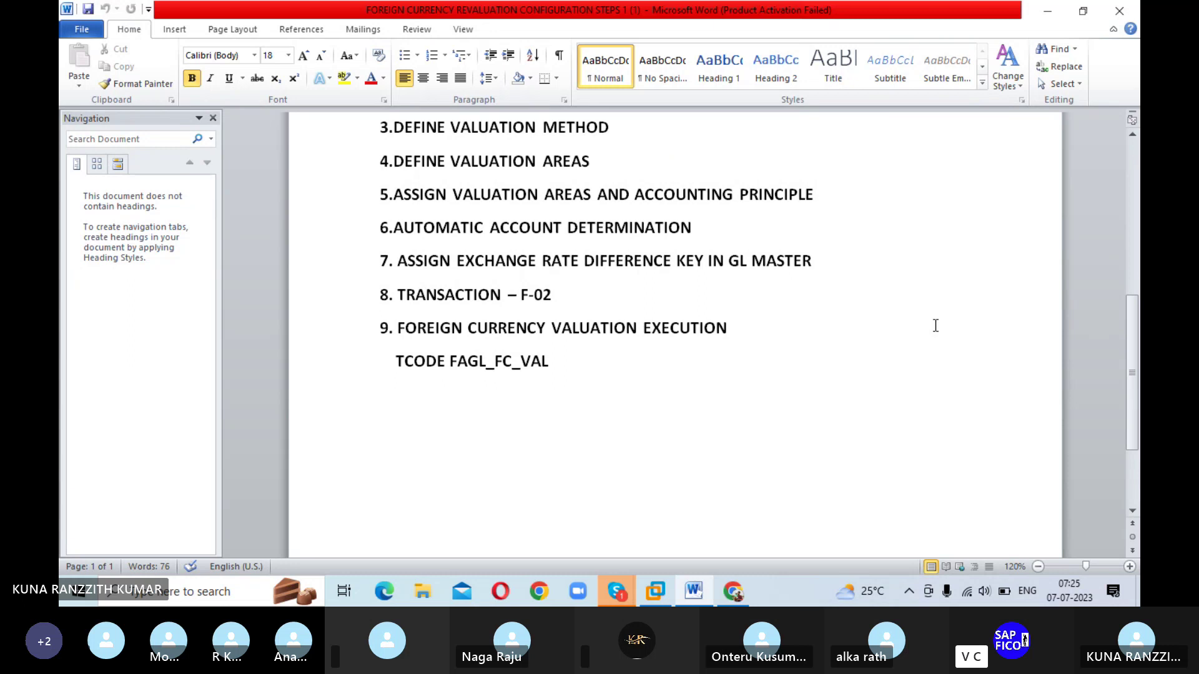
left_click(655, 591)
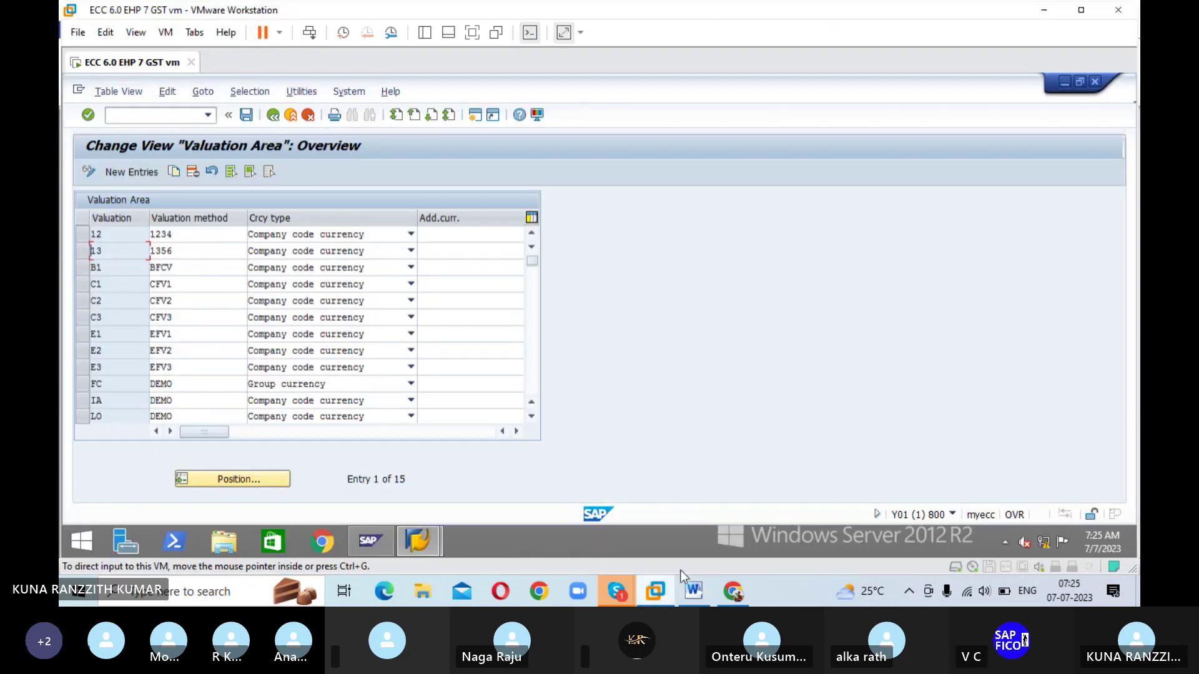
left_click(274, 115)
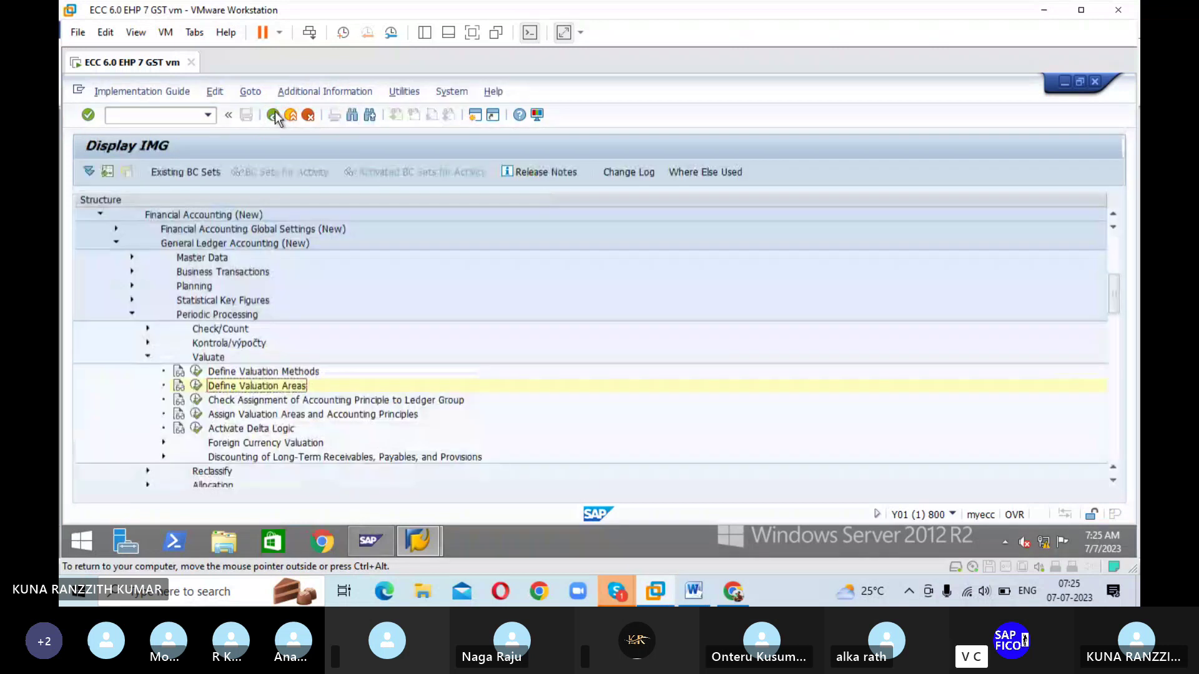
- Open Assign Valuation Areas and Accounting Principles and add a new entry assigning valuation area RA to accounting principle RAJ1
left_click(197, 416)
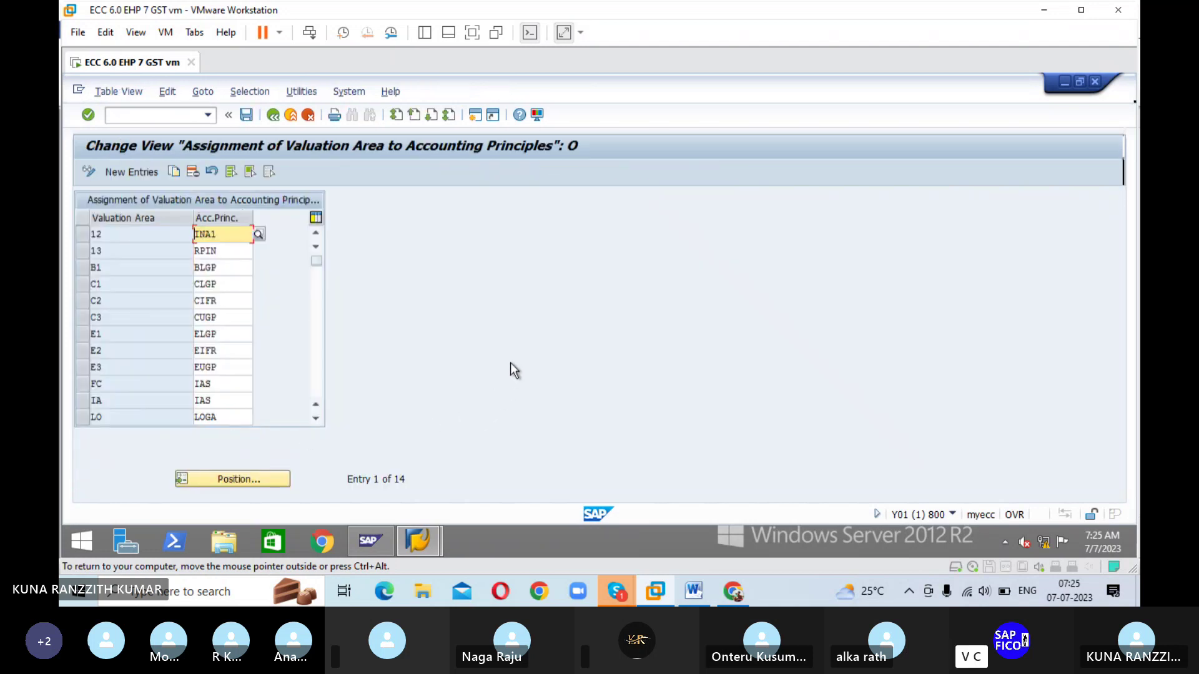
left_click(141, 172)
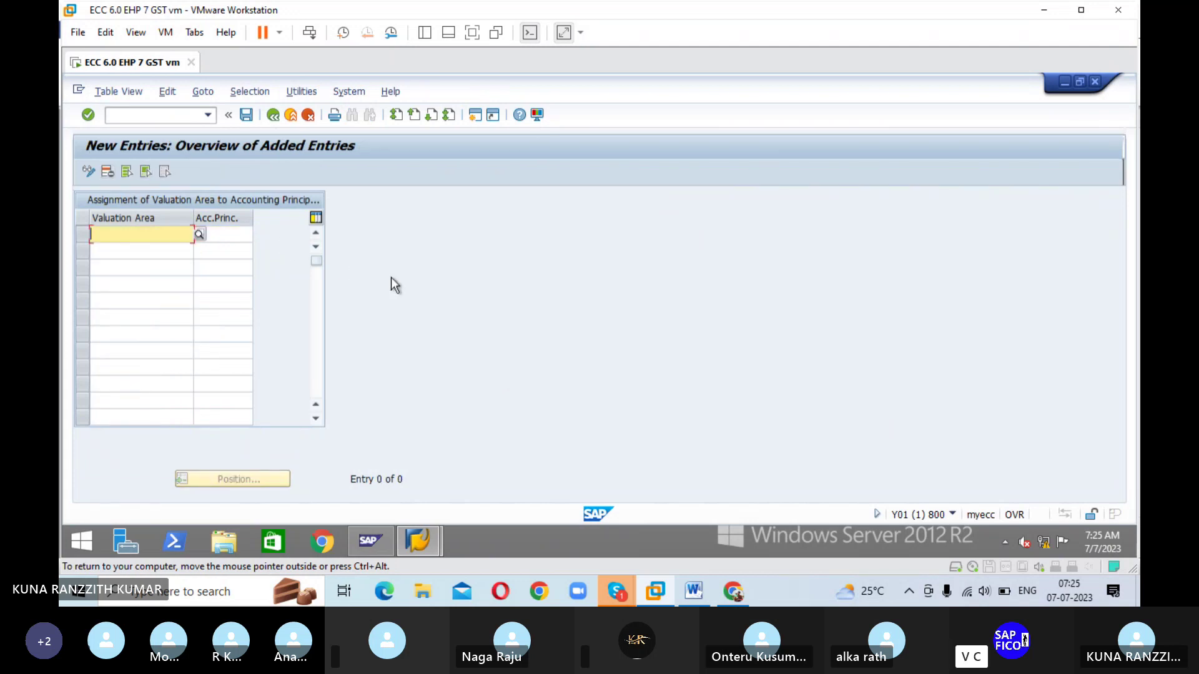
type("RA")
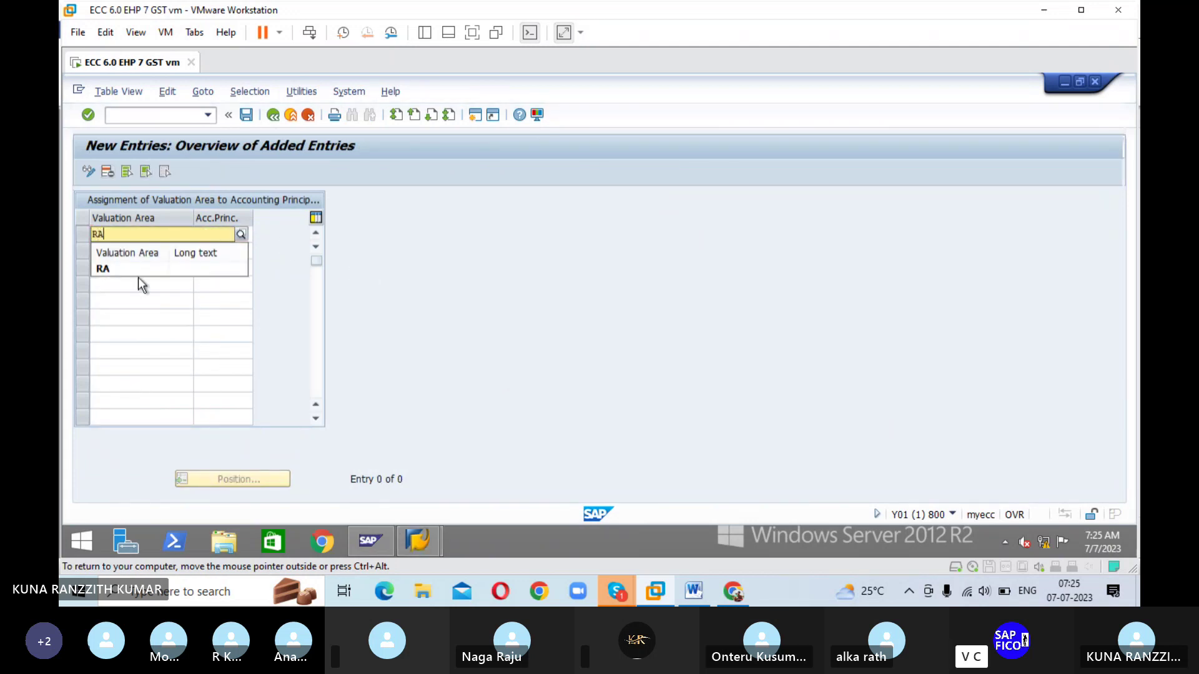
left_click(136, 269)
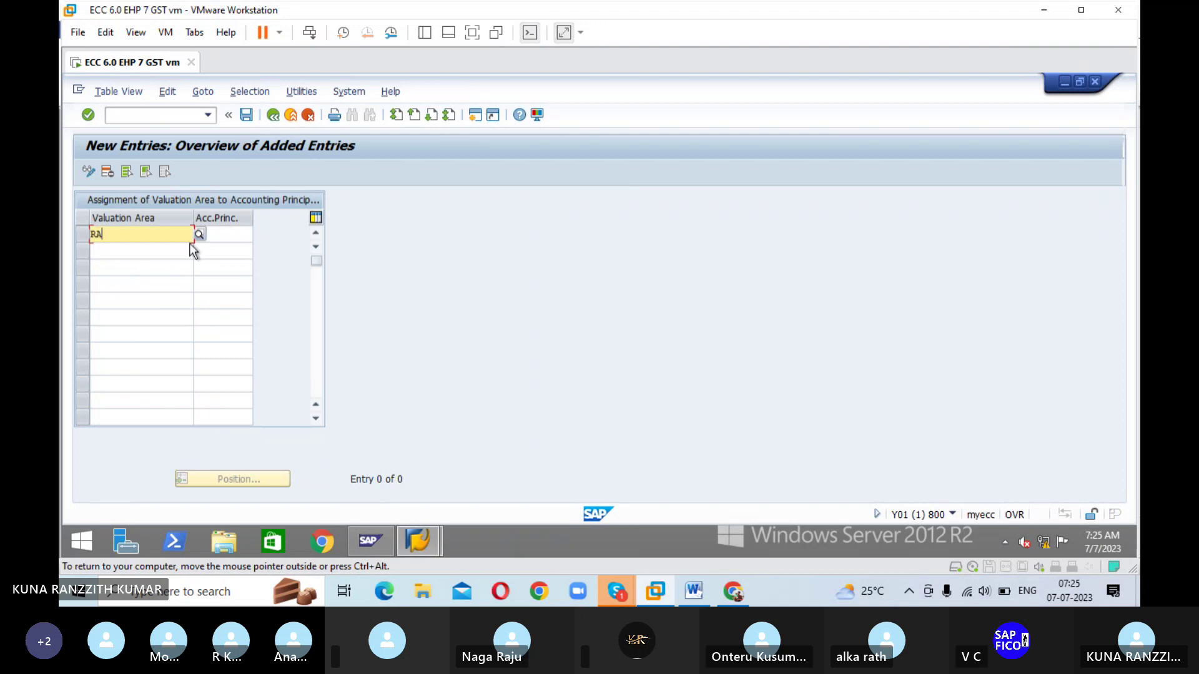
left_click(226, 231)
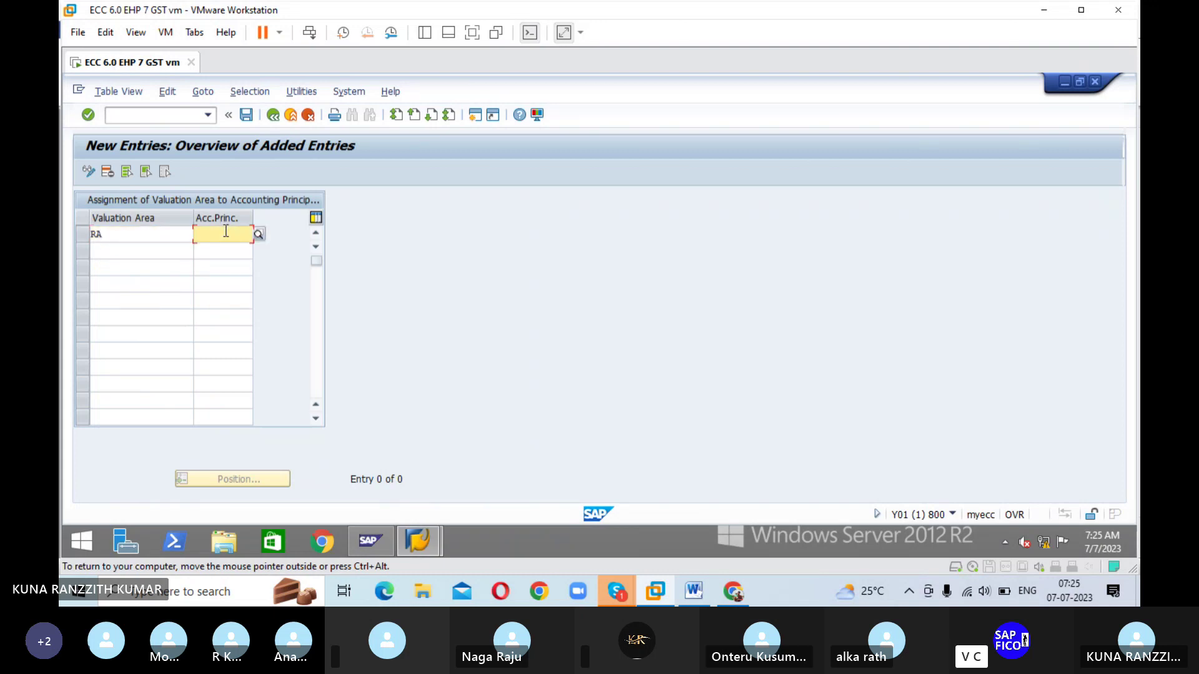
left_click(259, 240)
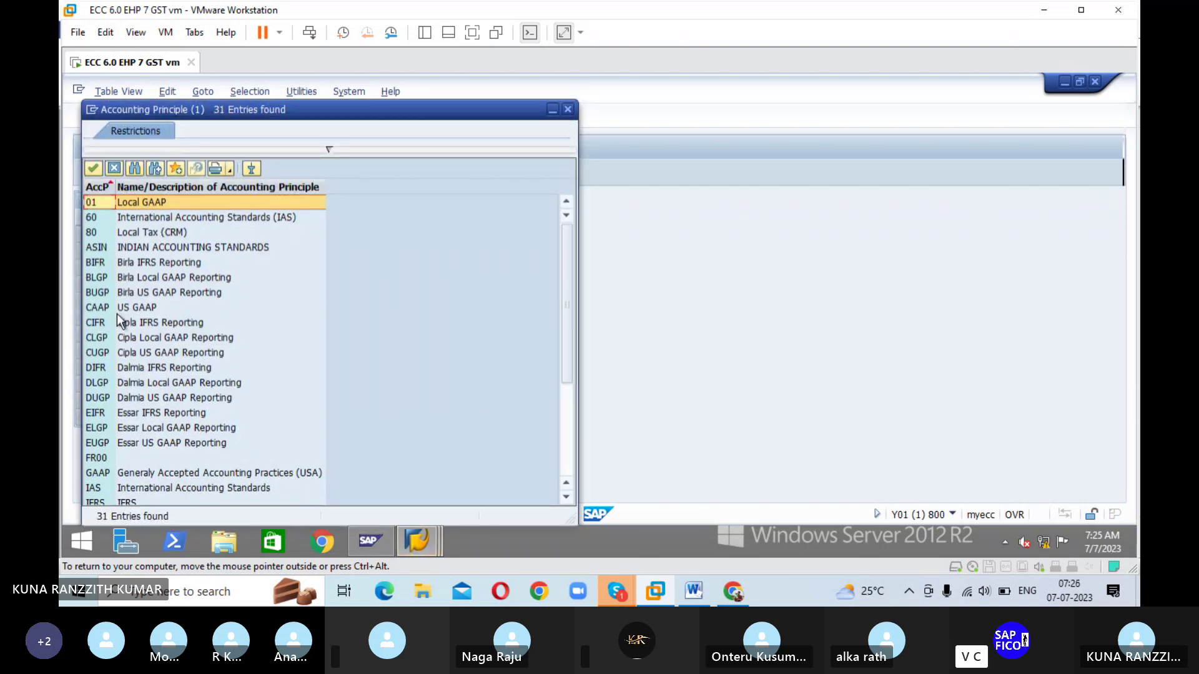
scroll(118, 319, "down", 3)
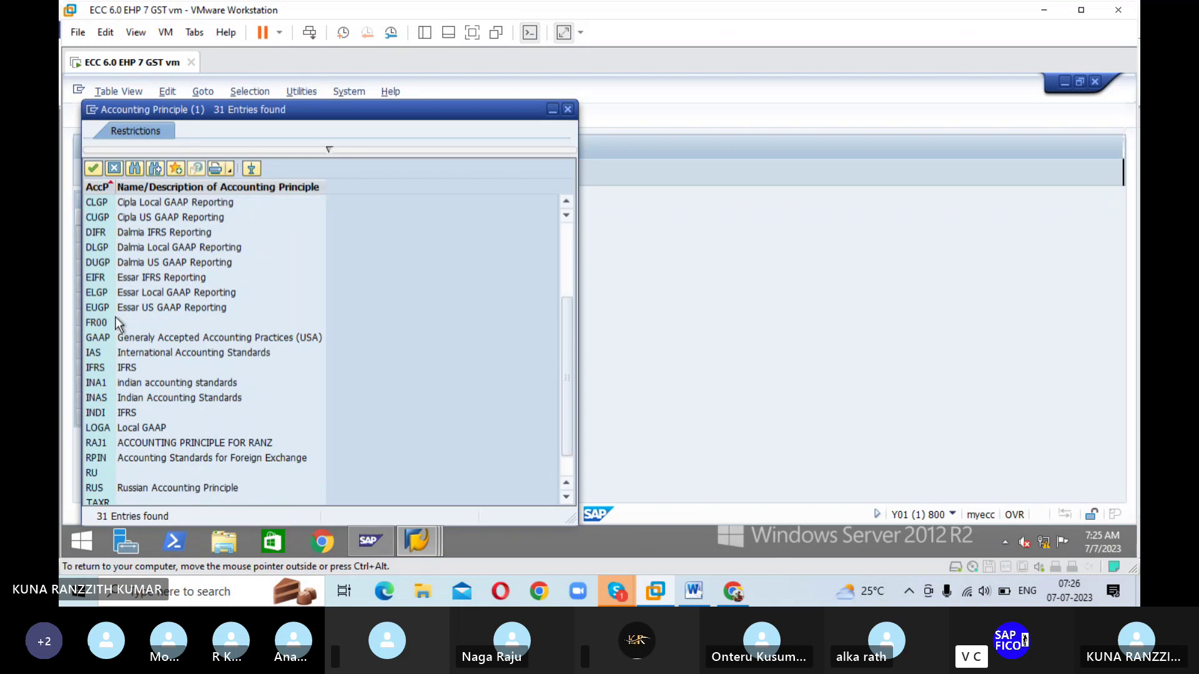
left_click(100, 448)
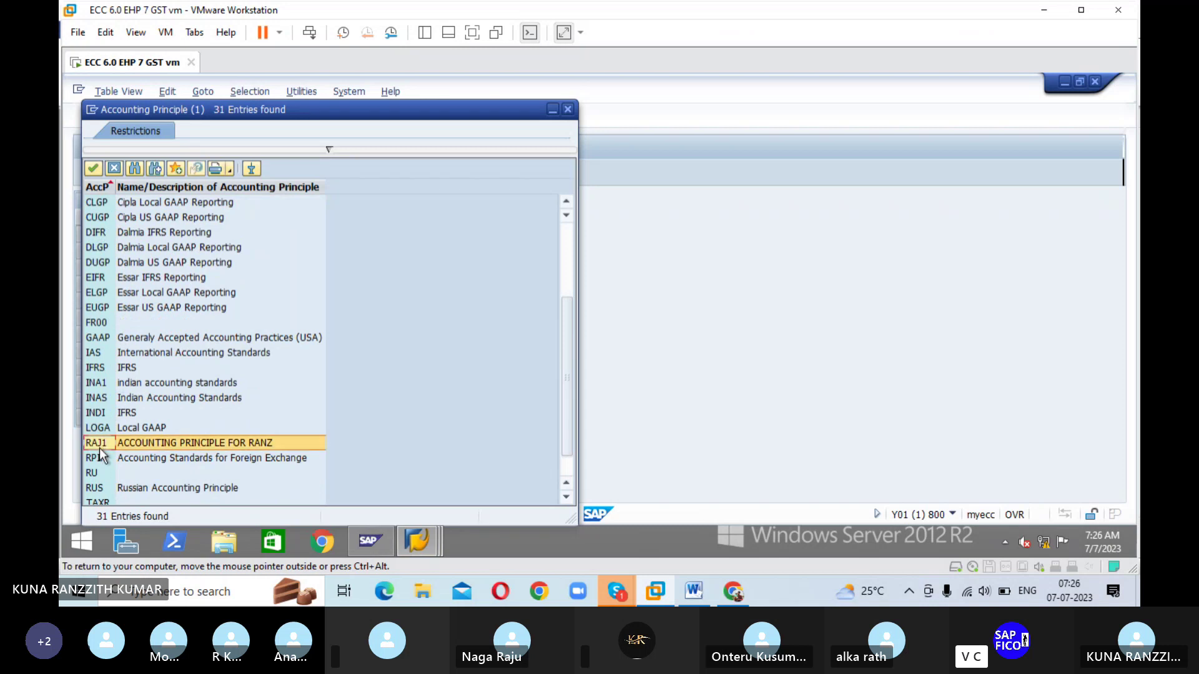
left_click(93, 169)
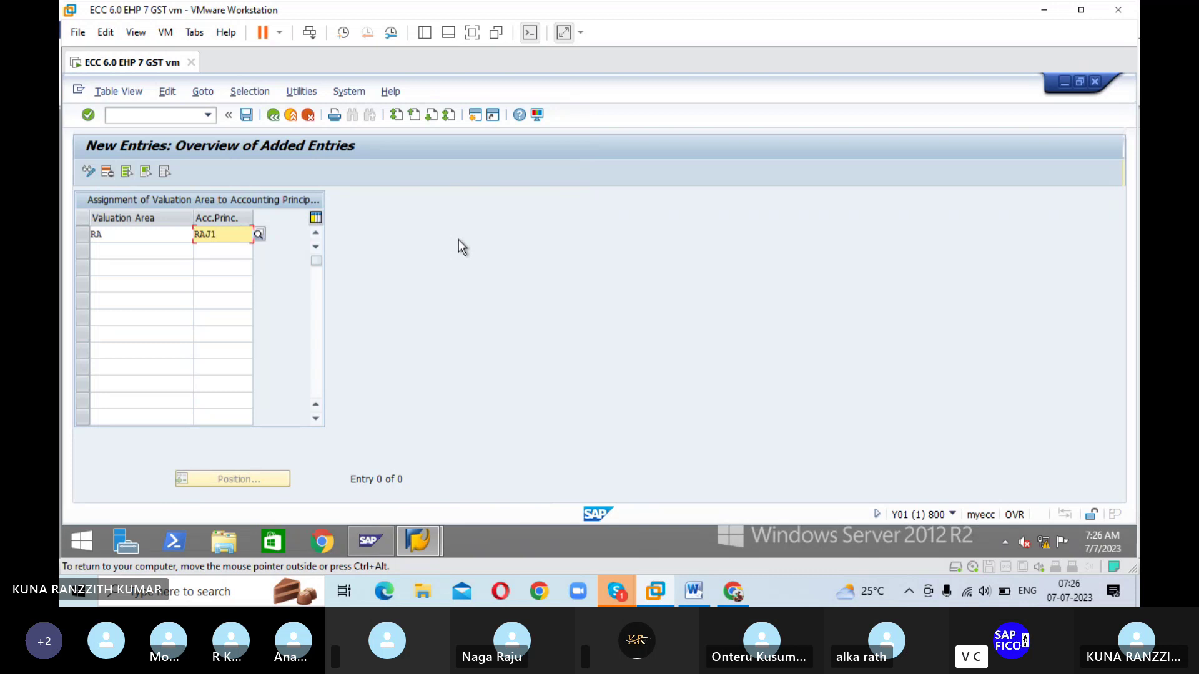
- Confirm the valuation area assignment and save it with the proposed customizing request
key("Return")
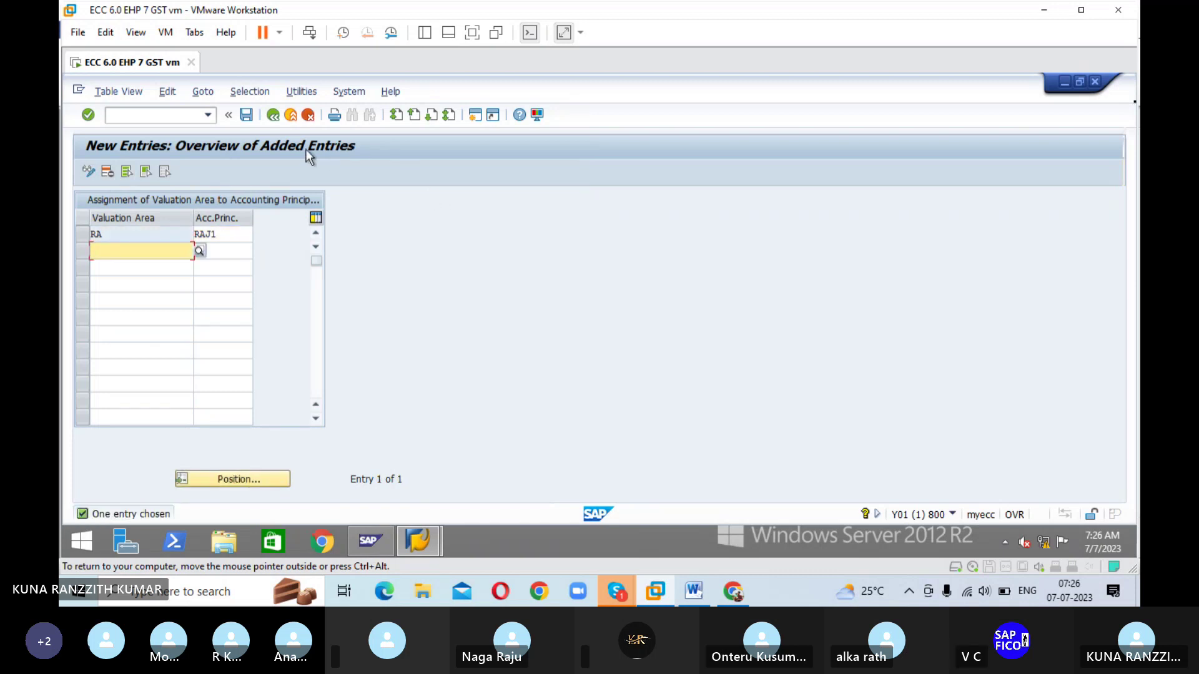
left_click(246, 114)
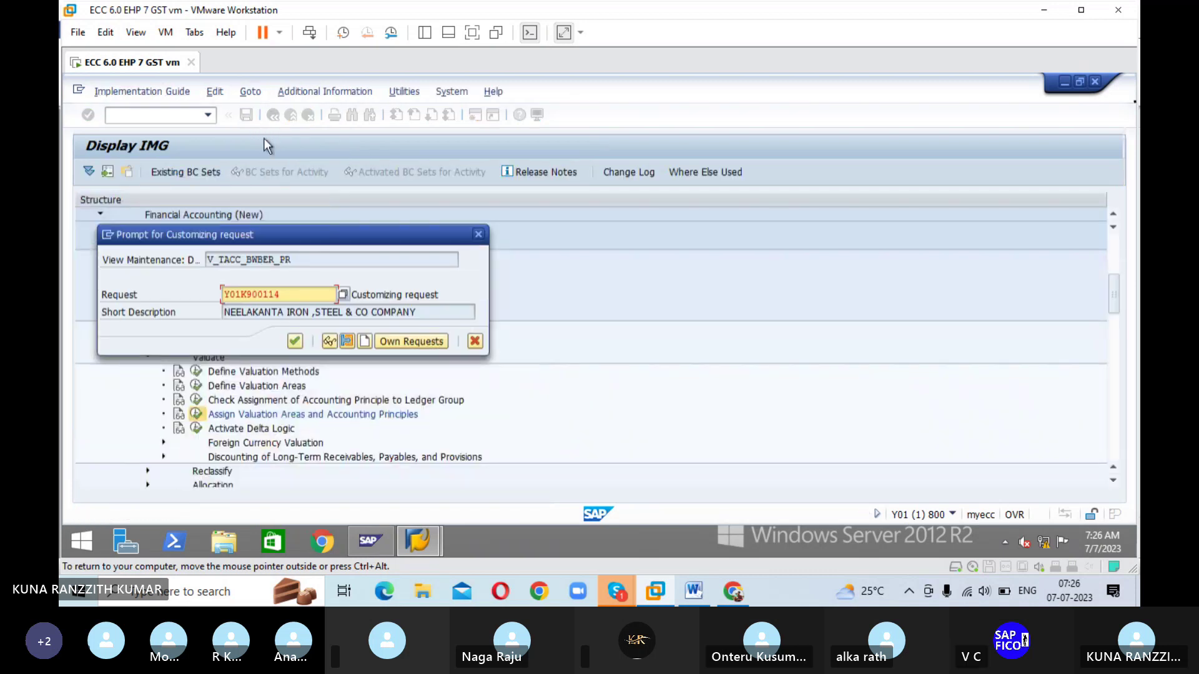
left_click(294, 341)
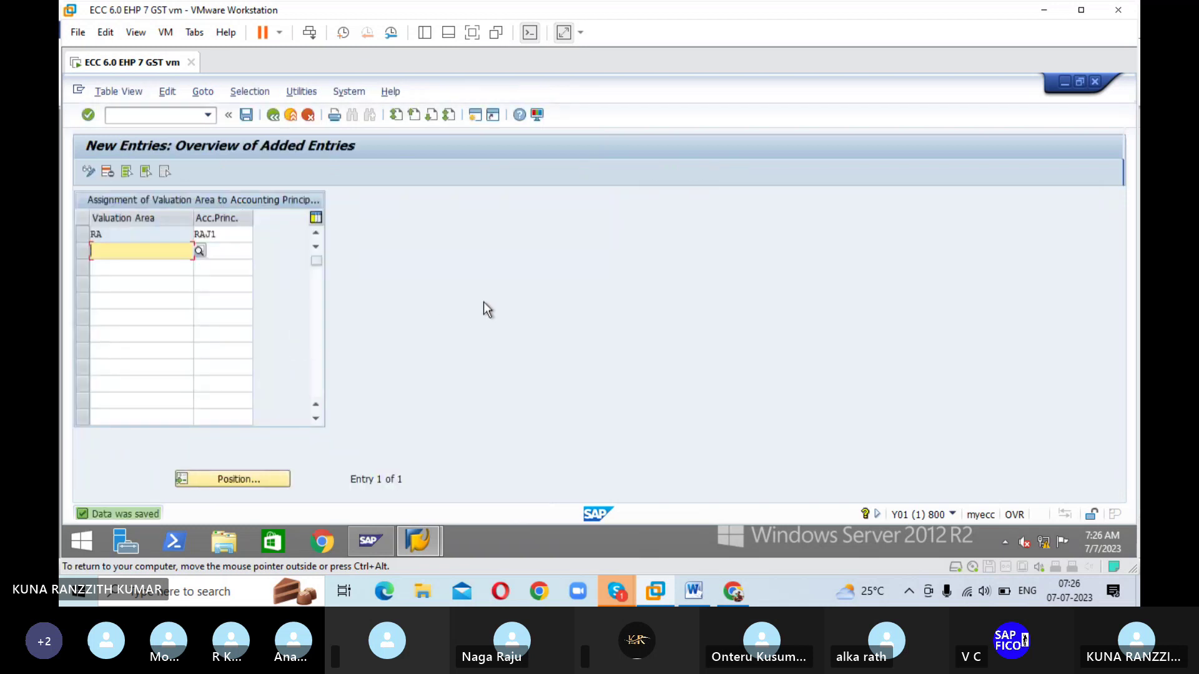
- Switch to the Word document to check which step follows the assignment of valuation areas and accounting principle
left_click(696, 592)
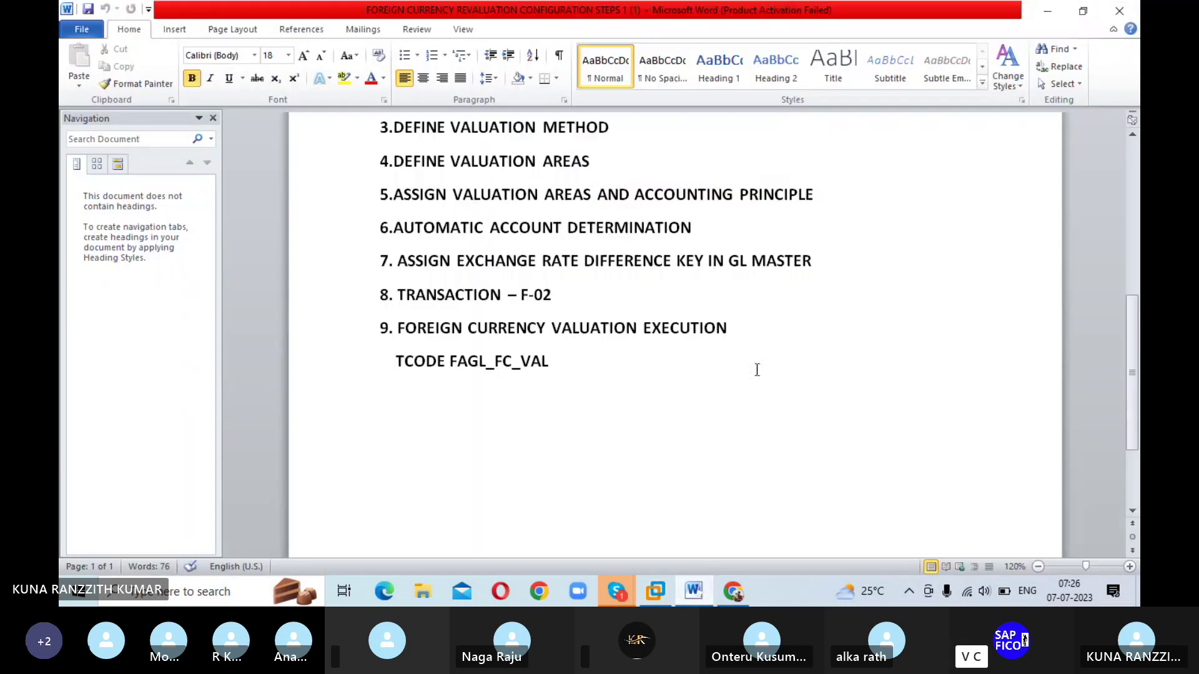